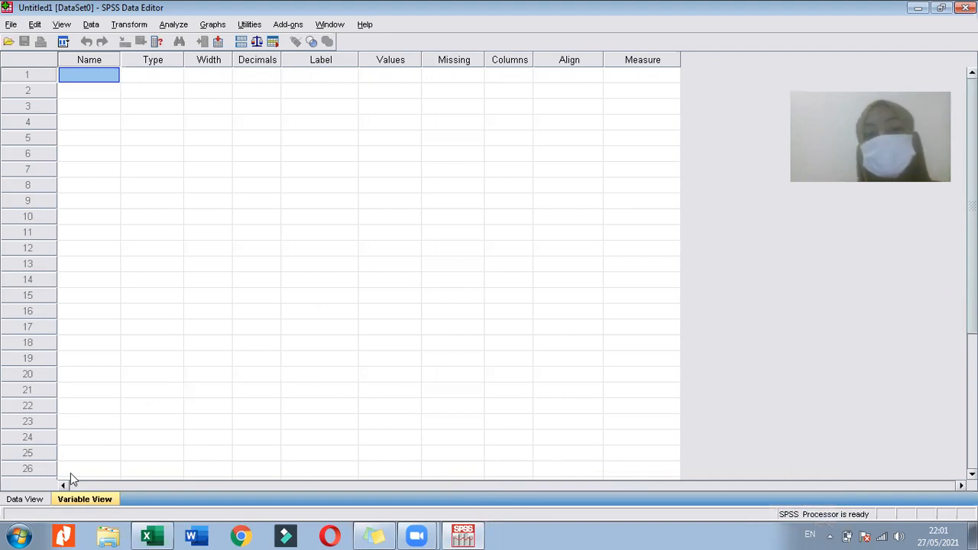
pyautogui.click(32, 500)
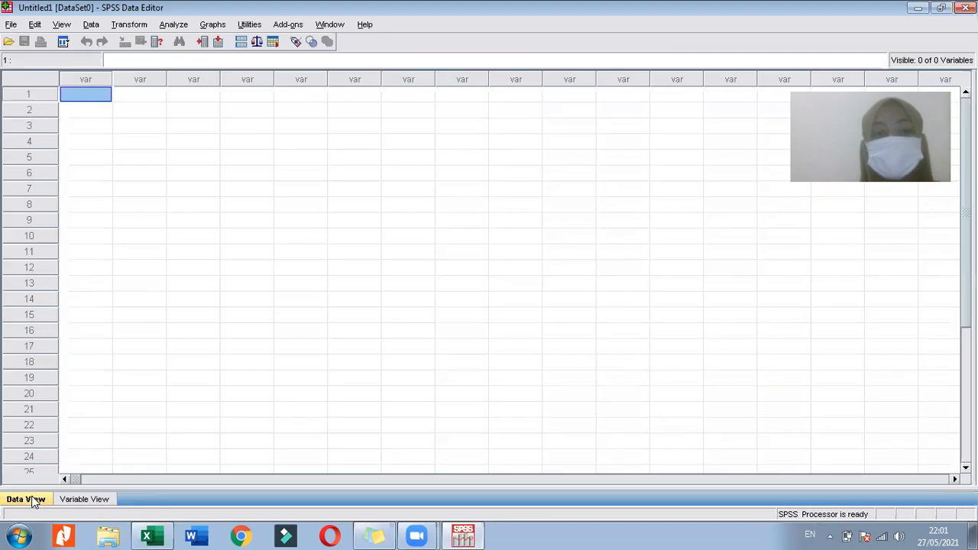
pyautogui.click(62, 501)
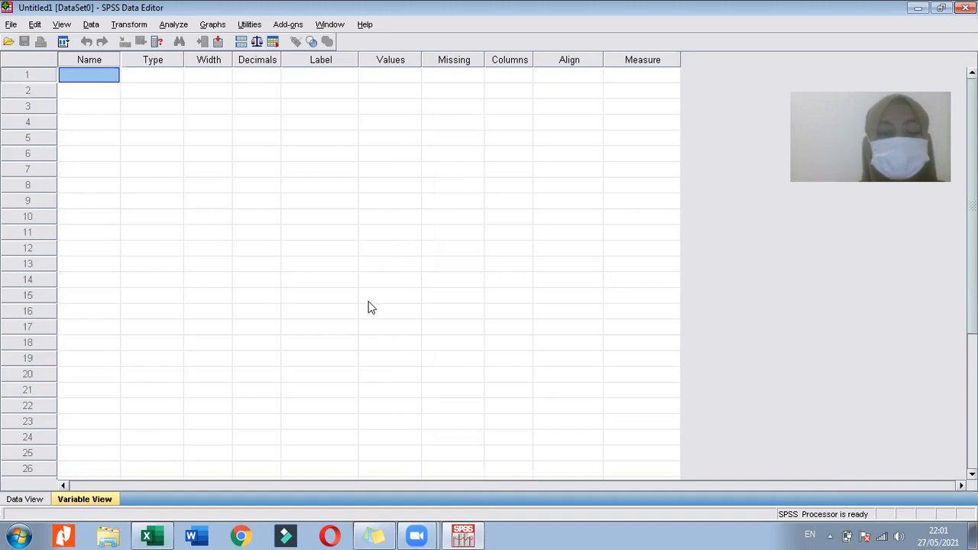
pyautogui.click(21, 500)
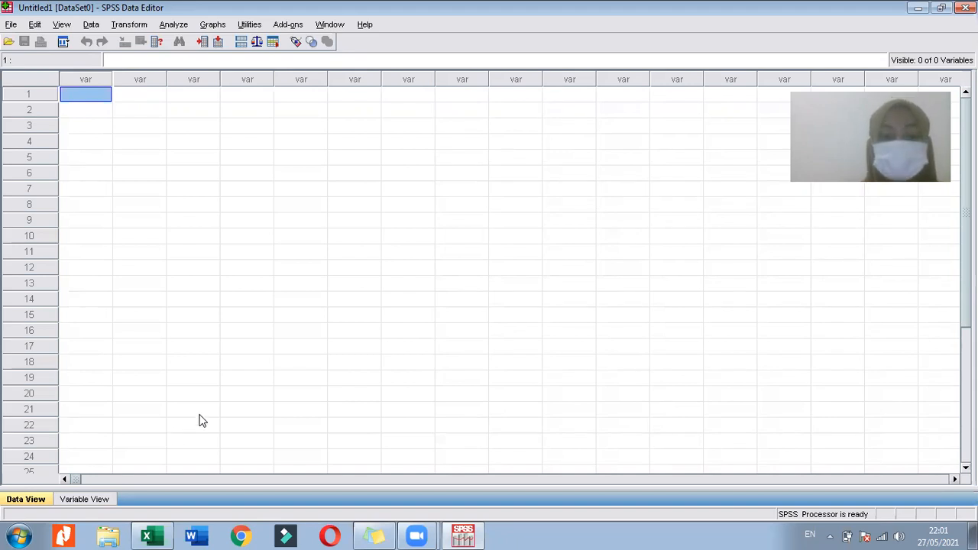
pyautogui.click(88, 500)
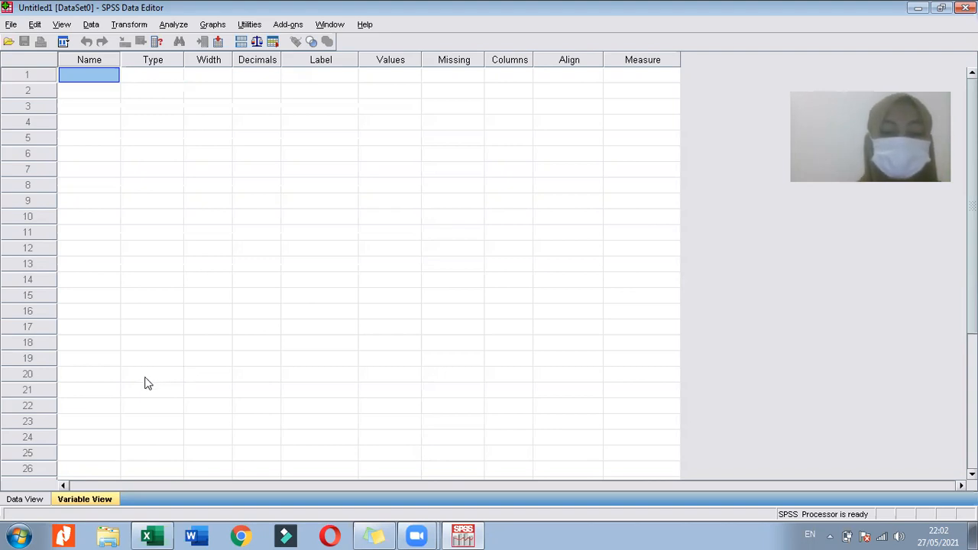
pyautogui.click(20, 501)
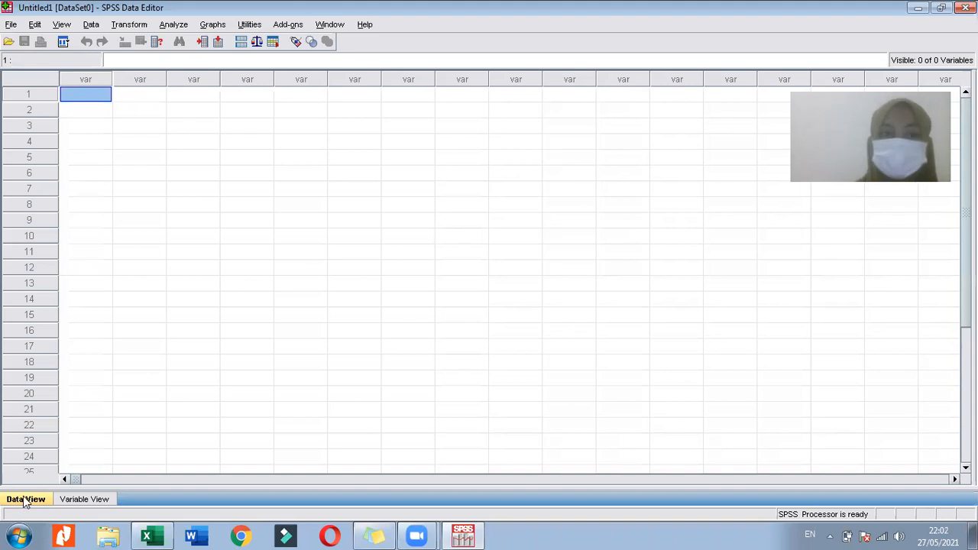
# Define the first variable in Variable View with the name Nama
pyautogui.click(67, 500)
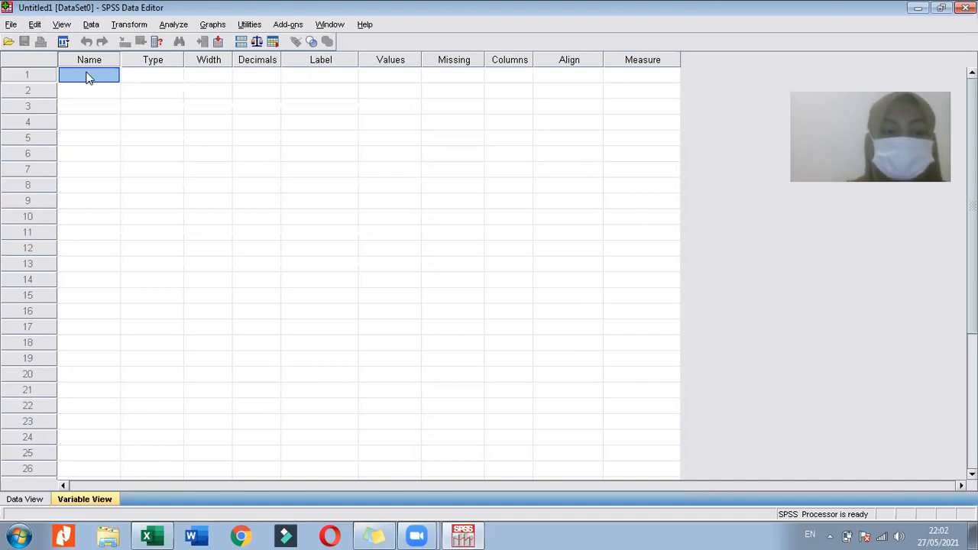
pyautogui.write('Nama')
pyautogui.press('Return')
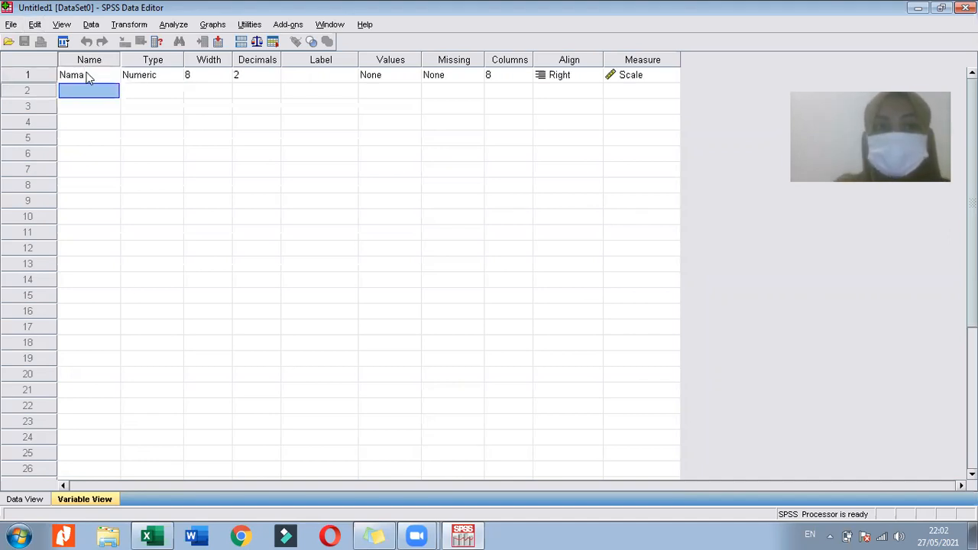
# Define the second variable, below Nama, with the name Jenis_Kelamin
pyautogui.write('Jen')
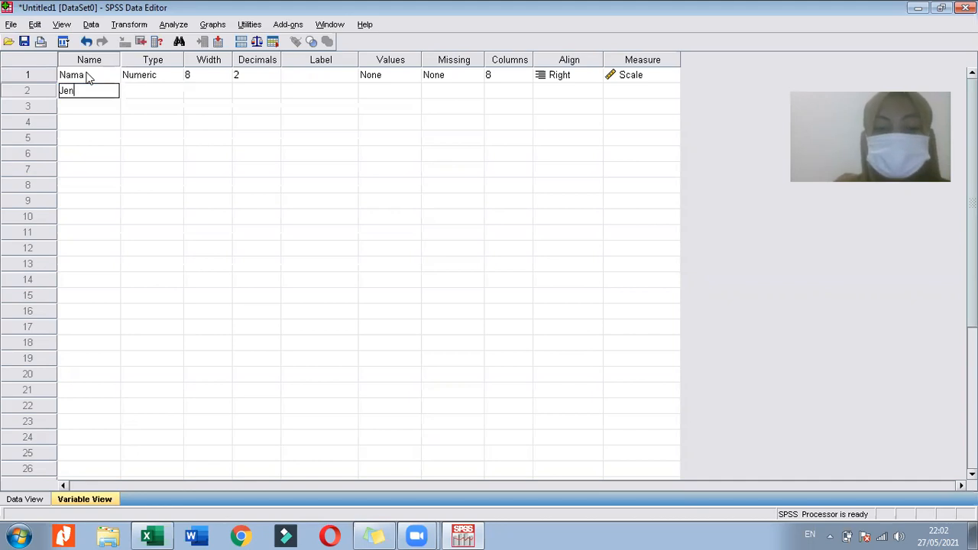
pyautogui.write('i_')
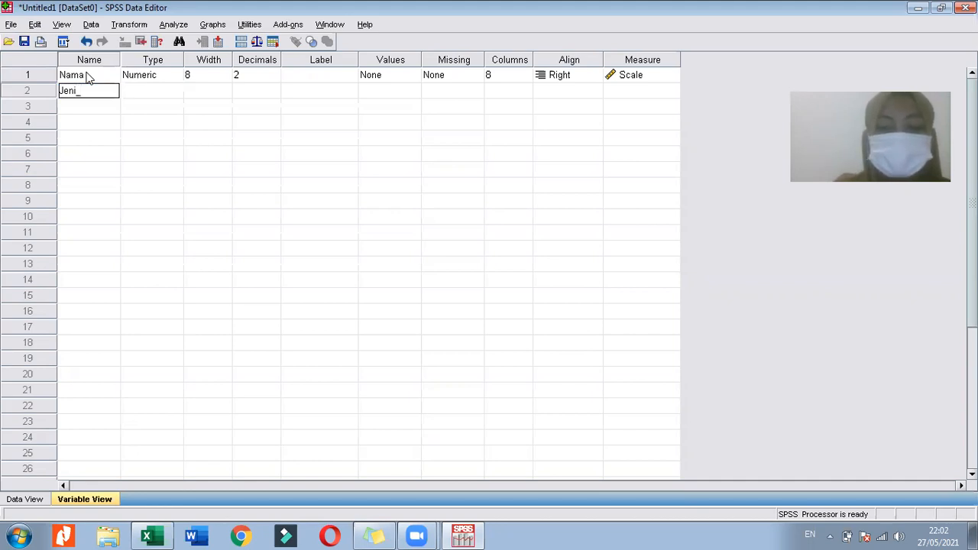
pyautogui.write('Kelami')
pyautogui.press('Return')
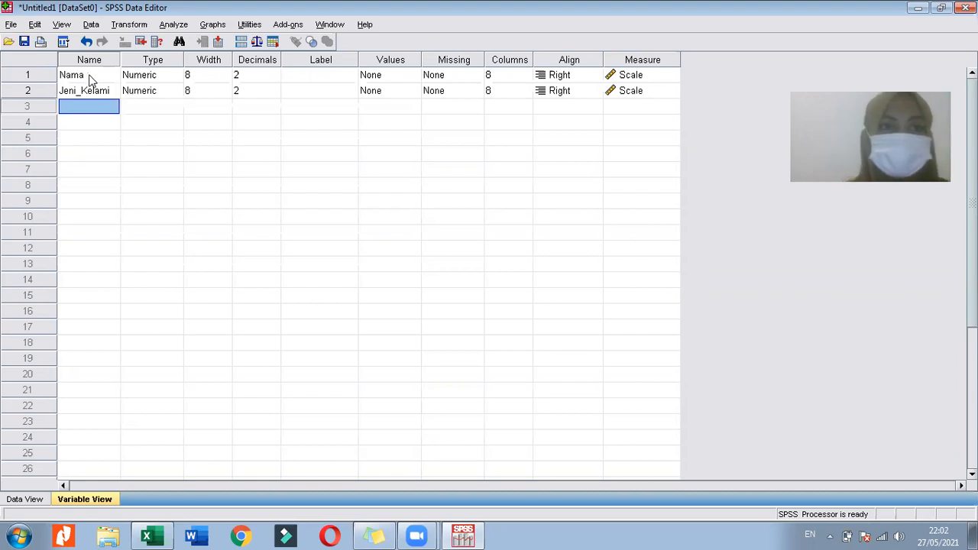
pyautogui.click(114, 92)
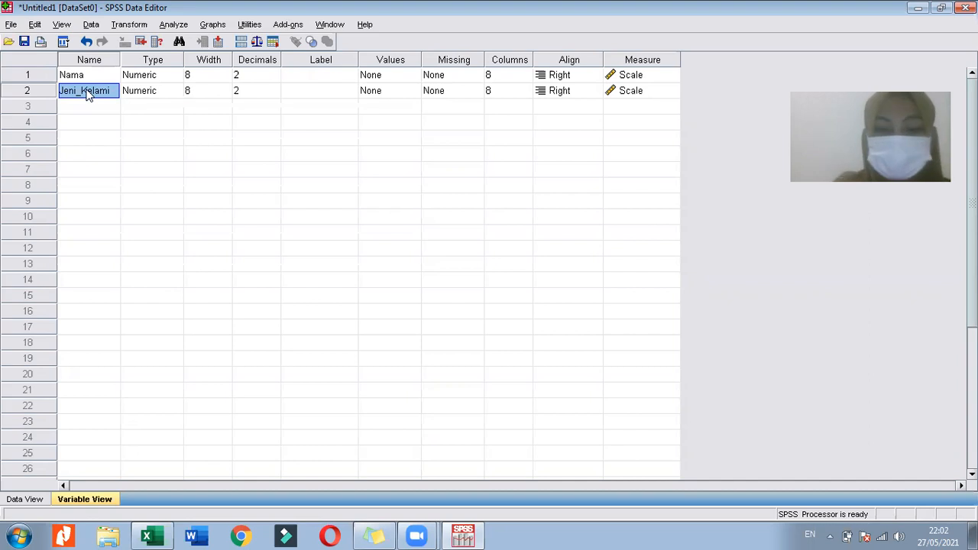
pyautogui.write('Jenis')
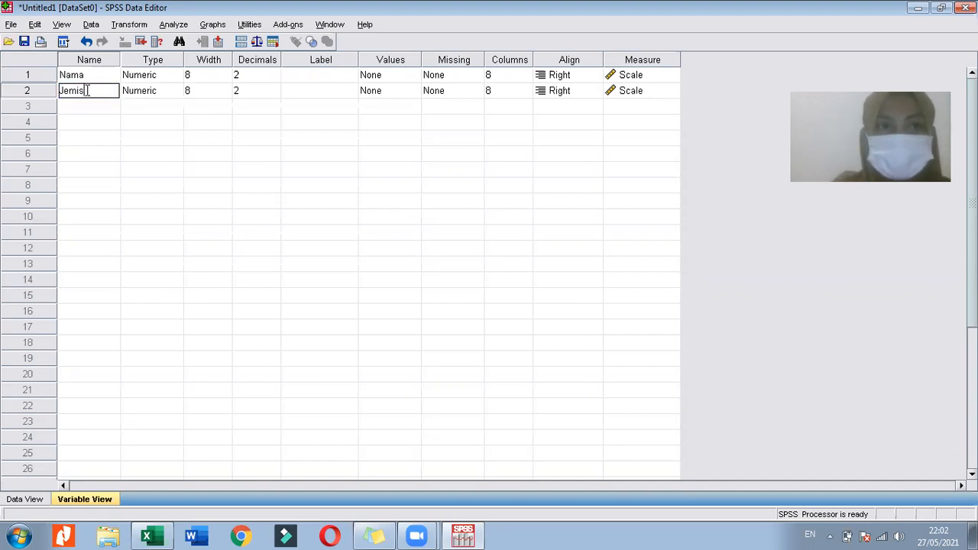
pyautogui.press('BackSpace')
pyautogui.press('BackSpace')
pyautogui.press('BackSpace')
pyautogui.write('nis_Kelamin')
pyautogui.press('Return')
# Add three more variables in rows 3 to 5, named Pendidikan, Pekerjaan and Pendapatan
pyautogui.write('Pendidikan')
pyautogui.press('Return')
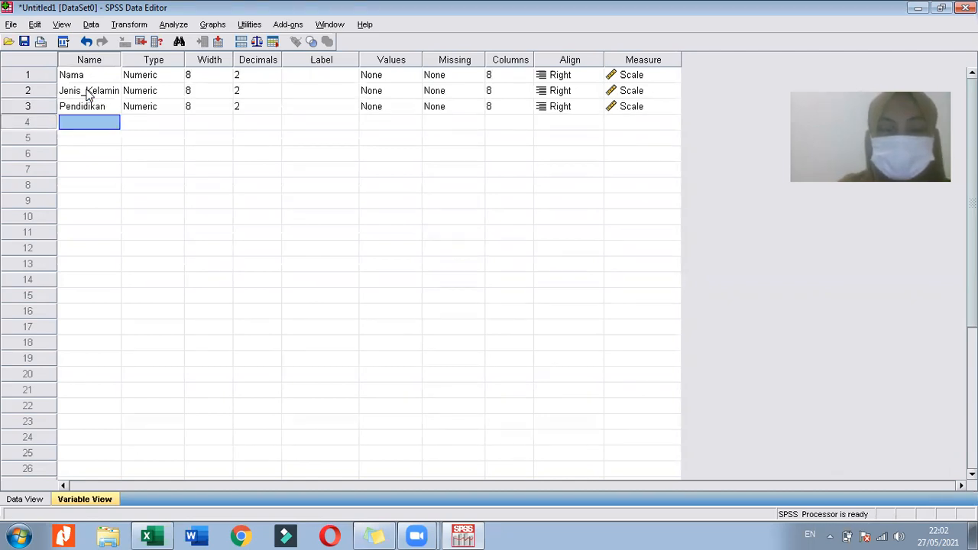
pyautogui.press('shift')
pyautogui.write('Pekerjaan')
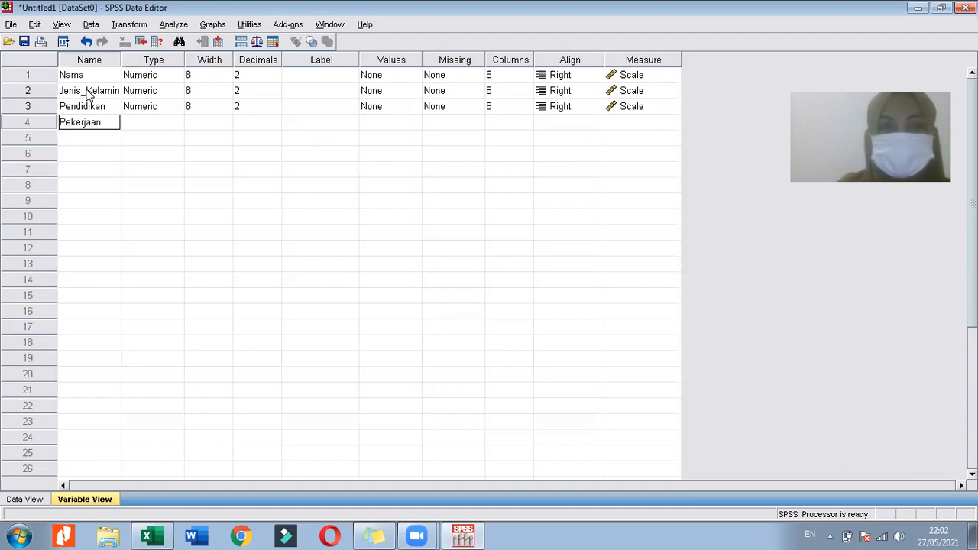
pyautogui.press('Return')
pyautogui.write('Pendapatan')
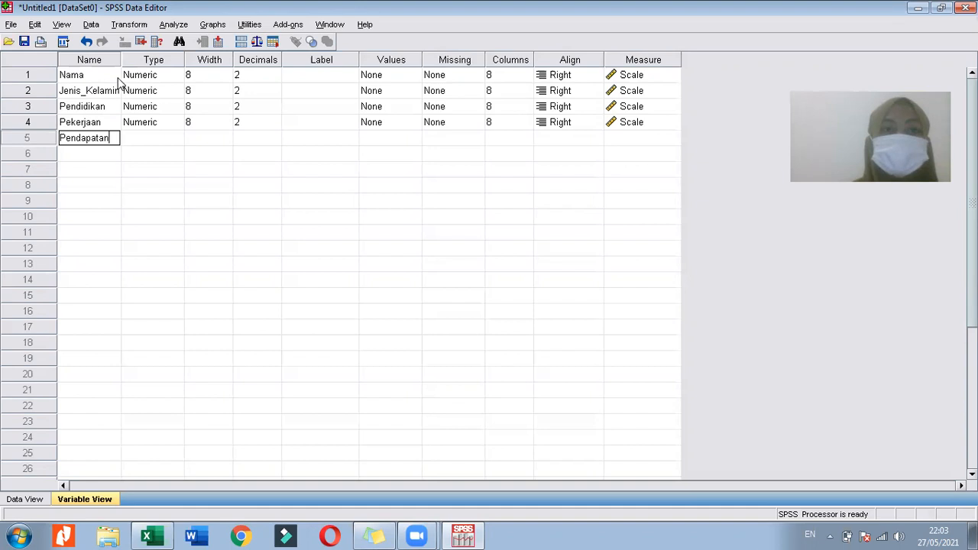
# Change the variable type of Nama to String
pyautogui.click(140, 78)
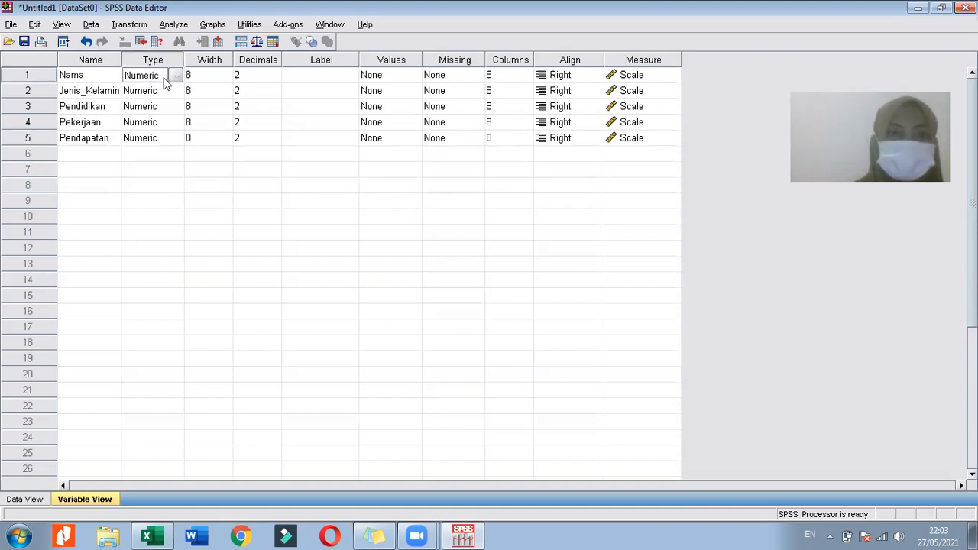
pyautogui.click(175, 76)
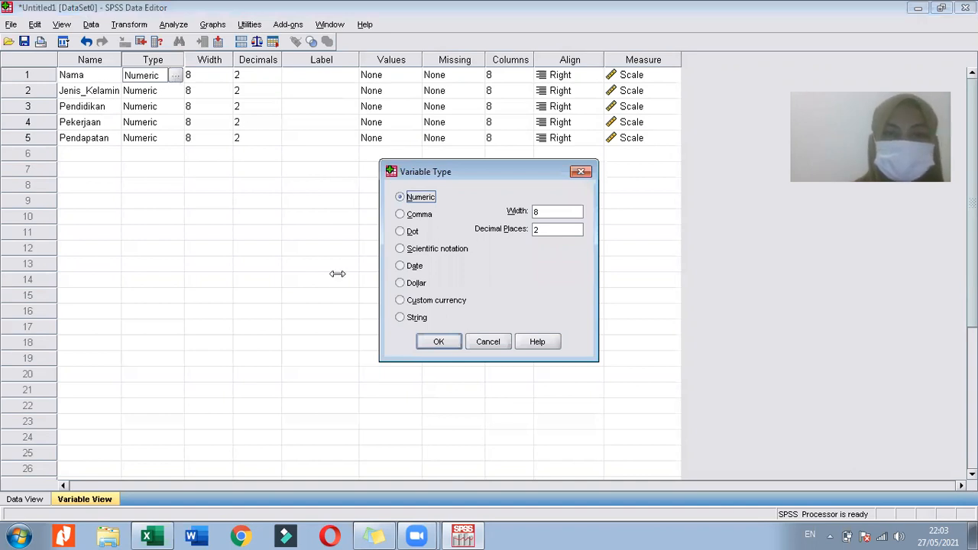
pyautogui.click(400, 317)
pyautogui.click(428, 343)
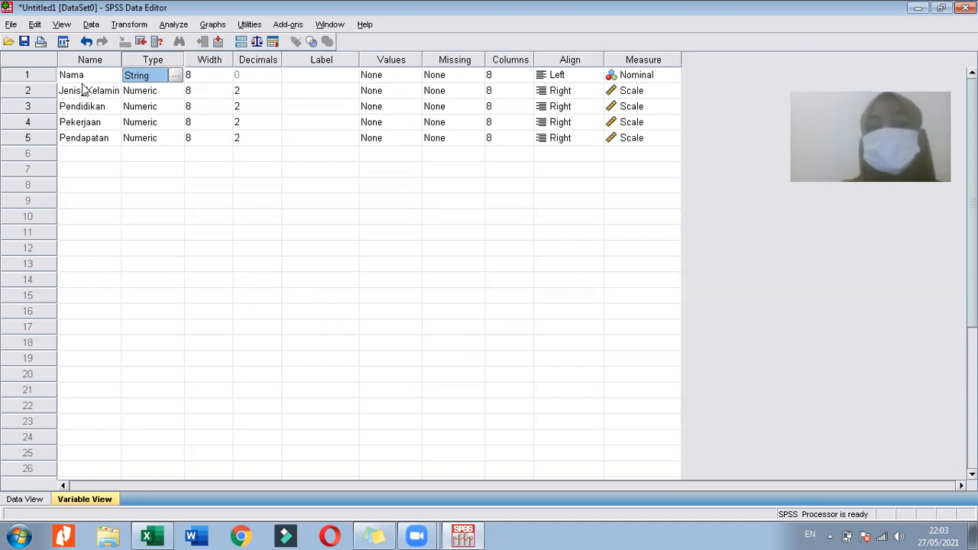
# Set the decimals of the Jenis_Kelamin and Pendidikan variables to 0
pyautogui.click(243, 92)
pyautogui.click(275, 95)
pyautogui.click(275, 95)
pyautogui.click(252, 110)
pyautogui.click(274, 110)
pyautogui.click(274, 110)
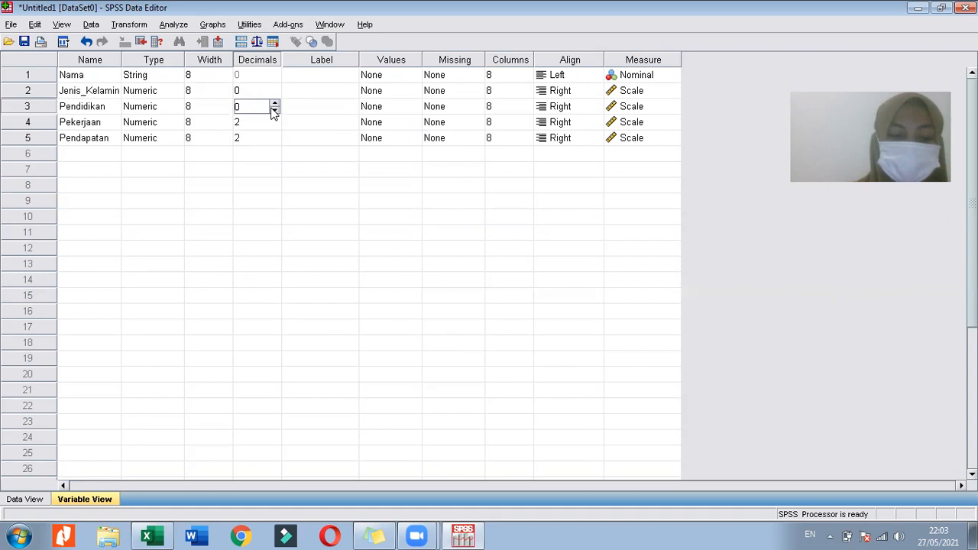
# Set the decimals of the Pekerjaan and Pendapatan variables to 0
pyautogui.click(245, 124)
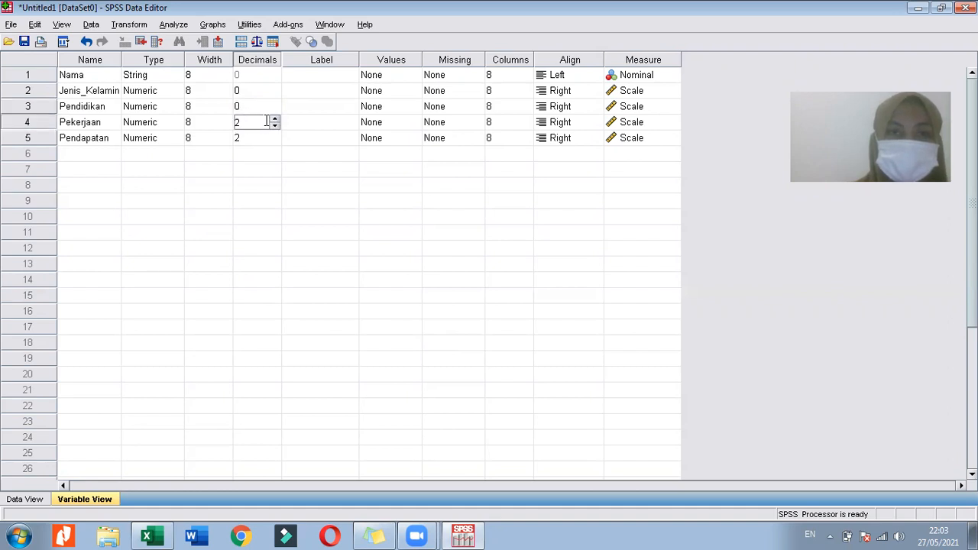
pyautogui.click(275, 127)
pyautogui.click(275, 127)
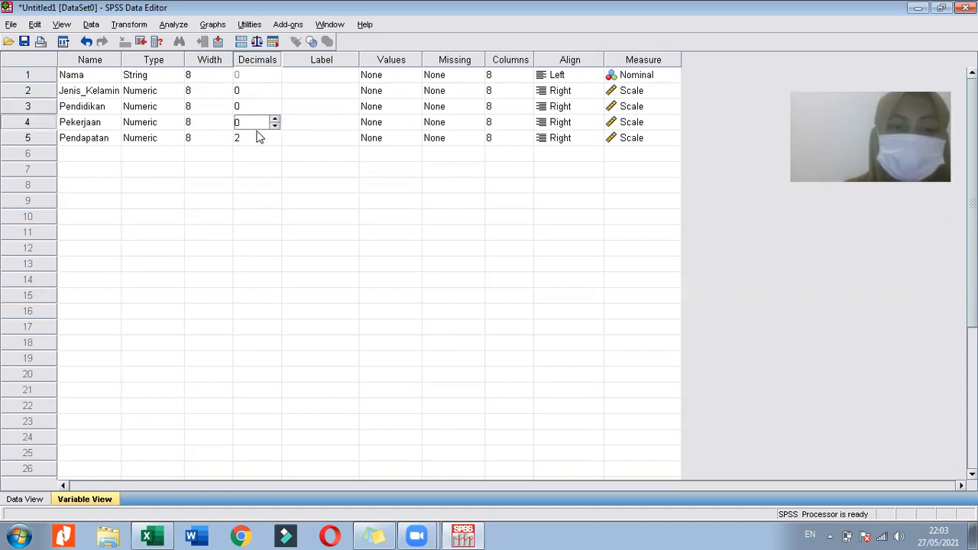
pyautogui.click(243, 138)
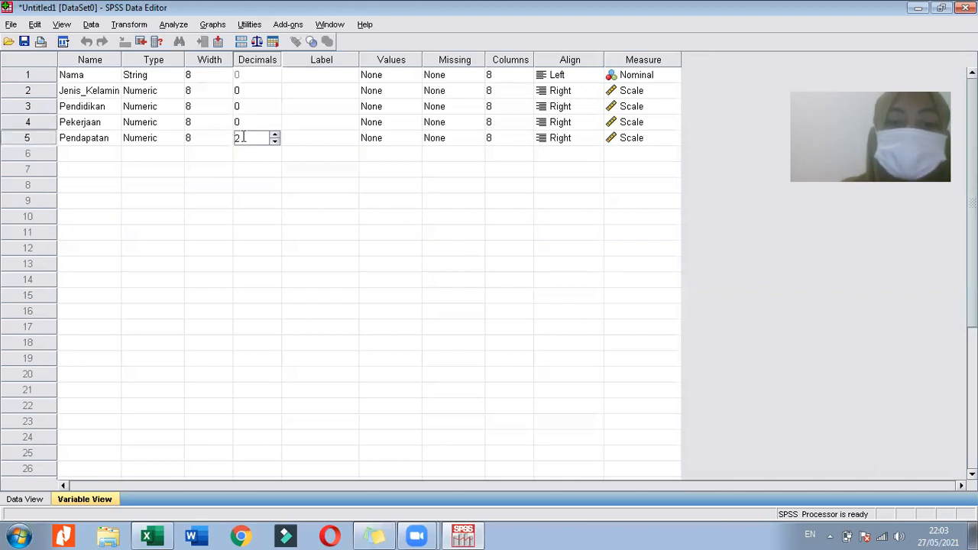
pyautogui.click(275, 142)
pyautogui.click(275, 143)
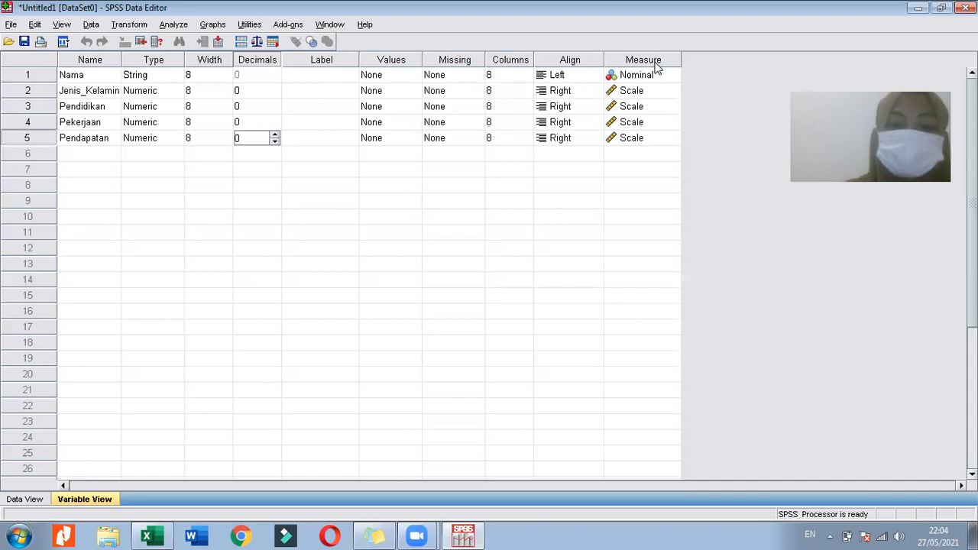
# Open the value labels of Jenis_Kelamin and add value 1 with the label Laki-laki
pyautogui.click(443, 74)
pyautogui.click(387, 65)
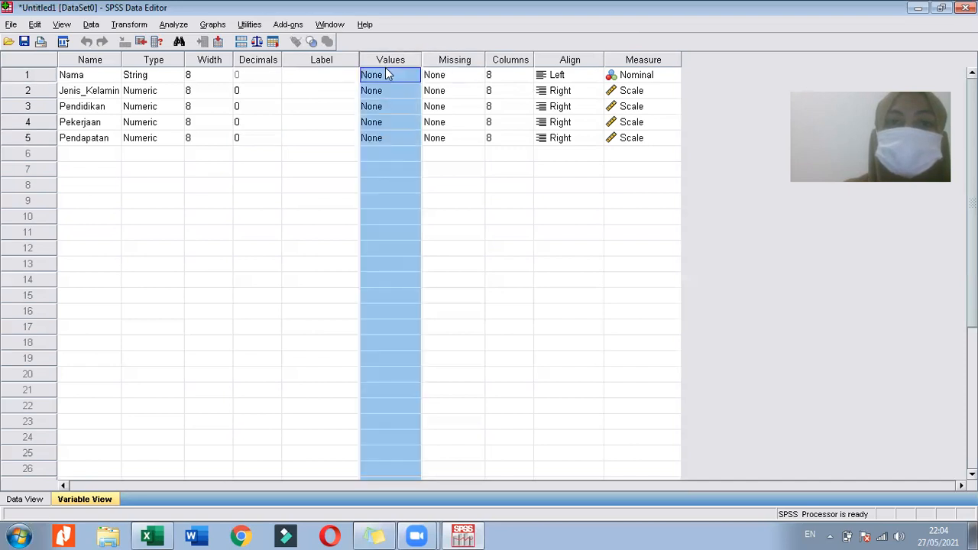
pyautogui.click(377, 89)
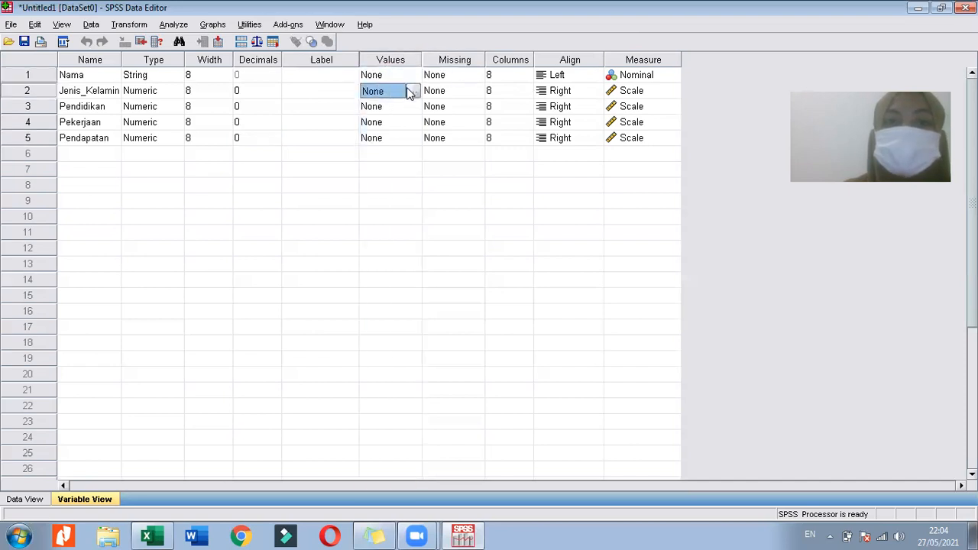
pyautogui.click(413, 91)
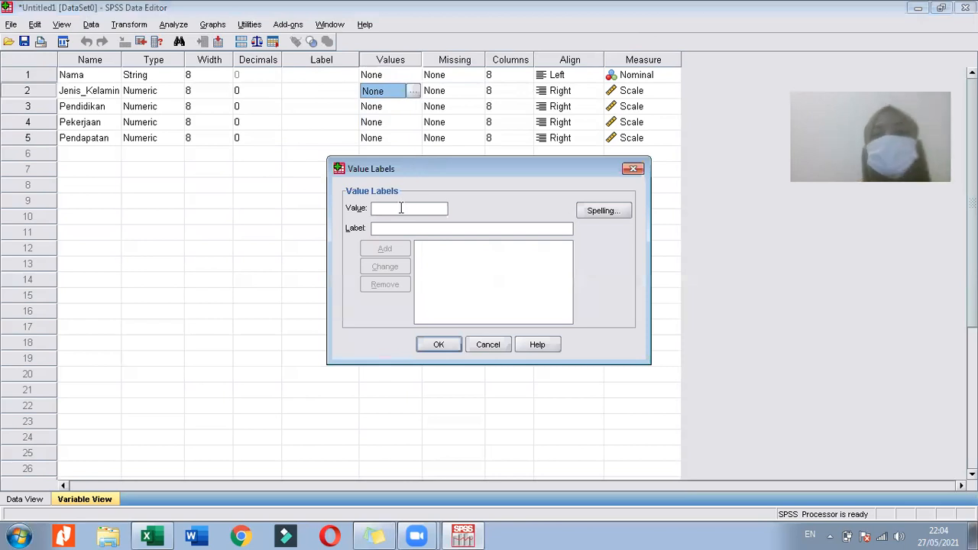
pyautogui.write('1')
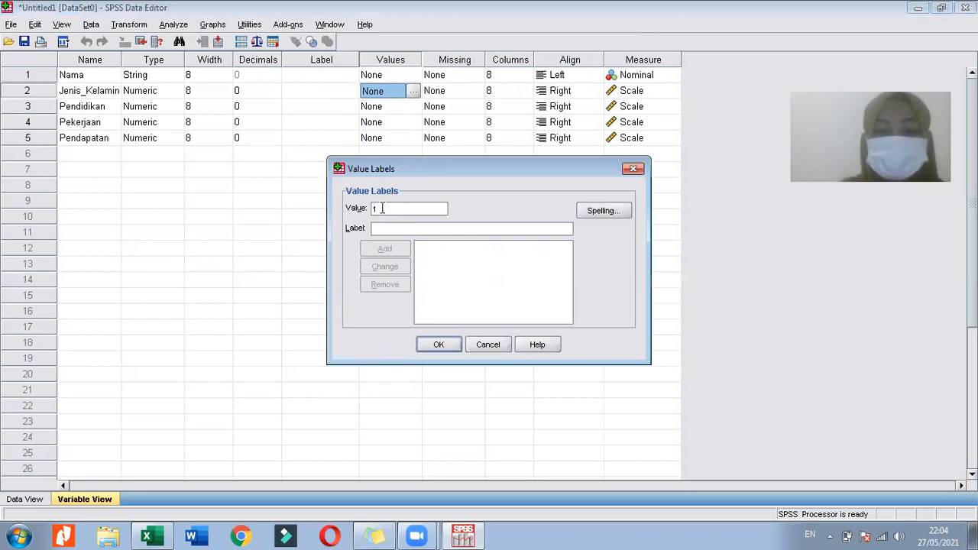
pyautogui.press('Tab')
pyautogui.write('Laki-laki')
pyautogui.click(390, 253)
# Add value 2 with the label Perempuan to Jenis_Kelamin and accept its value labels
pyautogui.write('2')
pyautogui.click(395, 228)
pyautogui.write('Perempuan')
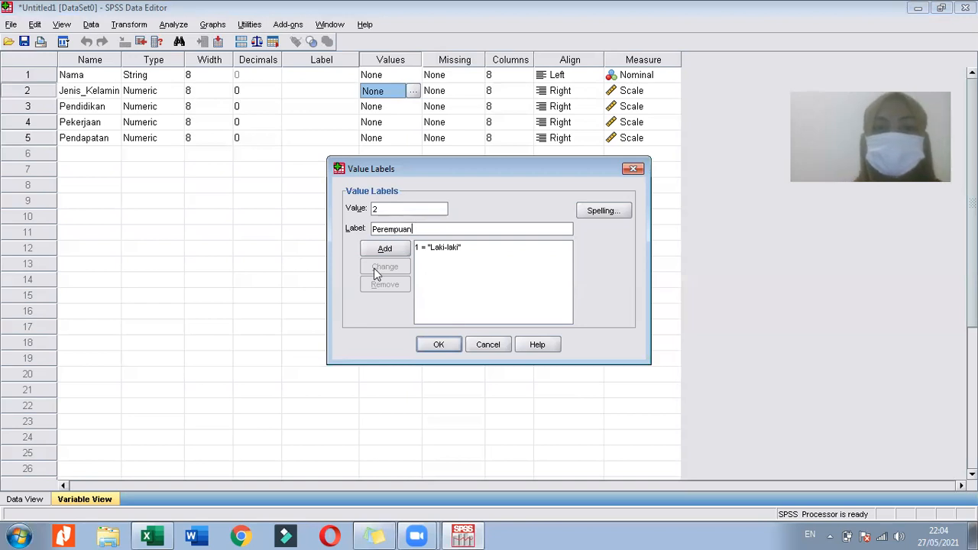
pyautogui.click(384, 250)
pyautogui.click(438, 345)
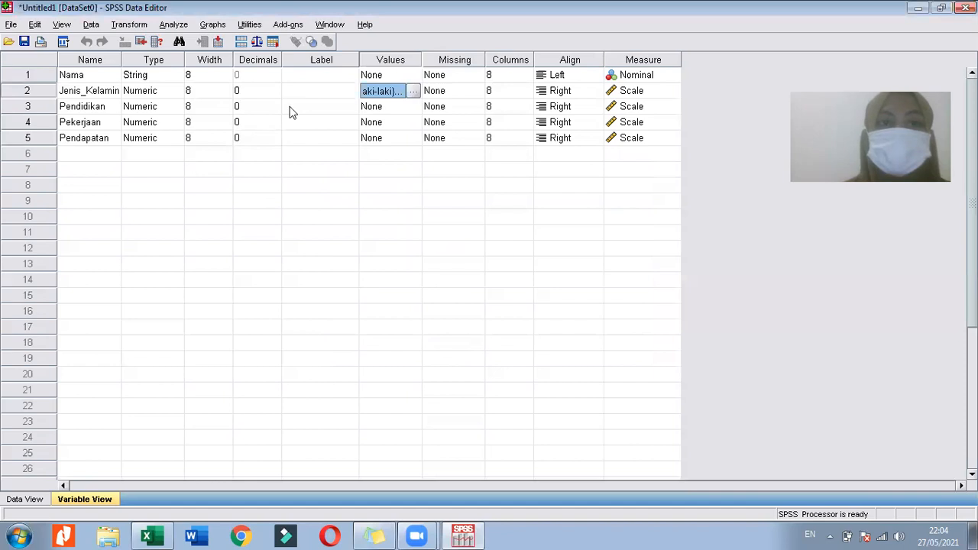
# Open the value labels of Pendidikan and add value 1 with the label SMA
pyautogui.click(378, 107)
pyautogui.click(413, 107)
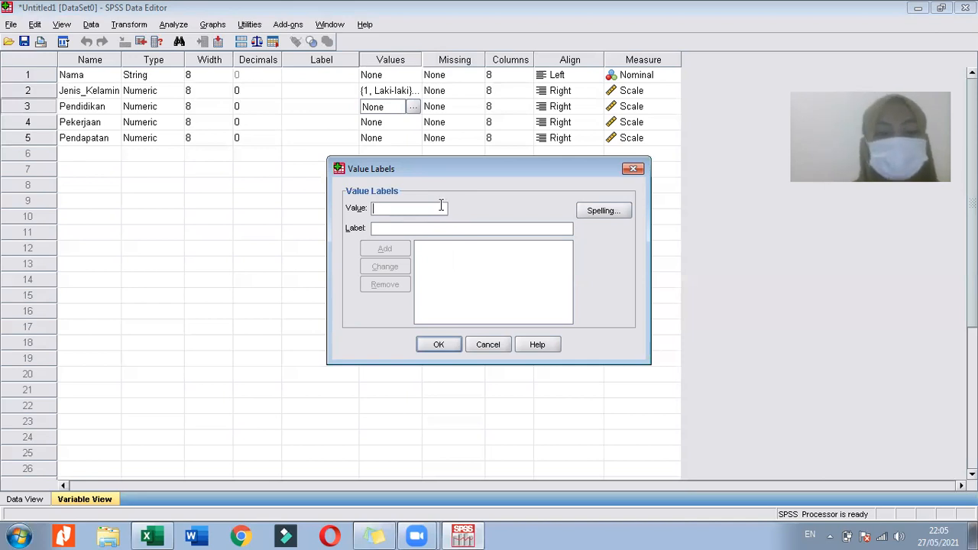
pyautogui.write('1')
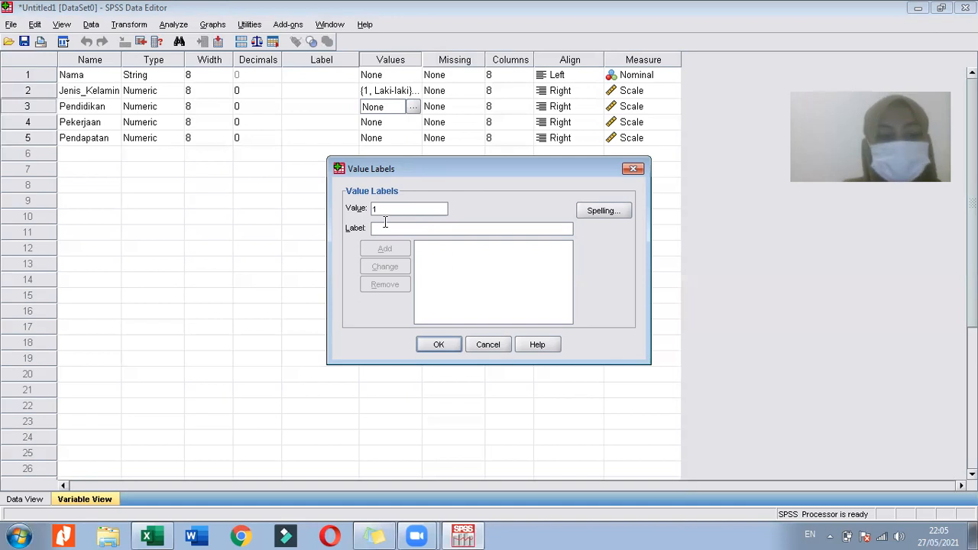
pyautogui.click(385, 223)
pyautogui.write('SMA')
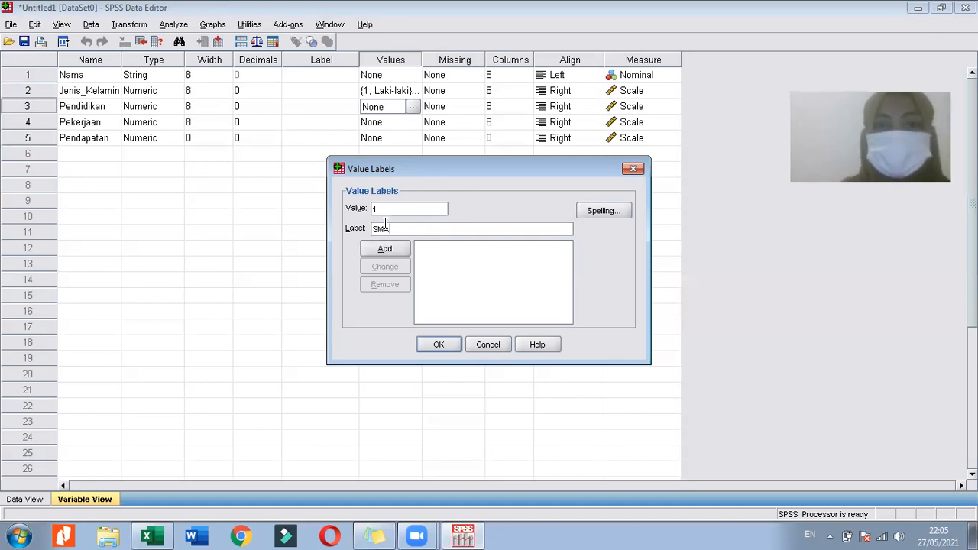
pyautogui.click(385, 251)
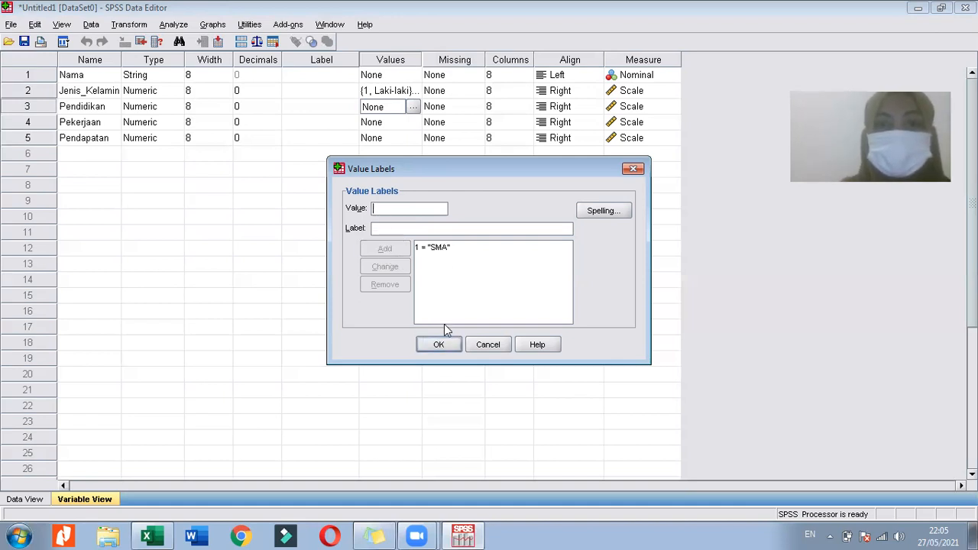
# Add the value labels 2 = SMK and 3 = S1 for Pendidikan
pyautogui.write('2')
pyautogui.click(390, 223)
pyautogui.write('SMK')
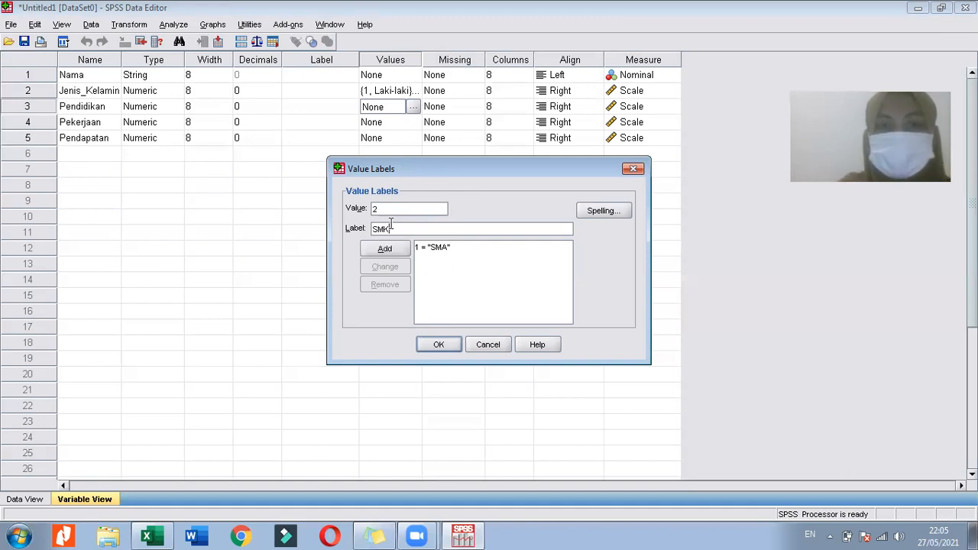
pyautogui.click(386, 249)
pyautogui.write('3')
pyautogui.click(386, 227)
pyautogui.write('S1')
pyautogui.click(384, 249)
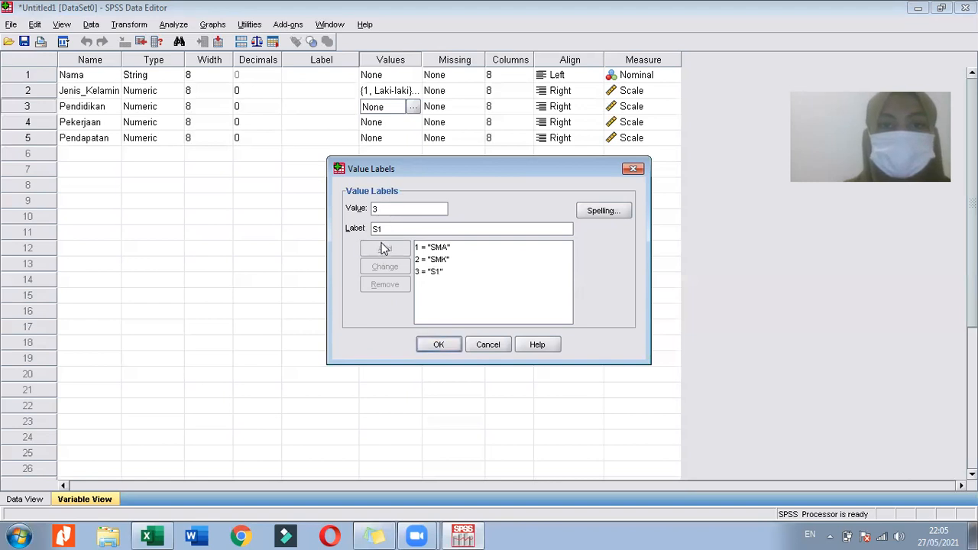
# Add the value labels 4 = S2 and 5 = S3 for Pendidikan and accept its value labels
pyautogui.write('4')
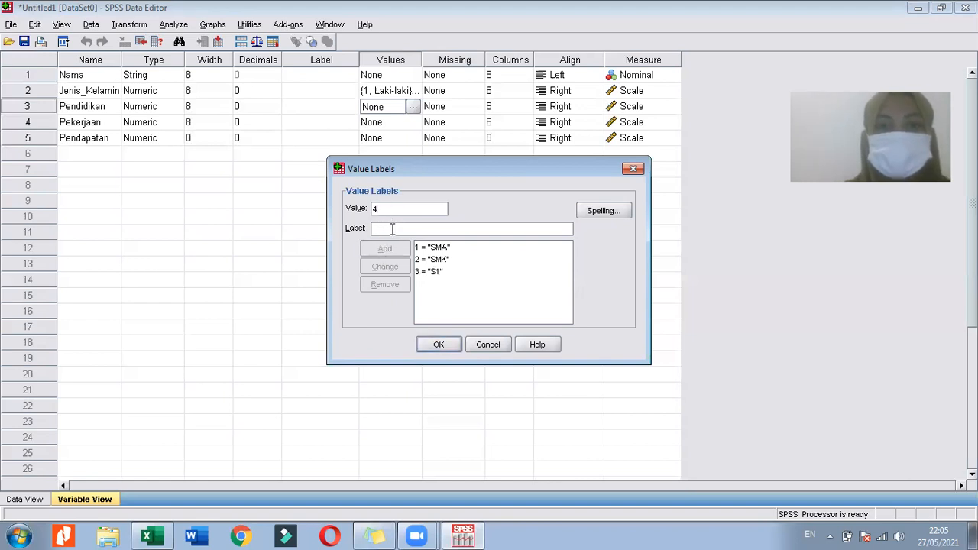
pyautogui.write(' = "S2')
pyautogui.click(387, 249)
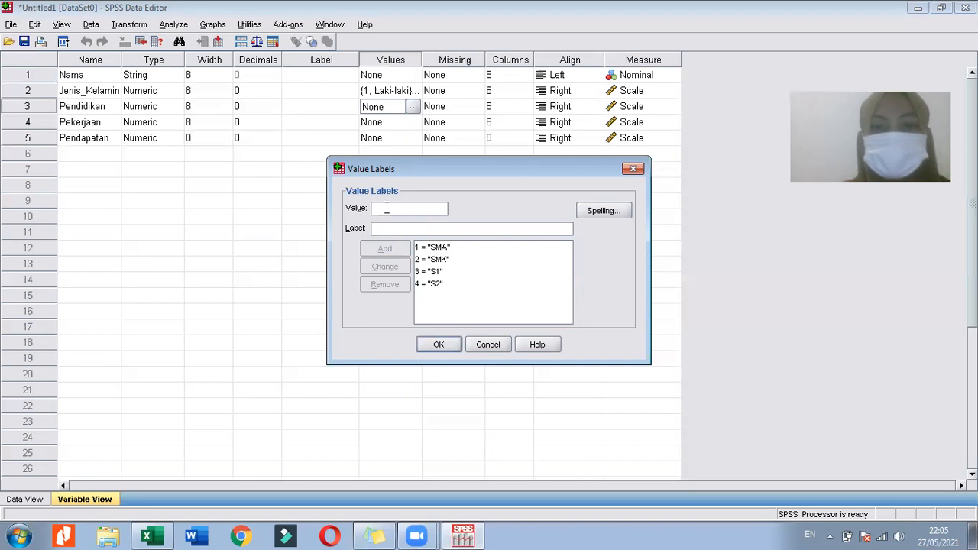
pyautogui.write('5')
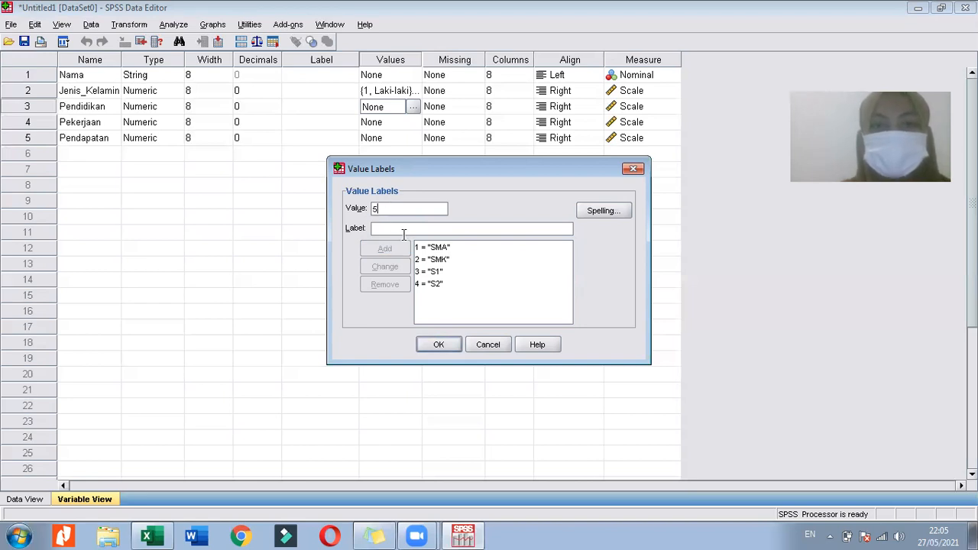
pyautogui.write('S3')
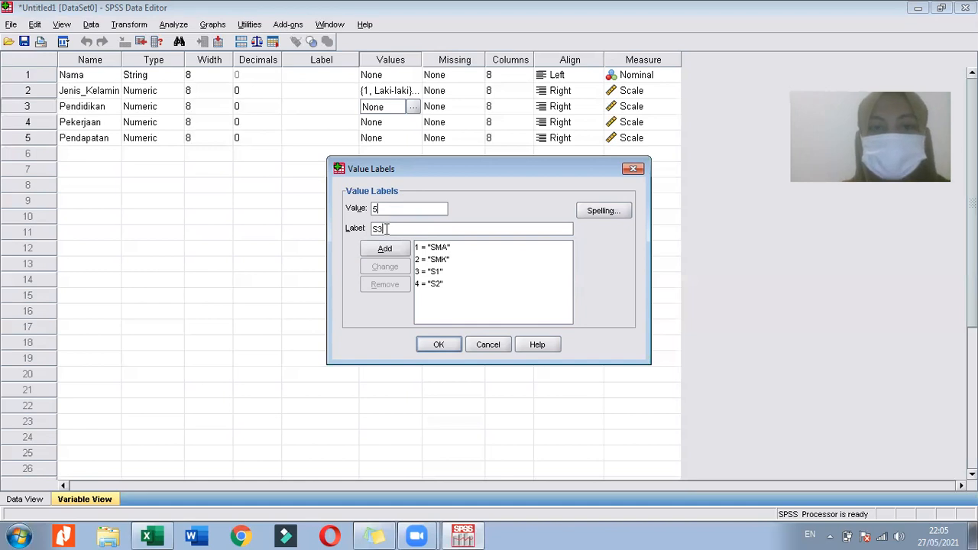
pyautogui.click(384, 249)
pyautogui.click(445, 342)
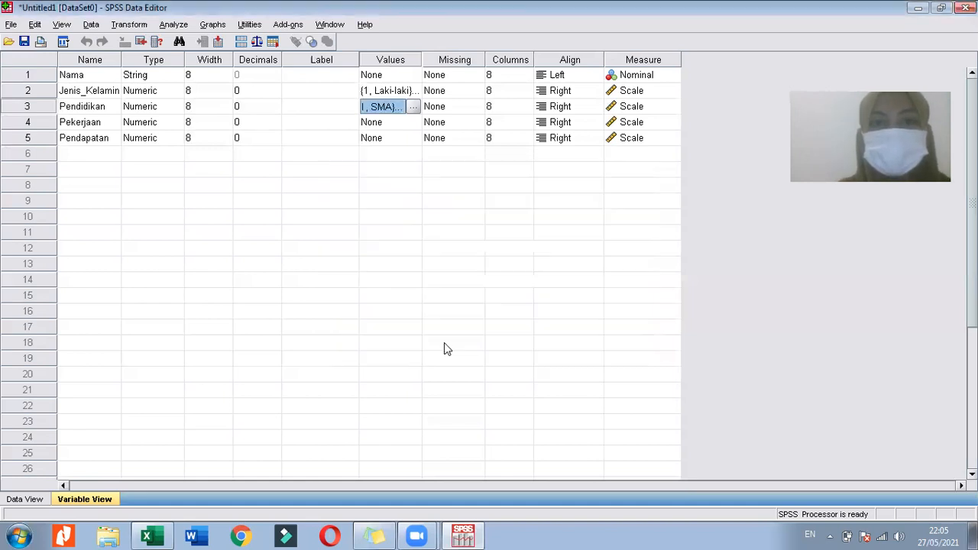
# Open the value labels of Pekerjaan and add value 1 with the label Dosen
pyautogui.click(403, 124)
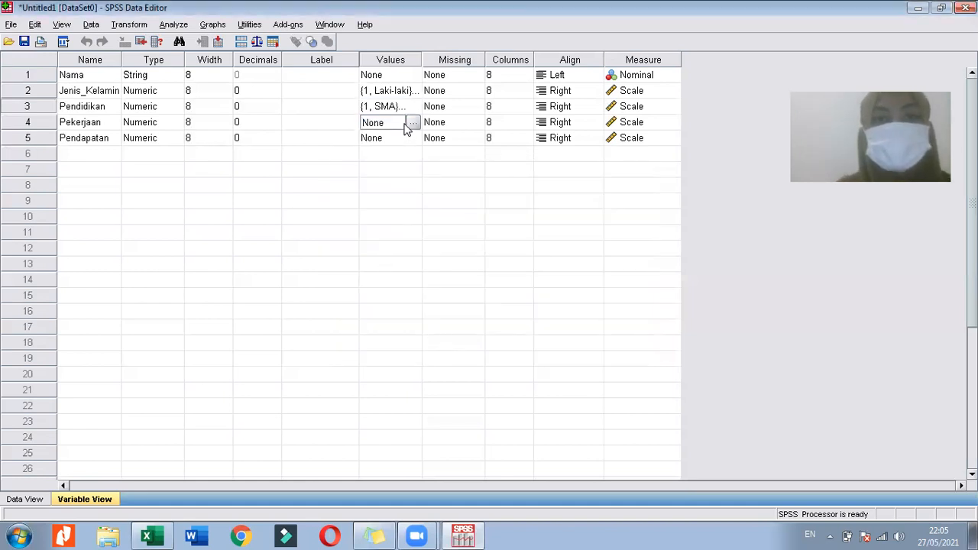
pyautogui.click(413, 123)
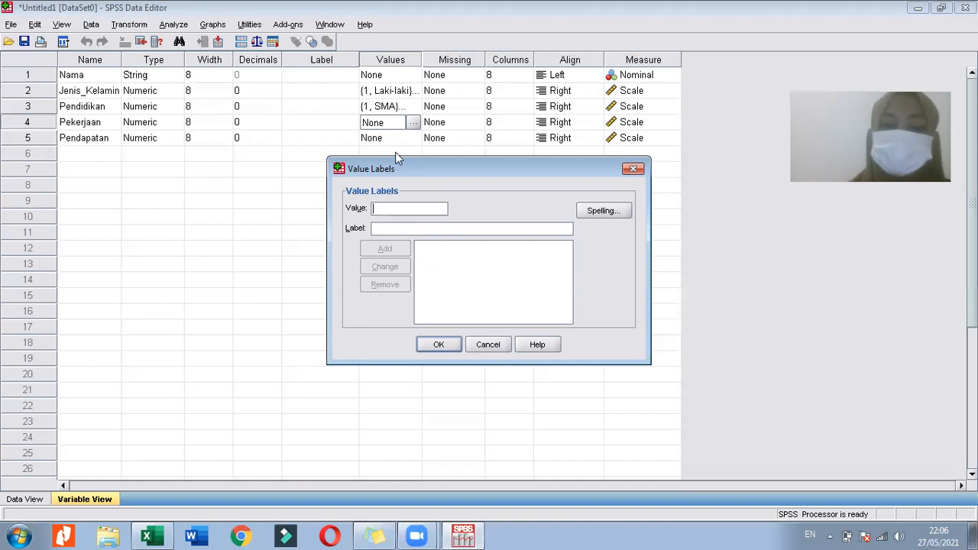
pyautogui.write('1')
pyautogui.click(388, 227)
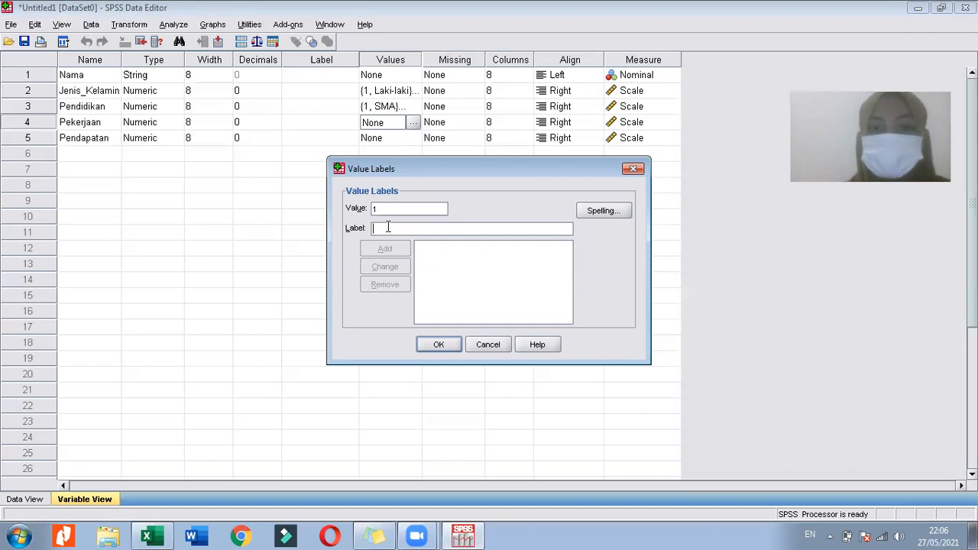
pyautogui.write('dOSEN')
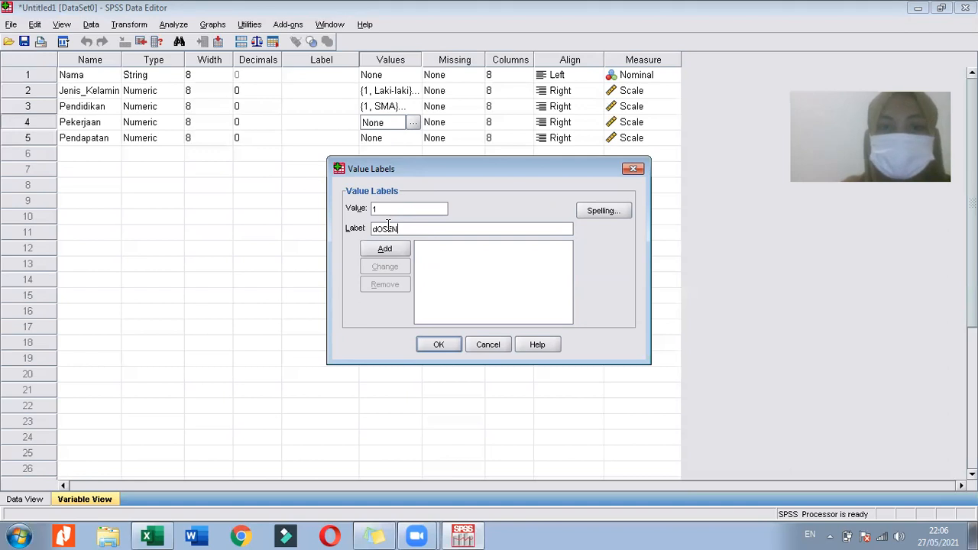
pyautogui.press('BackSpace')
pyautogui.press('BackSpace')
pyautogui.press('BackSpace')
pyautogui.press('BackSpace')
pyautogui.press('BackSpace')
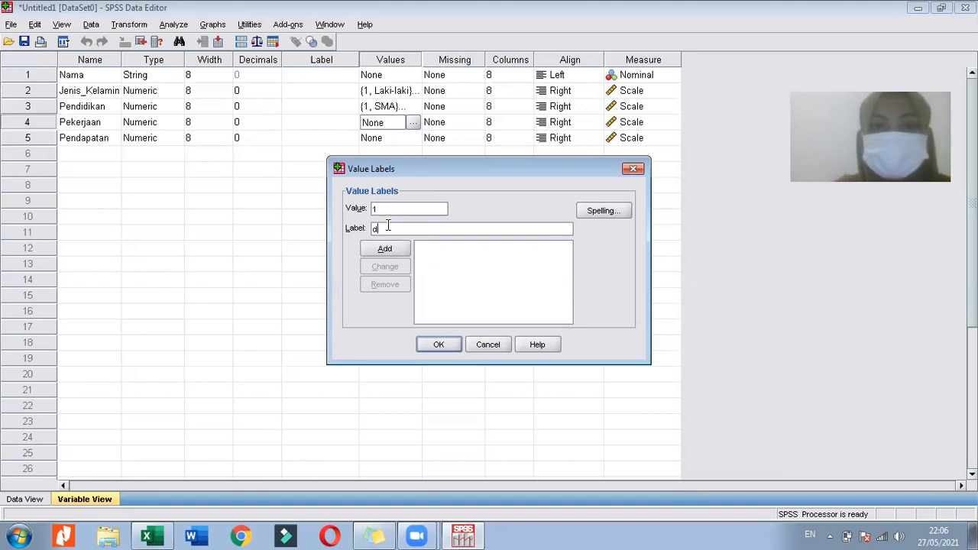
pyautogui.write('d')
pyautogui.press('BackSpace')
pyautogui.write('D')
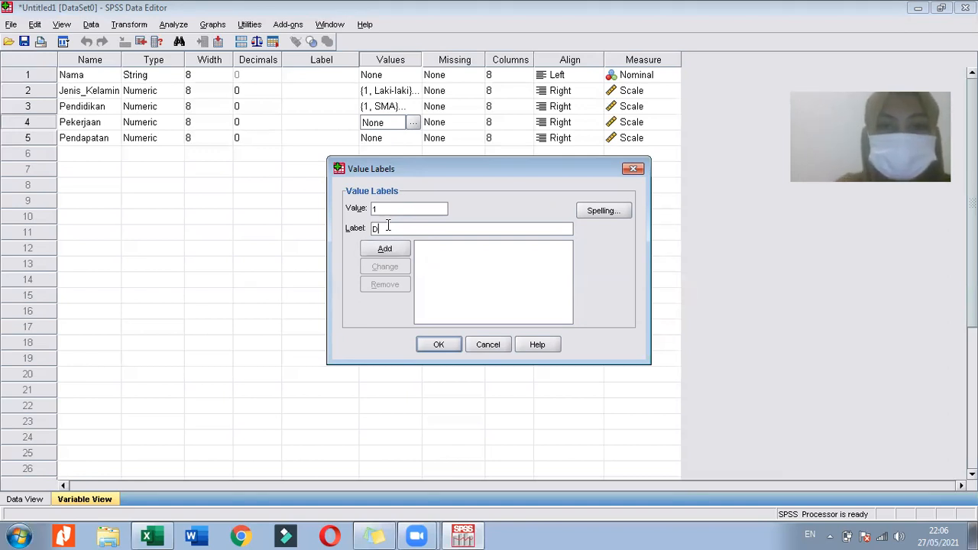
pyautogui.write('osen')
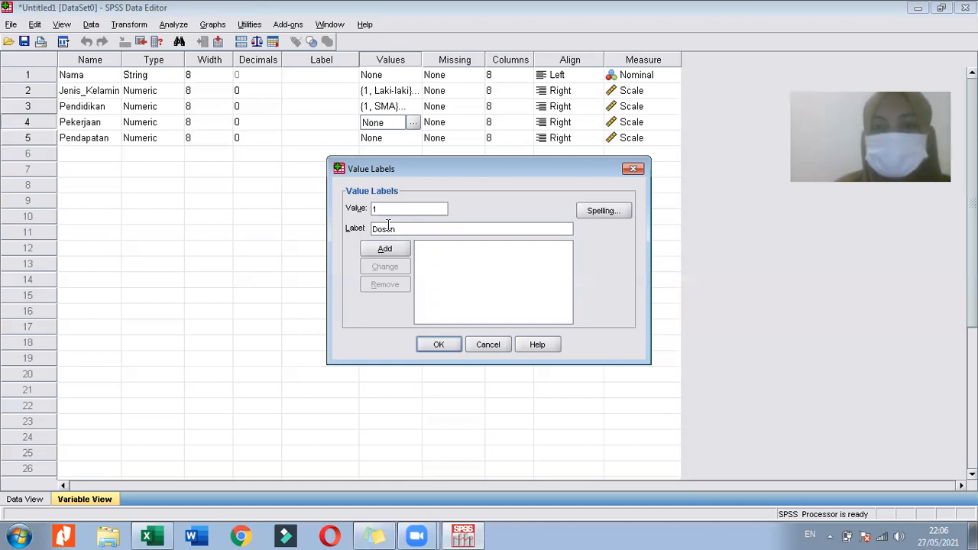
pyautogui.click(382, 254)
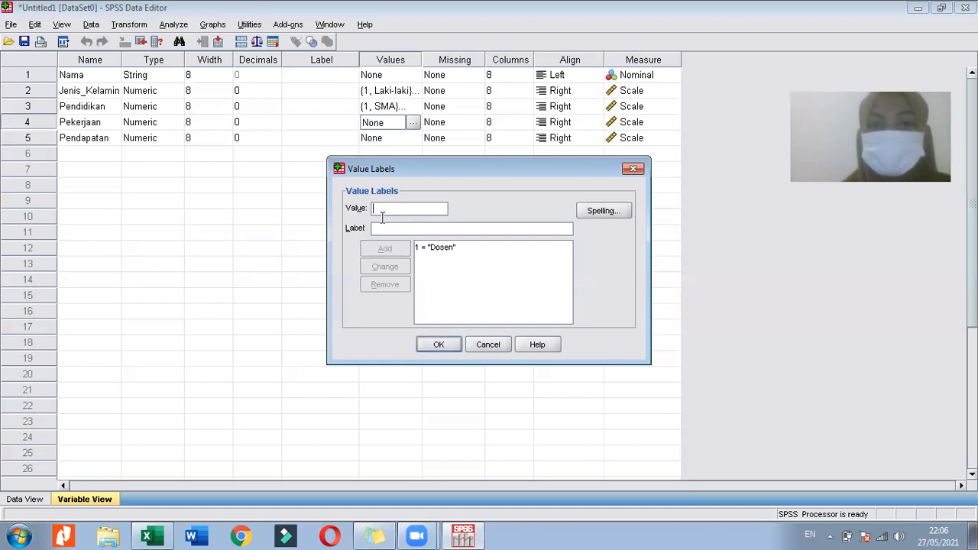
# Add the value labels 2 = Polisi and 3 = Guru for Pekerjaan
pyautogui.write('2')
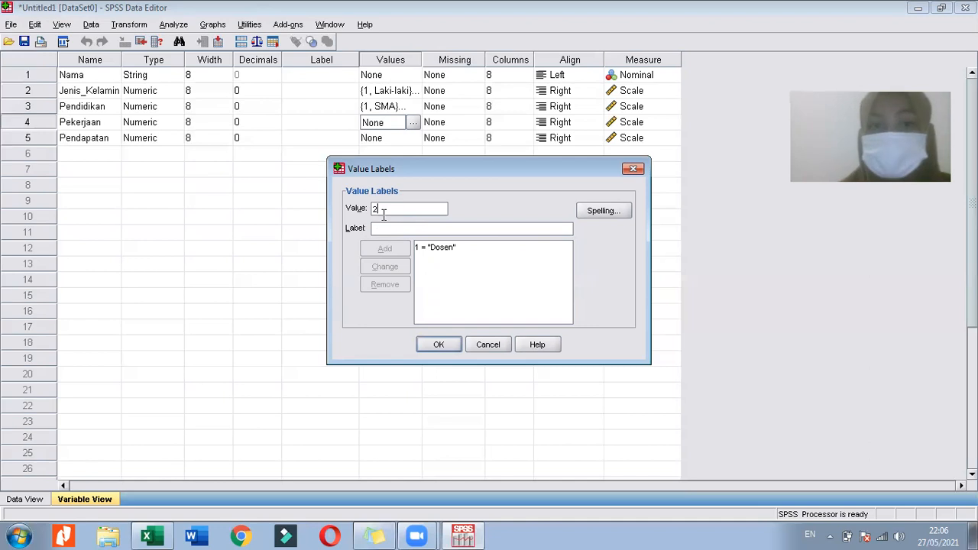
pyautogui.click(388, 229)
pyautogui.write('P')
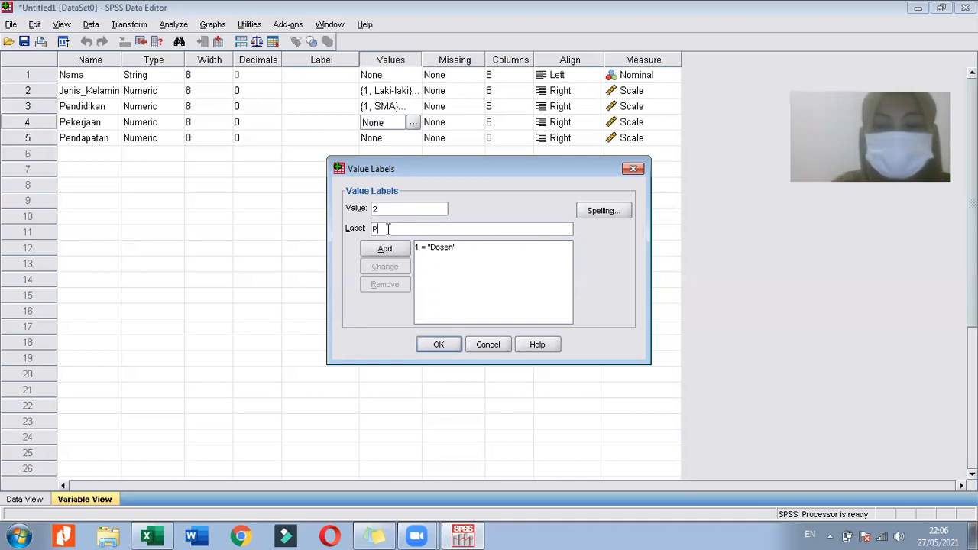
pyautogui.write('olisi')
pyautogui.click(384, 249)
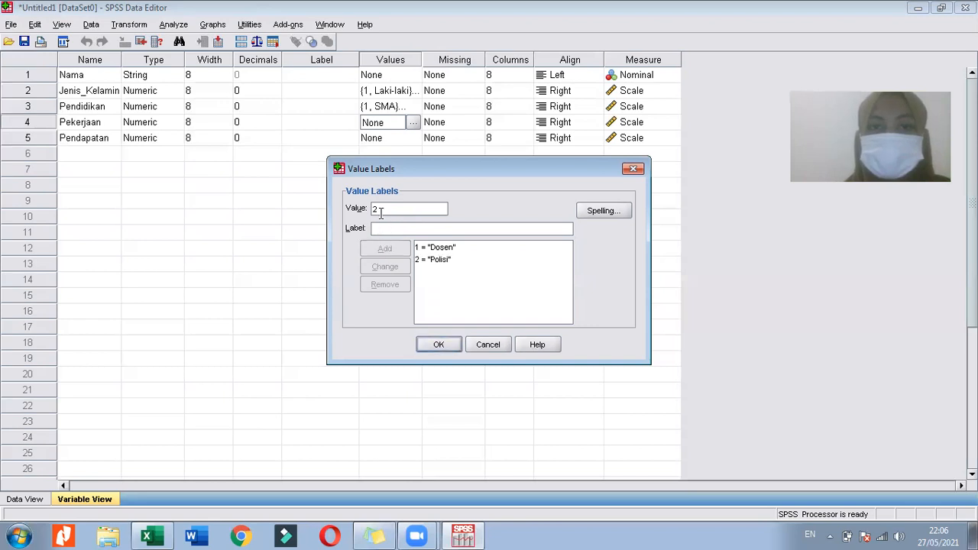
pyautogui.write('3')
pyautogui.click(386, 228)
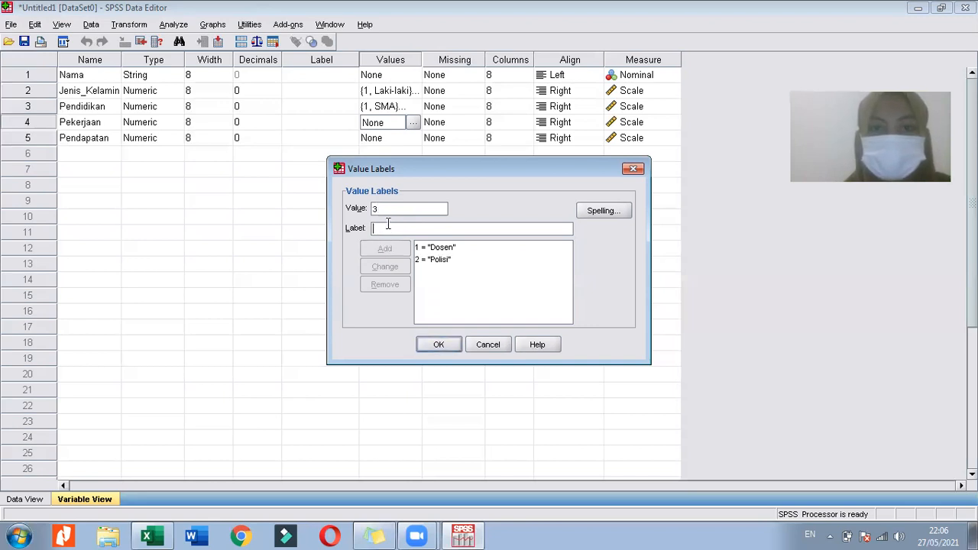
pyautogui.write('Guru')
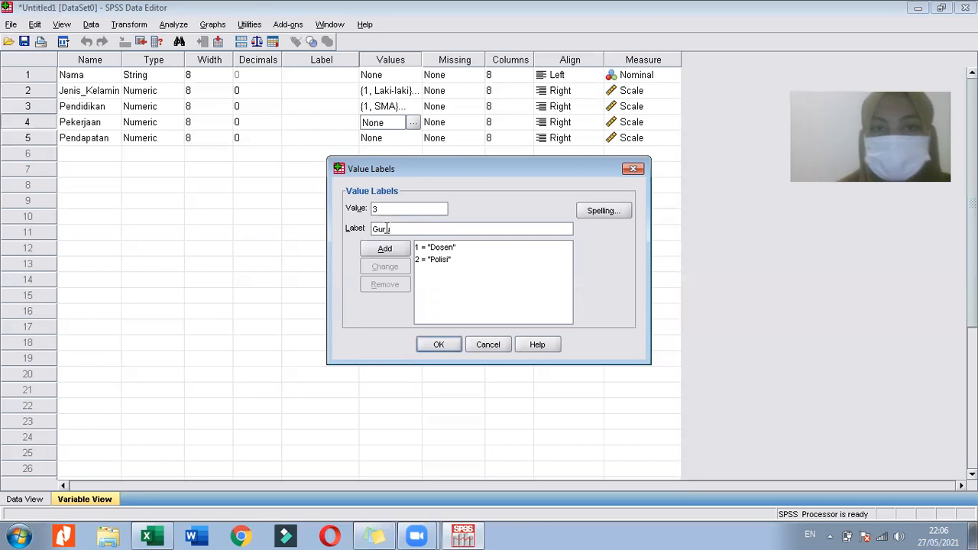
pyautogui.click(386, 248)
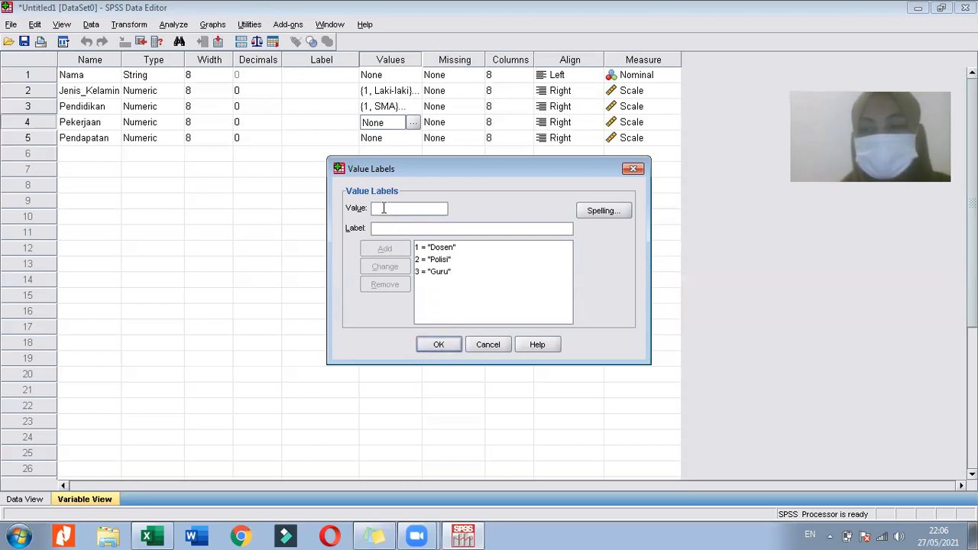
# Add value 4 with the label Wiraswasta to Pekerjaan and accept its value labels
pyautogui.write('4')
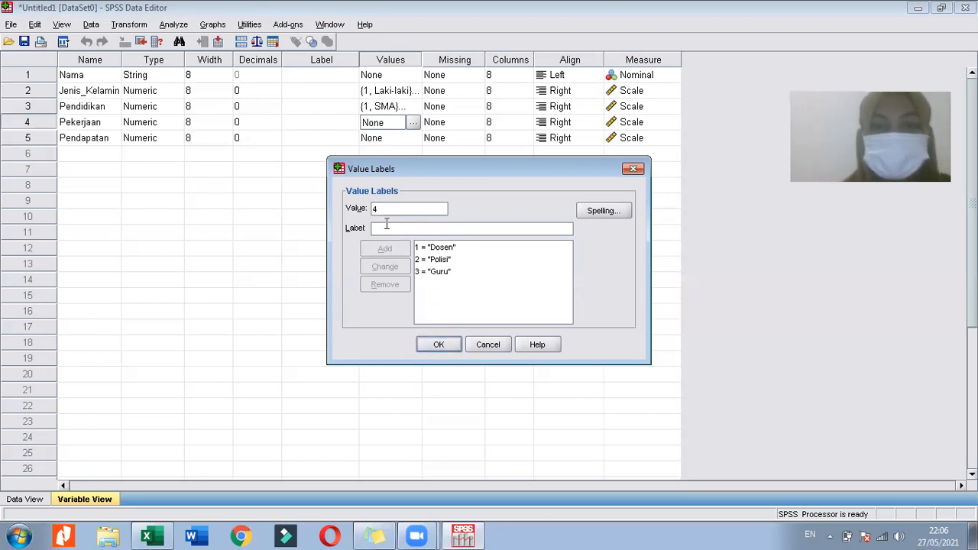
pyautogui.click(387, 230)
pyautogui.write('Wiras')
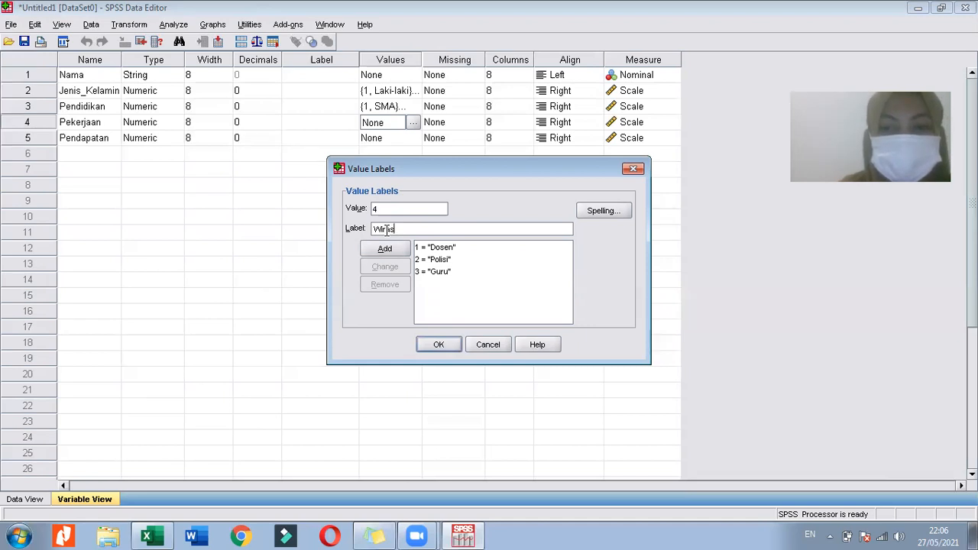
pyautogui.write('wasta')
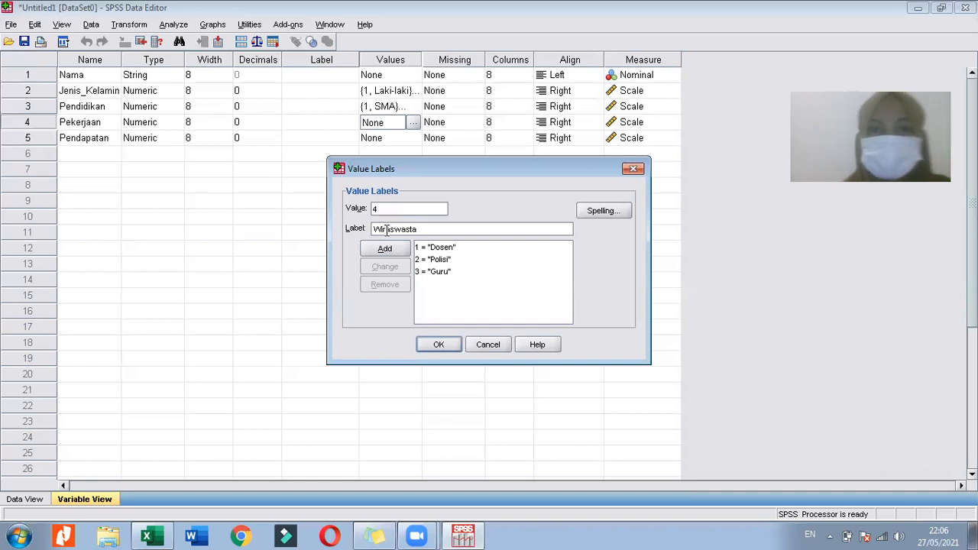
pyautogui.click(396, 250)
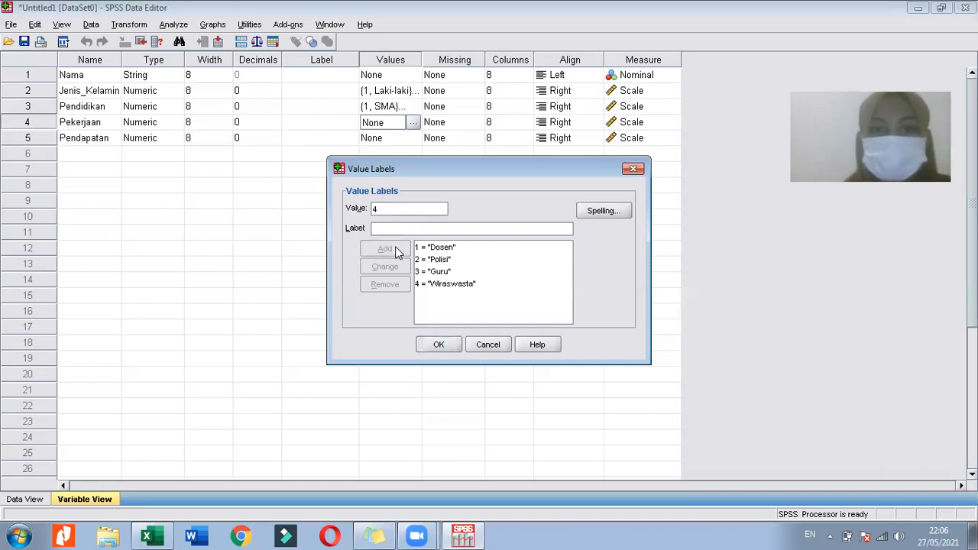
pyautogui.click(449, 345)
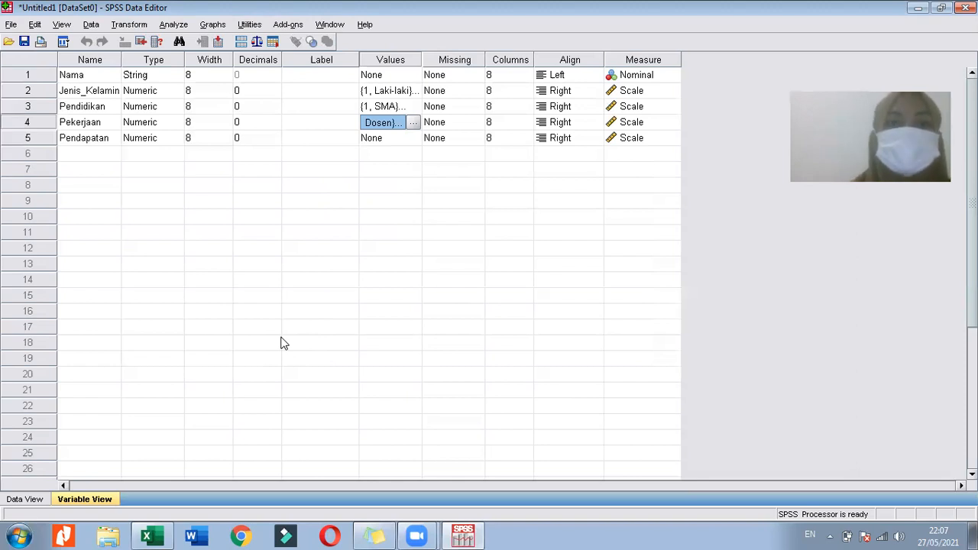
# Add a sixth variable named Kel_Pendapatan below Pendapatan
pyautogui.click(89, 157)
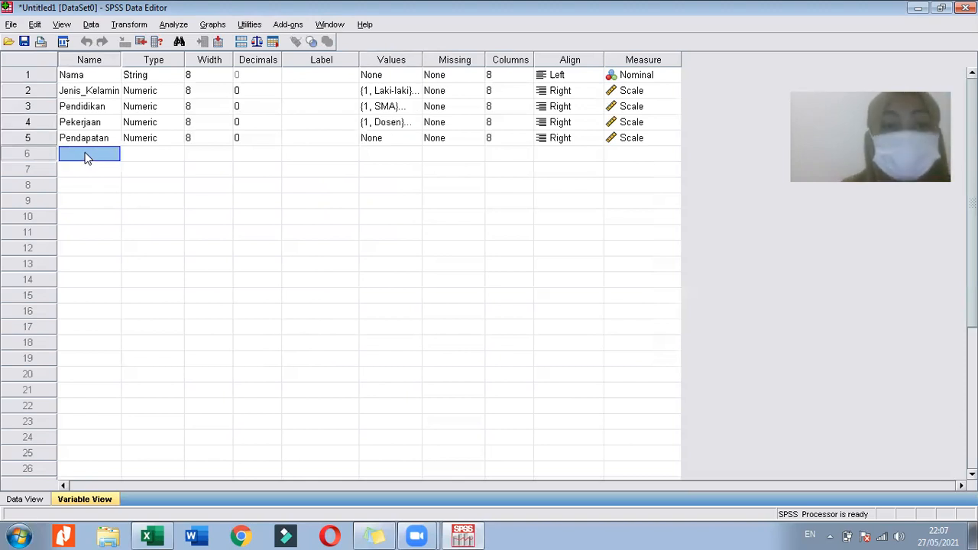
pyautogui.doubleClick(86, 158)
pyautogui.write('Kel')
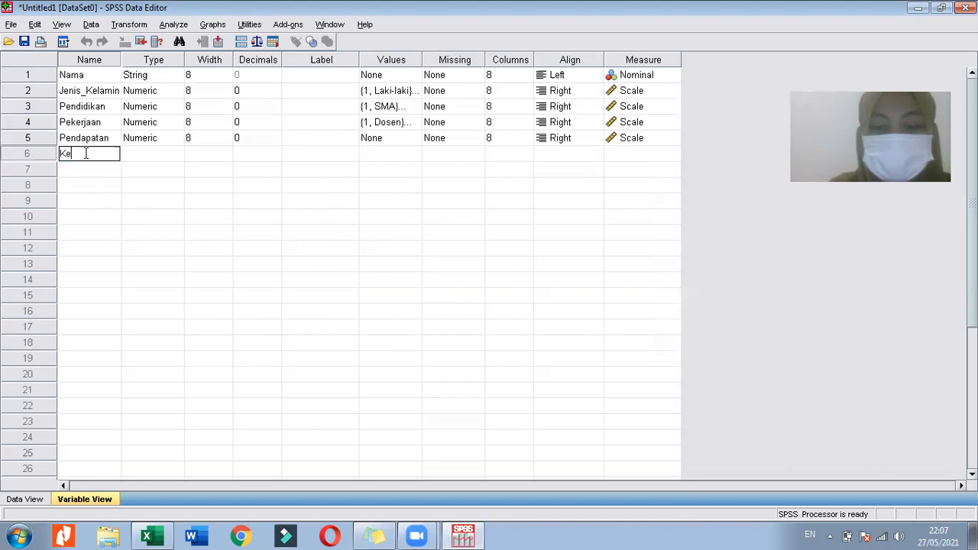
pyautogui.write('_Pendapat')
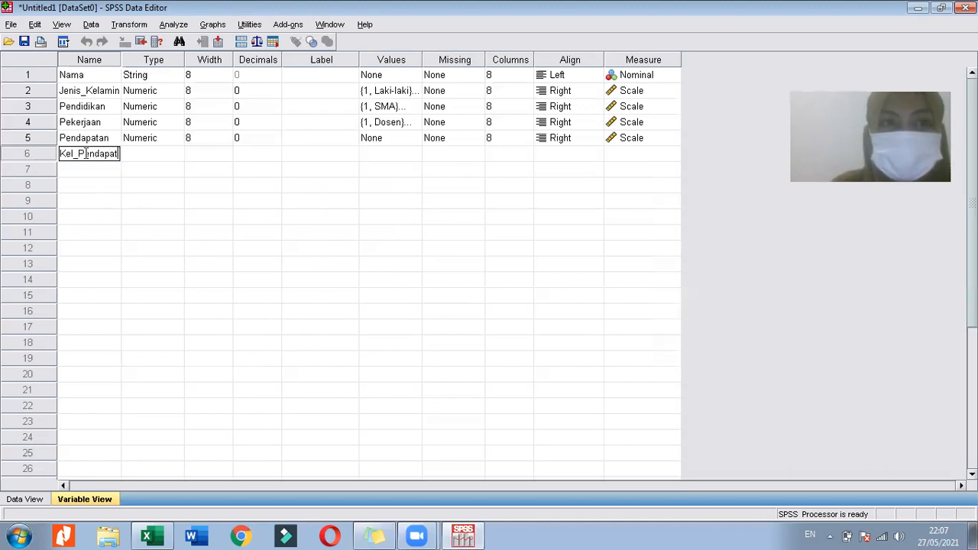
pyautogui.write('n')
pyautogui.press('BackSpace')
pyautogui.write('an')
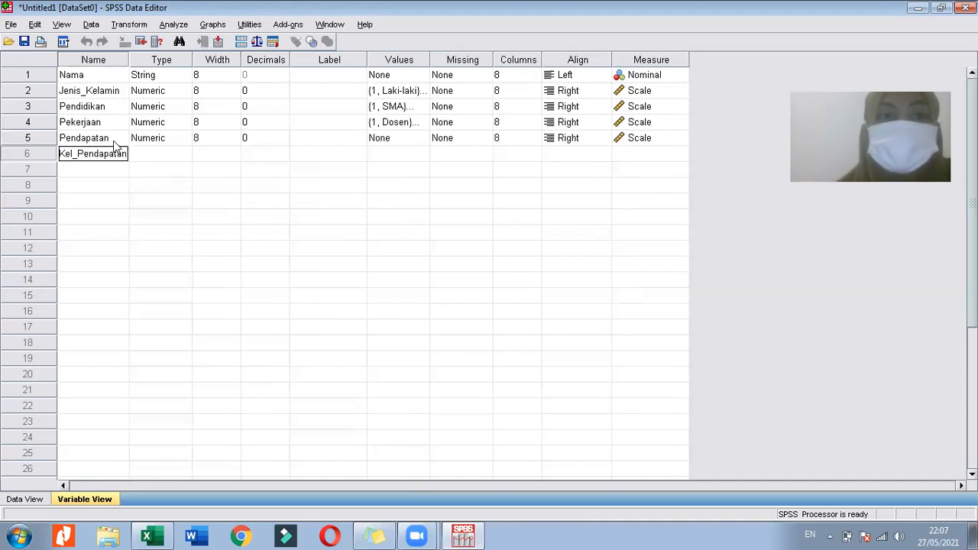
# Keep Kel_Pendapatan numeric and set its decimals to 0
pyautogui.click(146, 156)
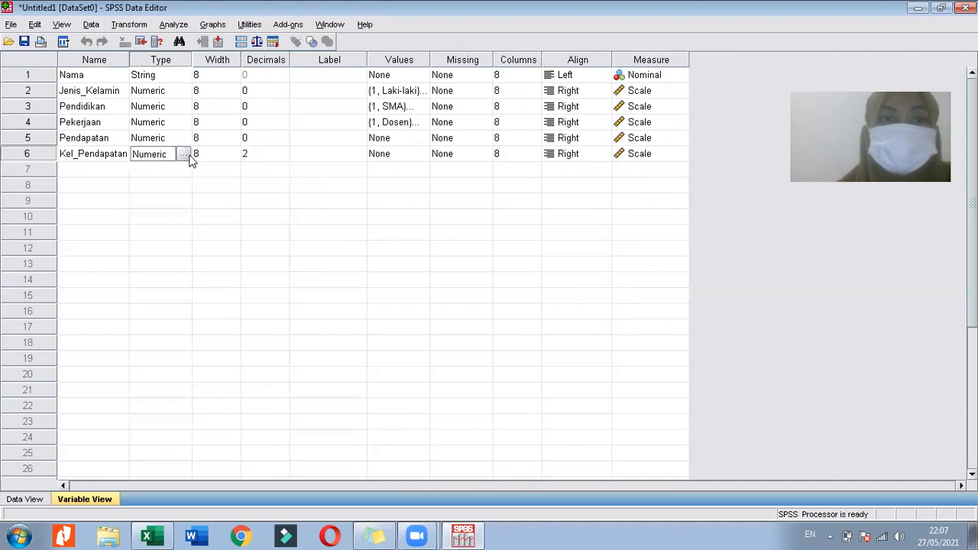
pyautogui.click(267, 158)
pyautogui.click(283, 157)
pyautogui.click(283, 156)
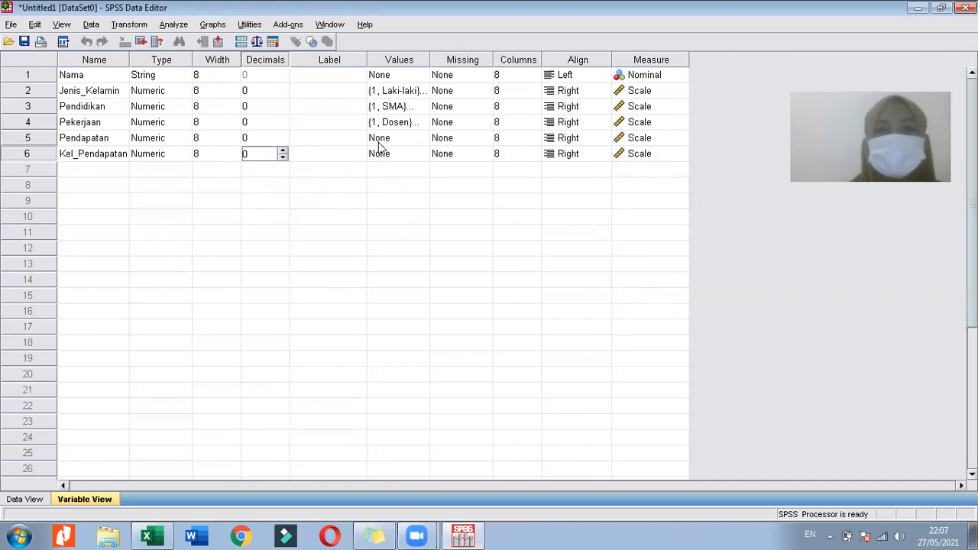
# Copy cells A2:E16, the Nama through Pendapatan records, from the DATA workbook in Excel and return to the empty SPSS data sheet
pyautogui.click(23, 499)
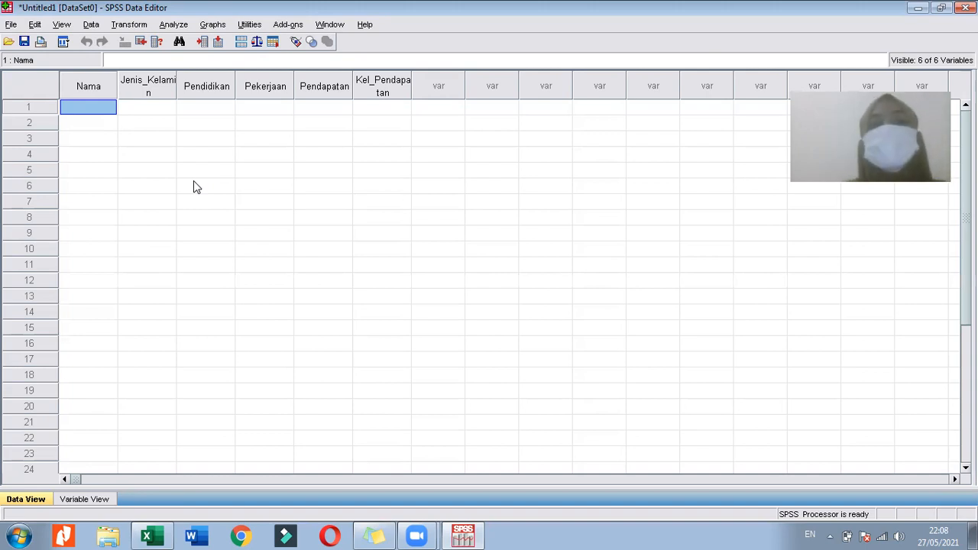
pyautogui.click(150, 533)
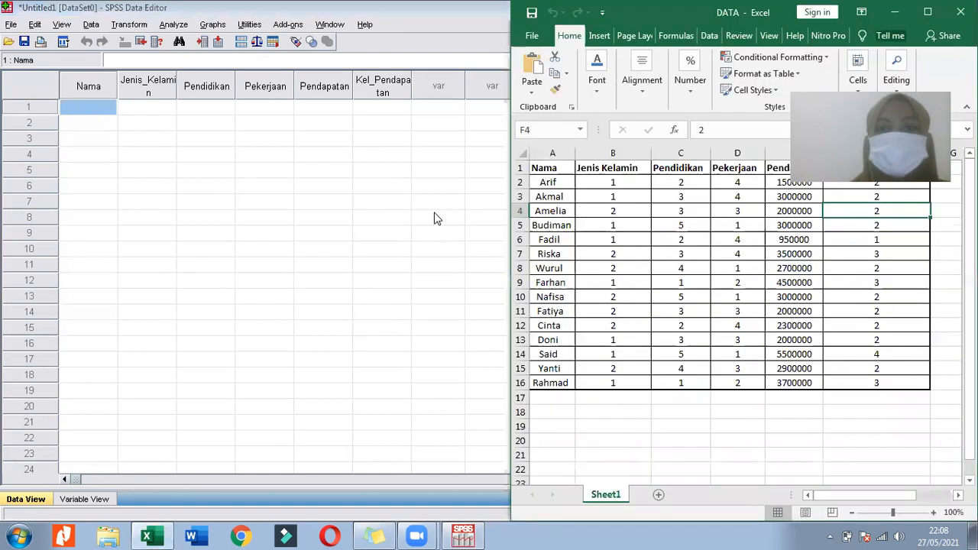
pyautogui.click(551, 183)
pyautogui.moveTo(550, 184); pyautogui.dragTo(798, 380)
pyautogui.rightClick(718, 282)
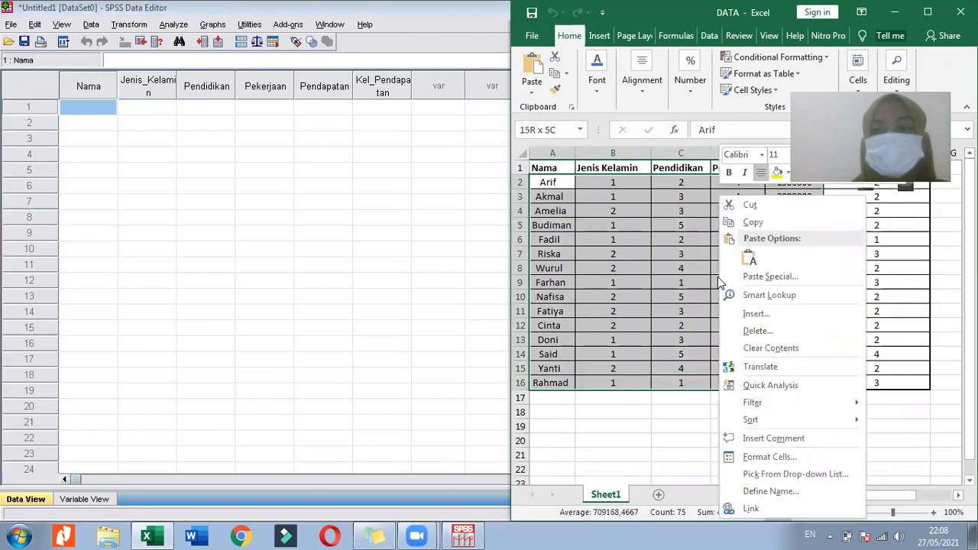
pyautogui.click(739, 223)
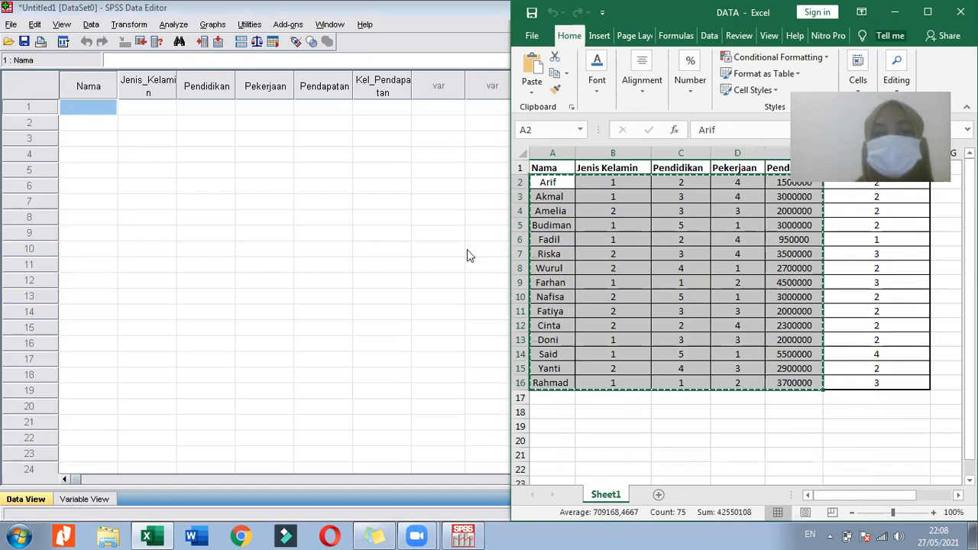
pyautogui.click(898, 13)
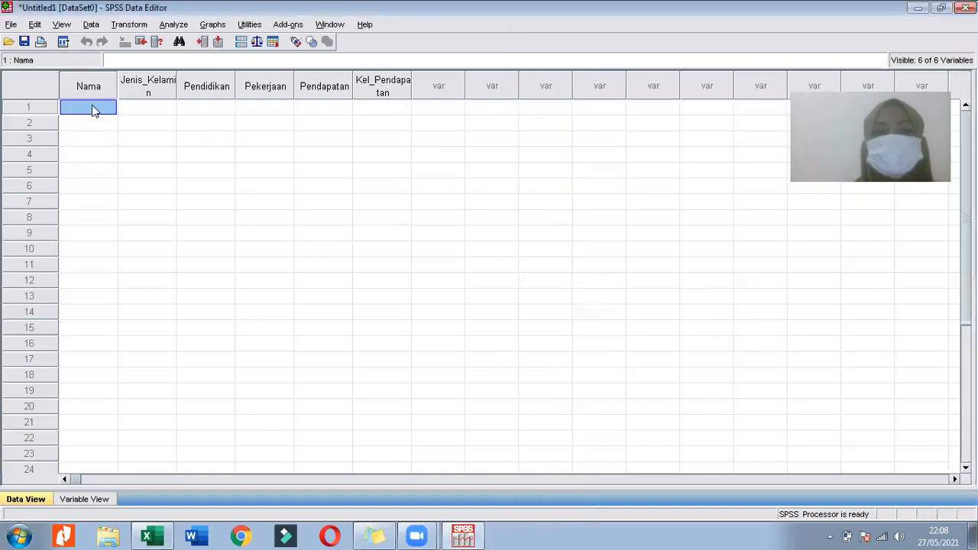
# Paste the copied records into the data sheet from row 1 of Nama and check them with value labels temporarily displayed
pyautogui.rightClick(92, 107)
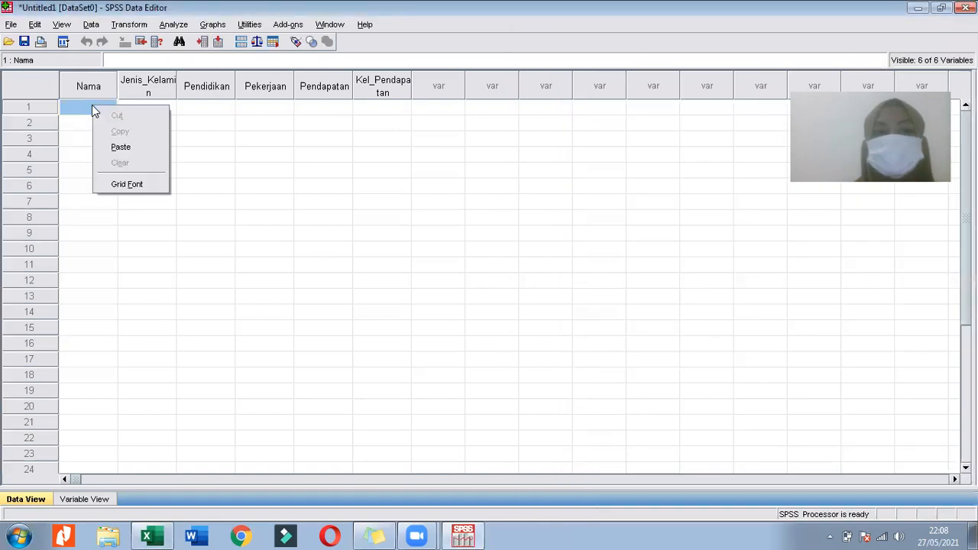
pyautogui.click(122, 146)
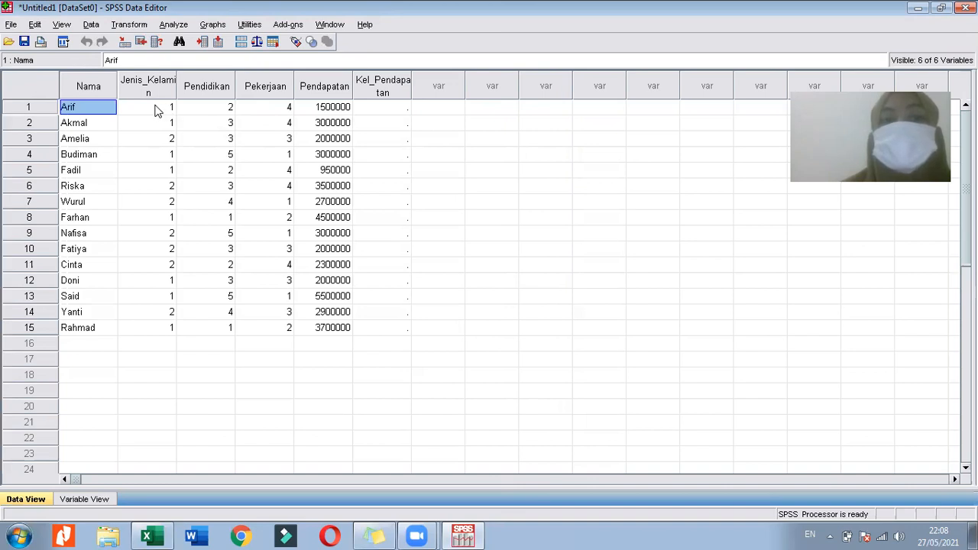
pyautogui.click(296, 42)
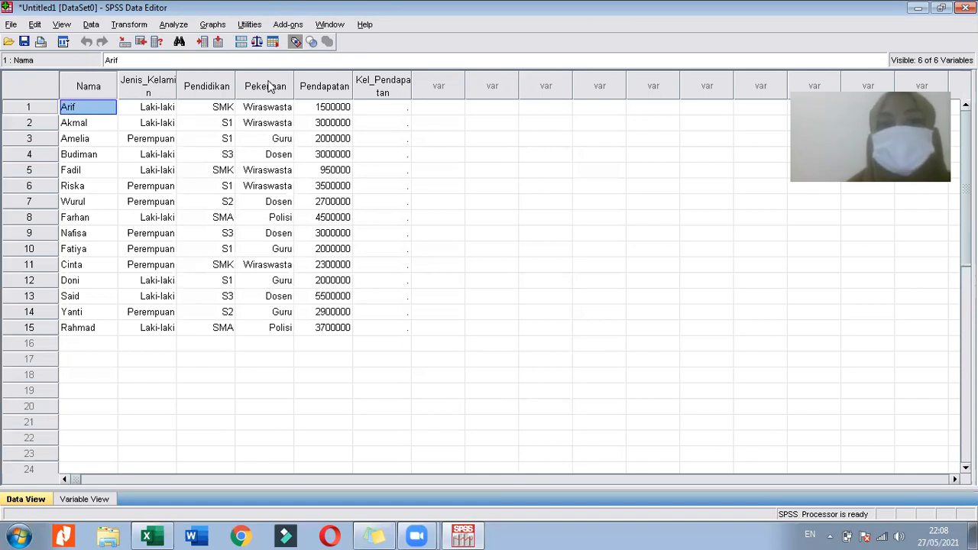
pyautogui.click(298, 43)
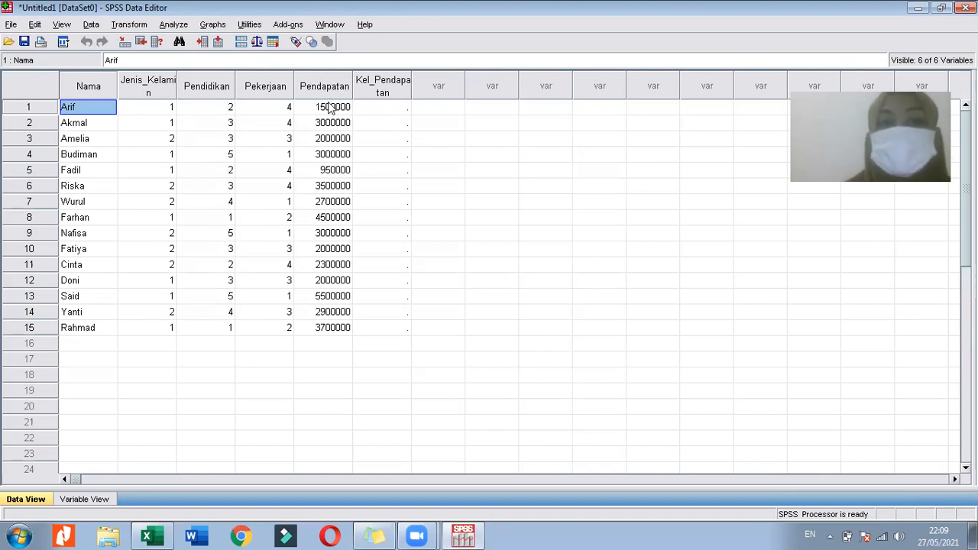
# Open the value labels of Kel_Pendapatan and add value 1 with the label <=1.000.000
pyautogui.click(78, 500)
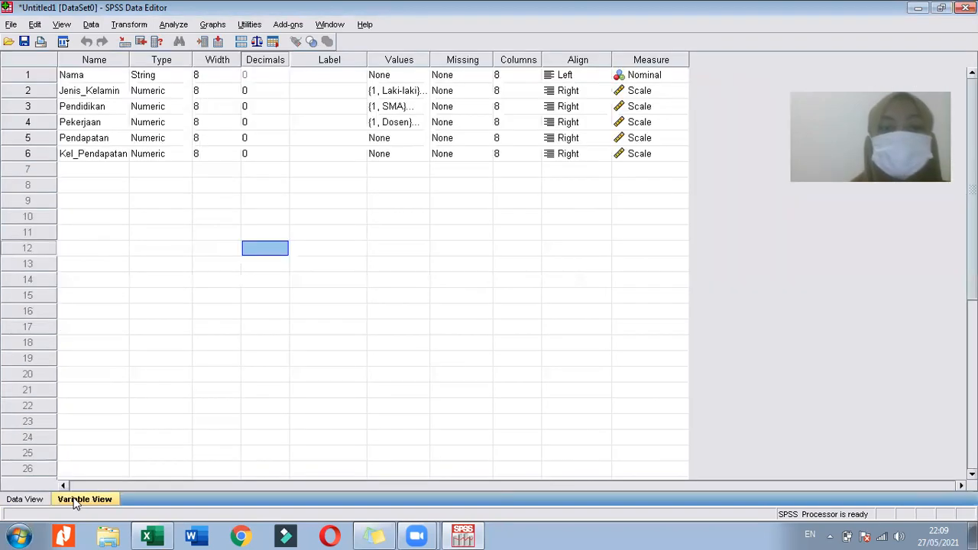
pyautogui.click(411, 153)
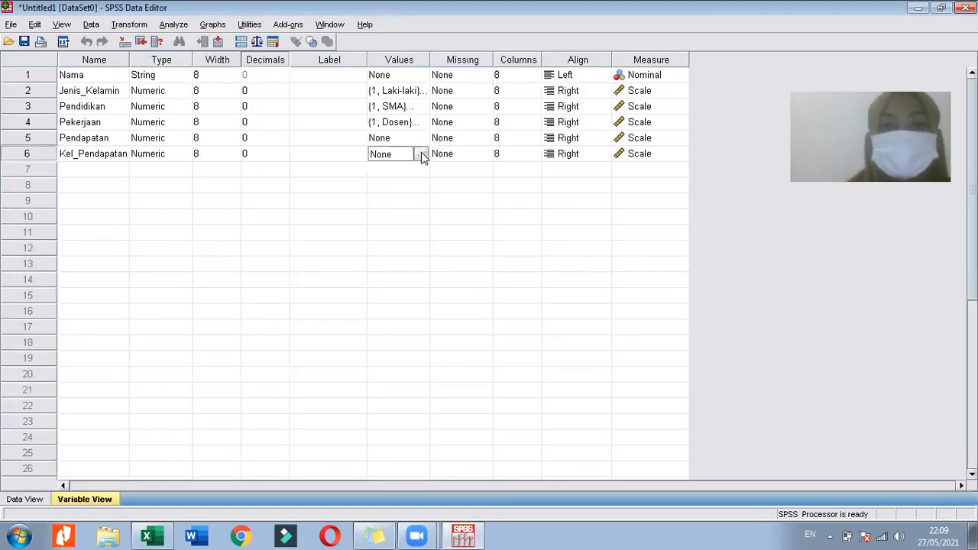
pyautogui.click(422, 152)
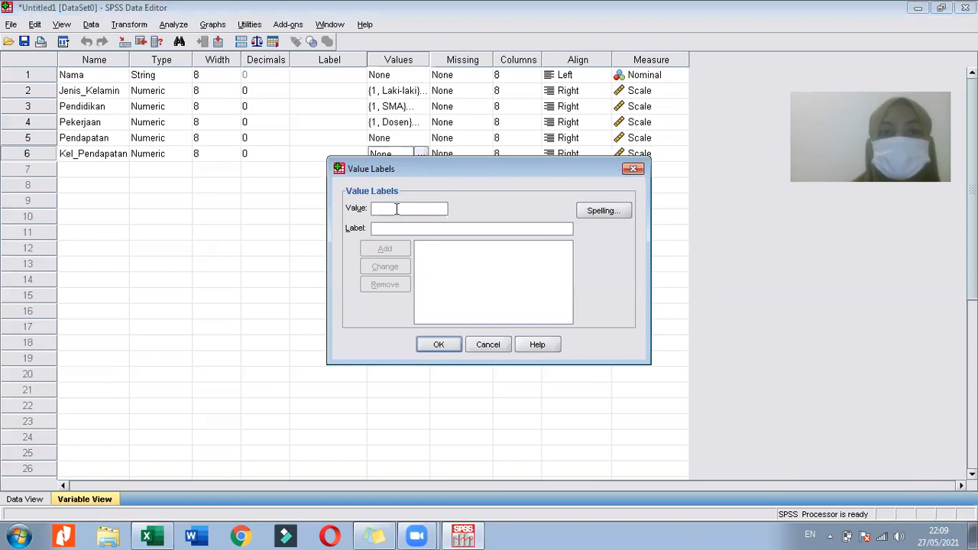
pyautogui.write('1')
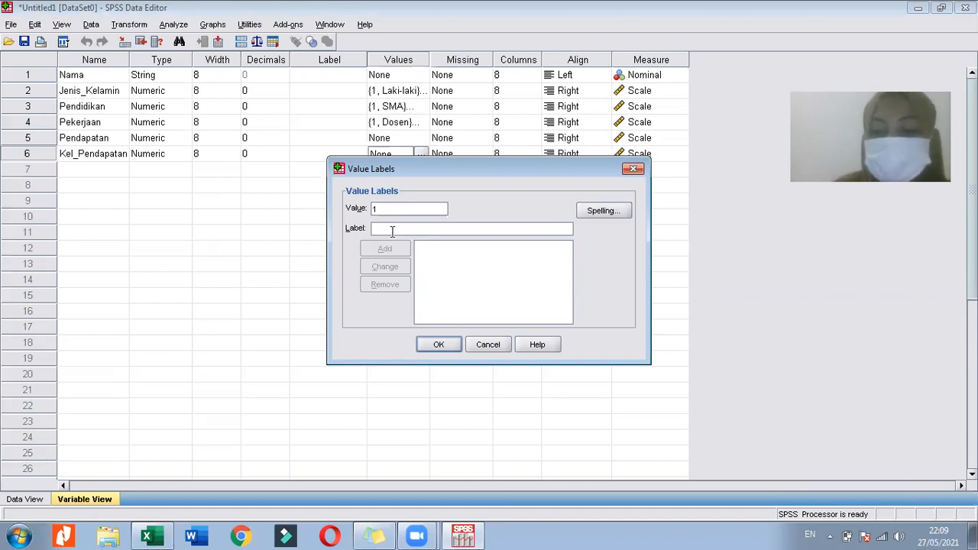
pyautogui.write('<=')
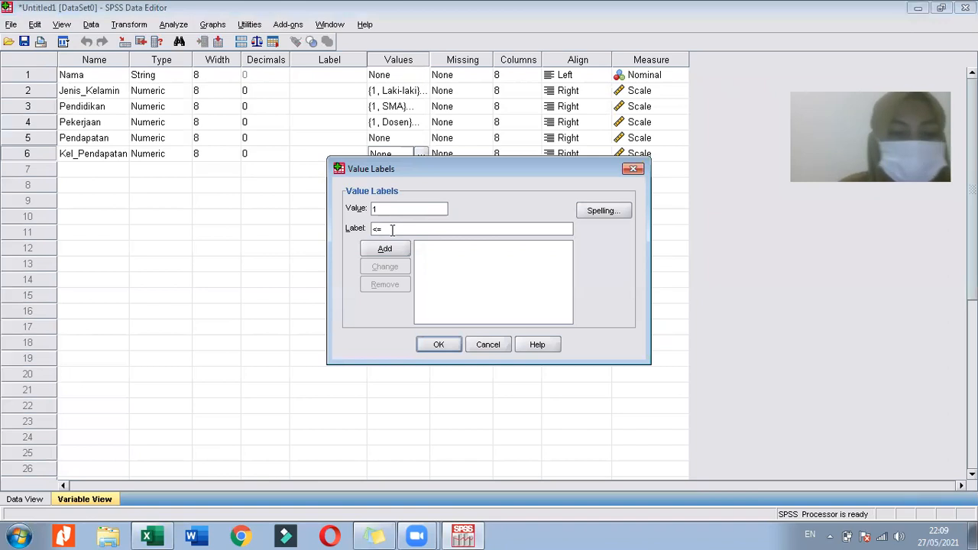
pyautogui.write('1')
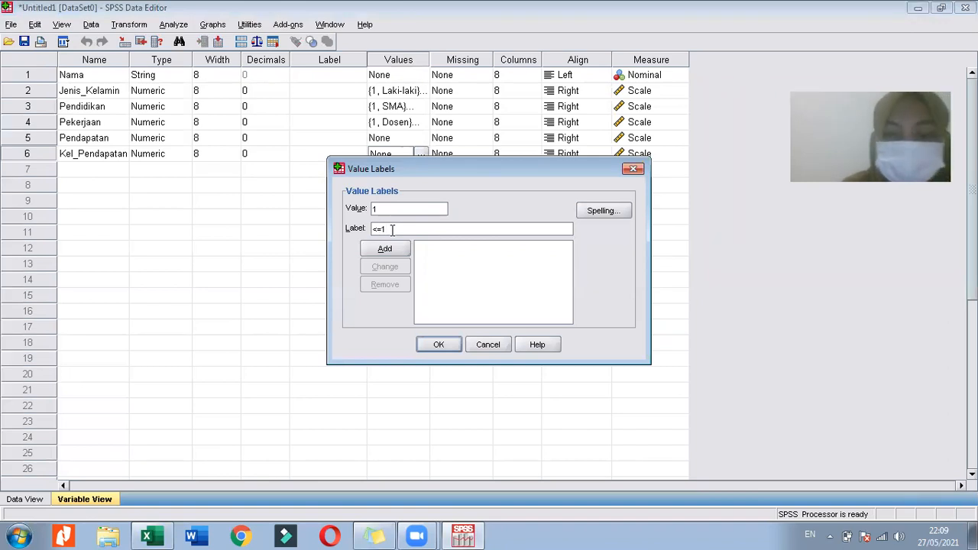
pyautogui.write('.000.000')
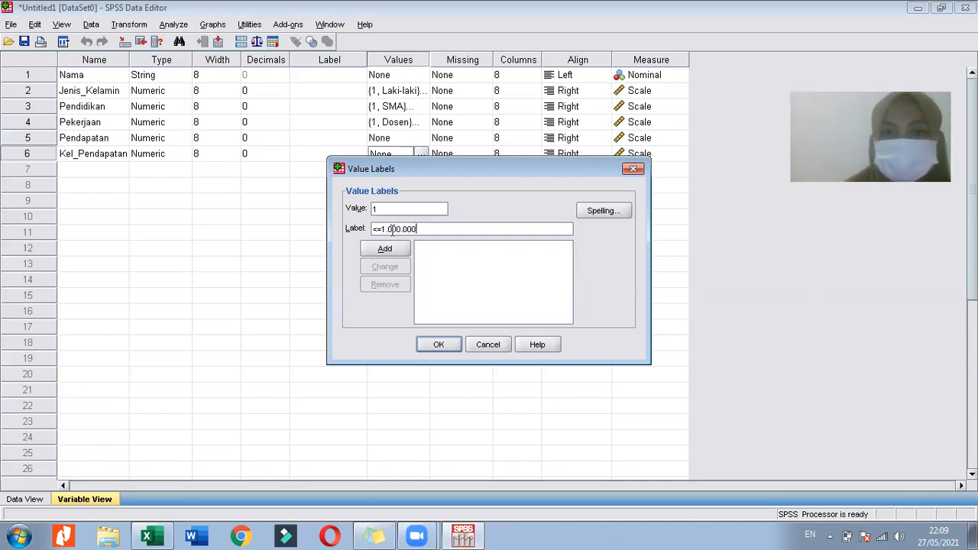
pyautogui.click(385, 250)
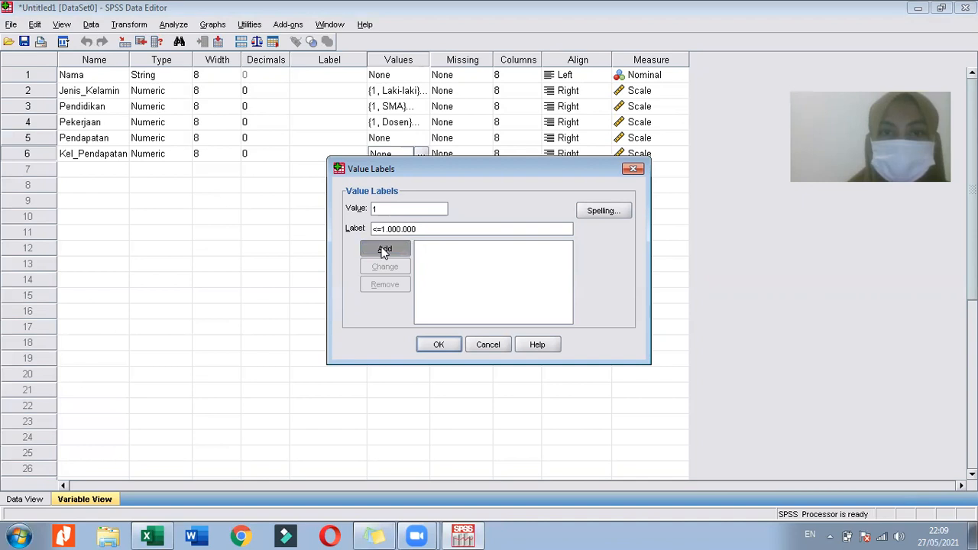
# Add value 2 with the label 1.100.000-3.000.000 to Kel_Pendapatan
pyautogui.write('2')
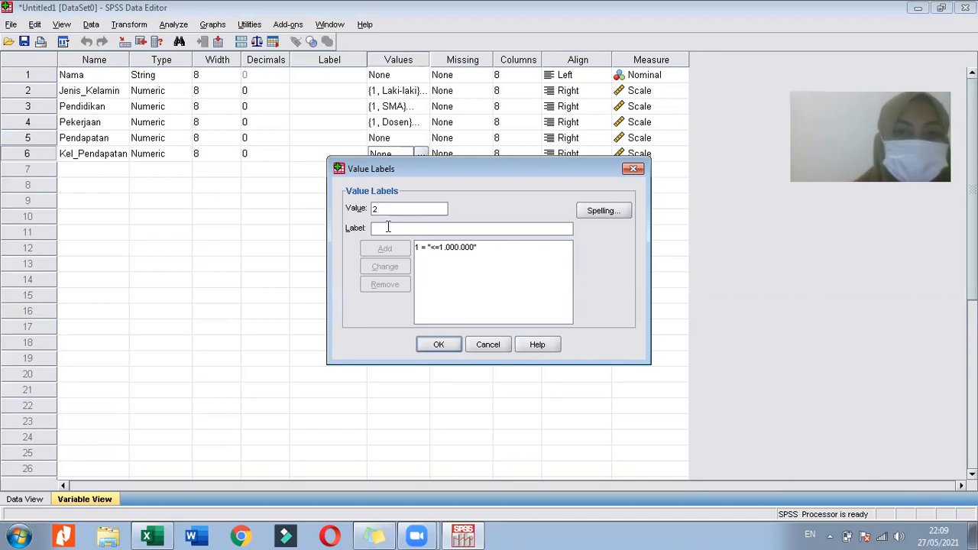
pyautogui.write('11')
pyautogui.press('BackSpace')
pyautogui.write(',')
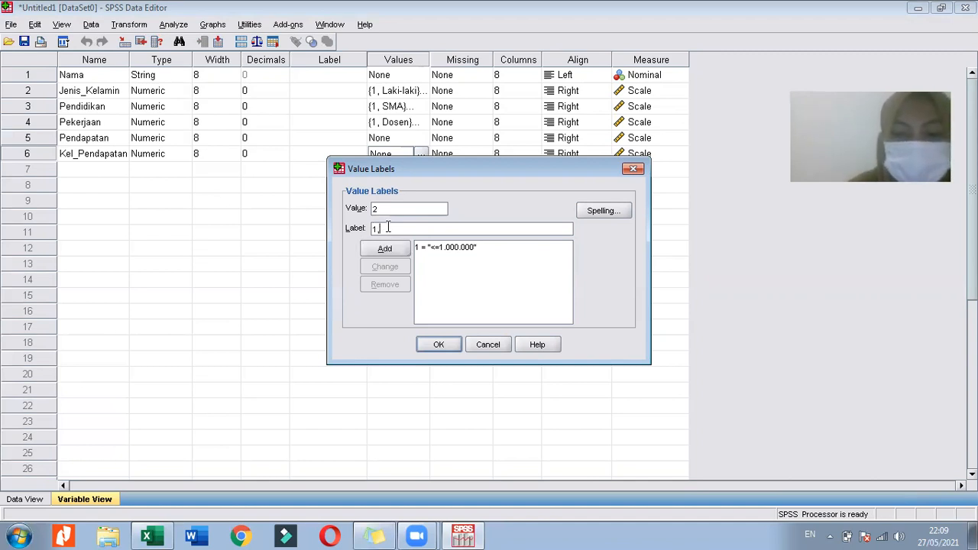
pyautogui.write('100.000-3.00')
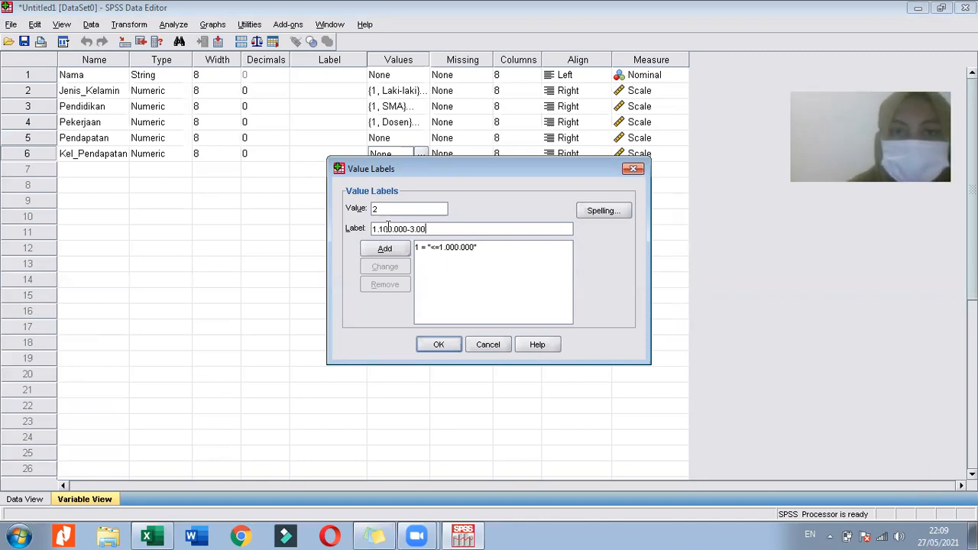
pyautogui.write('0.000')
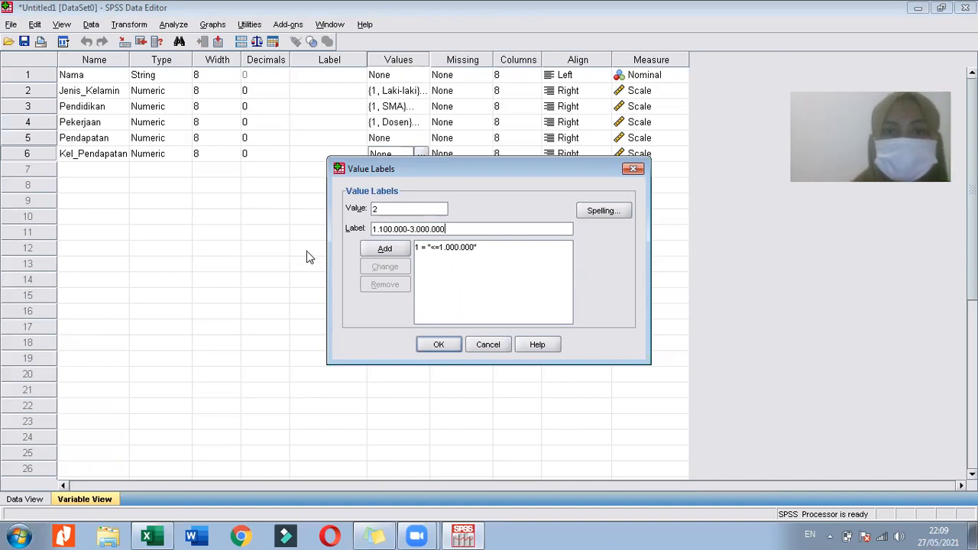
pyautogui.click(367, 247)
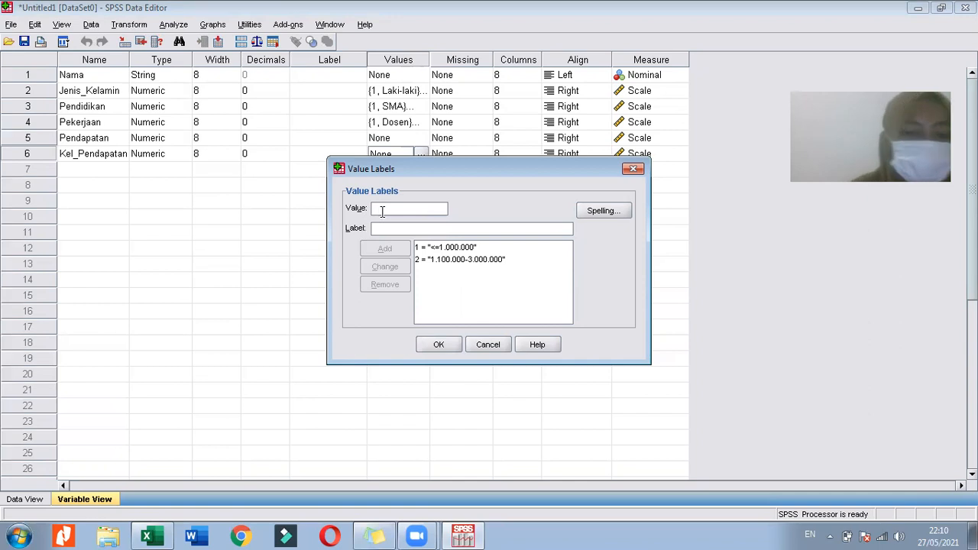
# Add value 3 with the label 3.100.000-4.500.000 to Kel_Pendapatan
pyautogui.write('3')
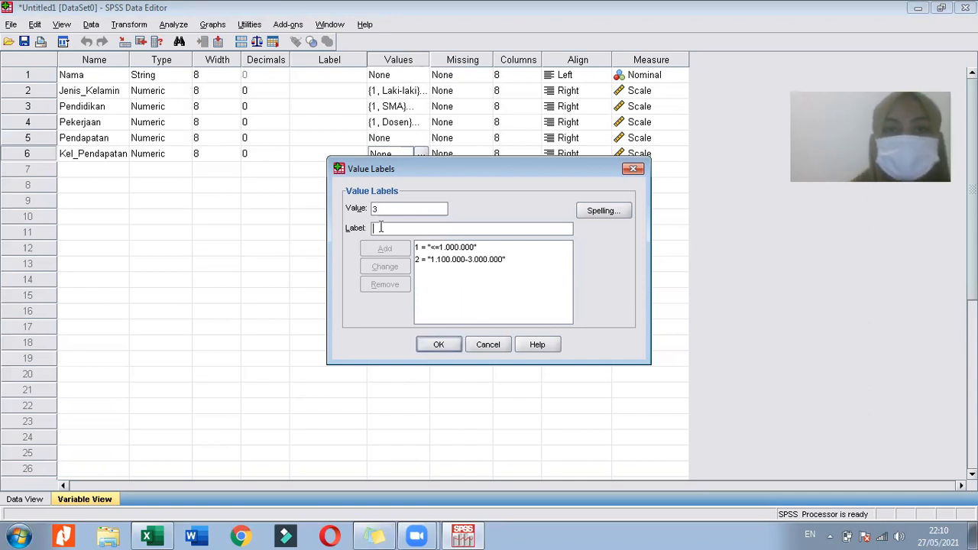
pyautogui.click(380, 227)
pyautogui.write('3.100.000')
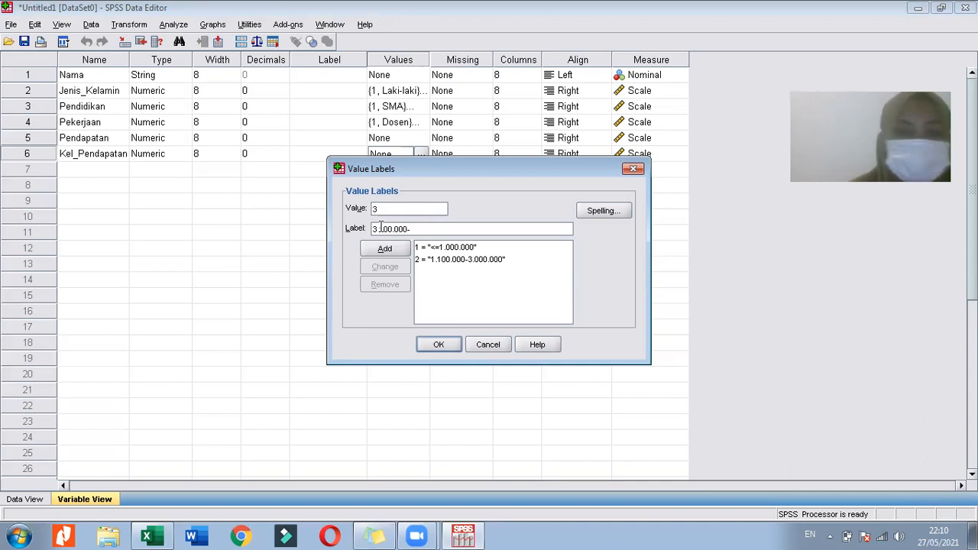
pyautogui.write('-4.50')
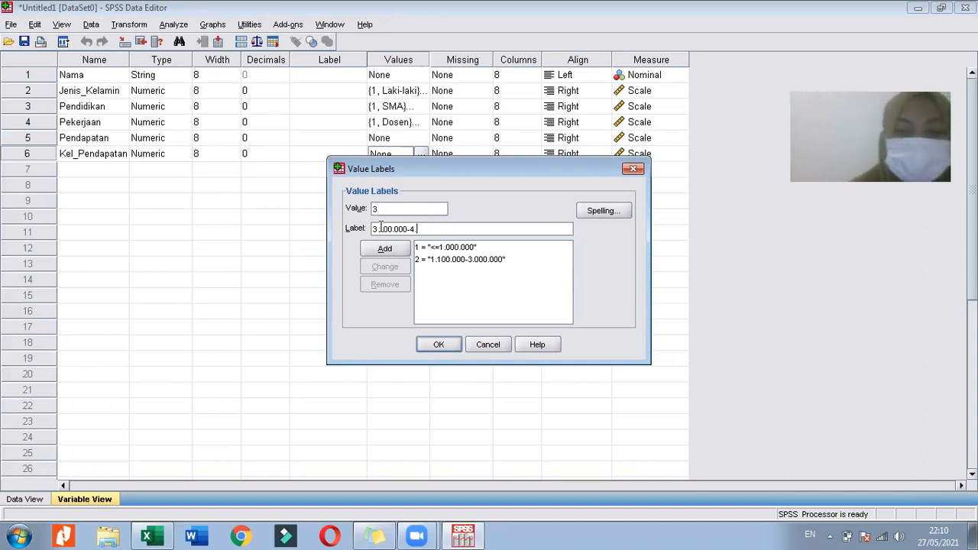
pyautogui.write('0.000')
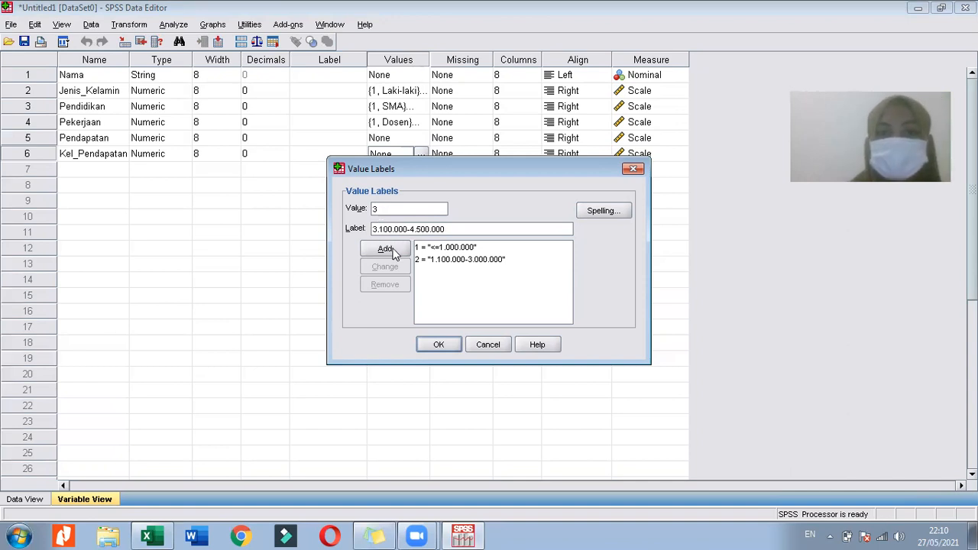
pyautogui.click(393, 251)
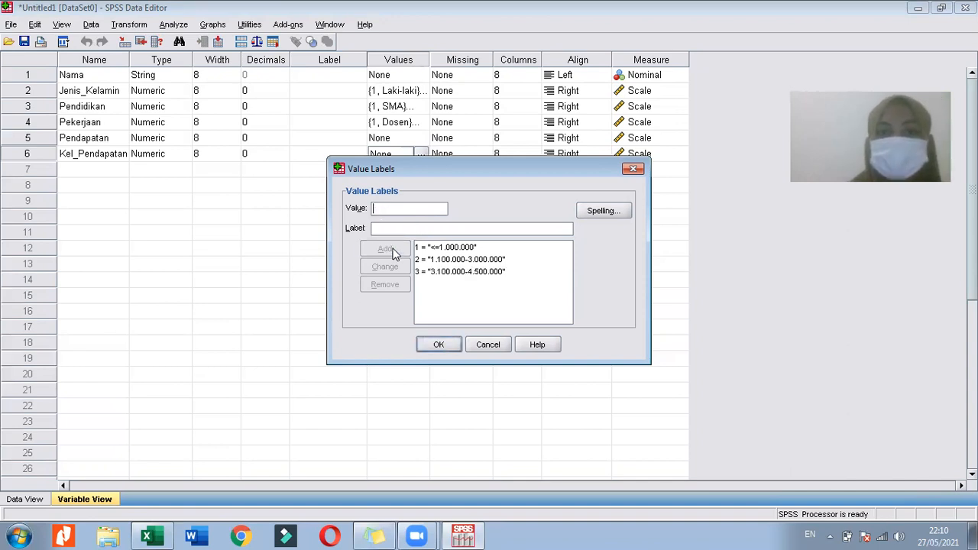
# Add value 4 with the label >=4.600.000 to Kel_Pendapatan and accept its value labels
pyautogui.click(382, 207)
pyautogui.write('4')
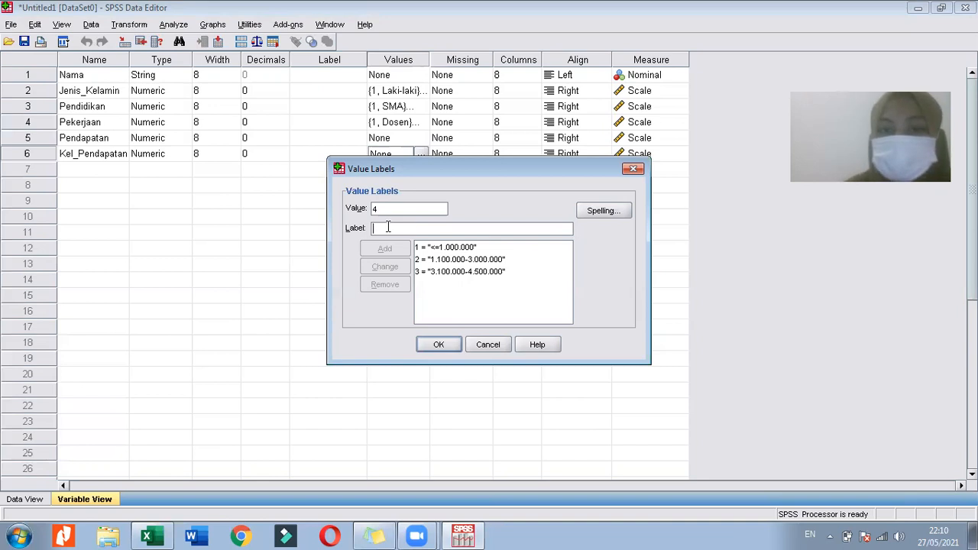
pyautogui.click(388, 228)
pyautogui.write('>')
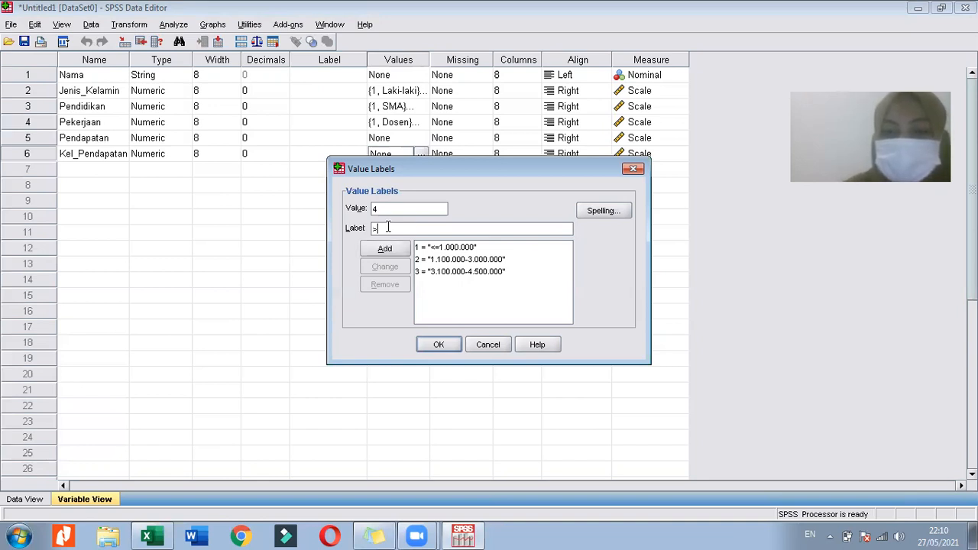
pyautogui.write('=')
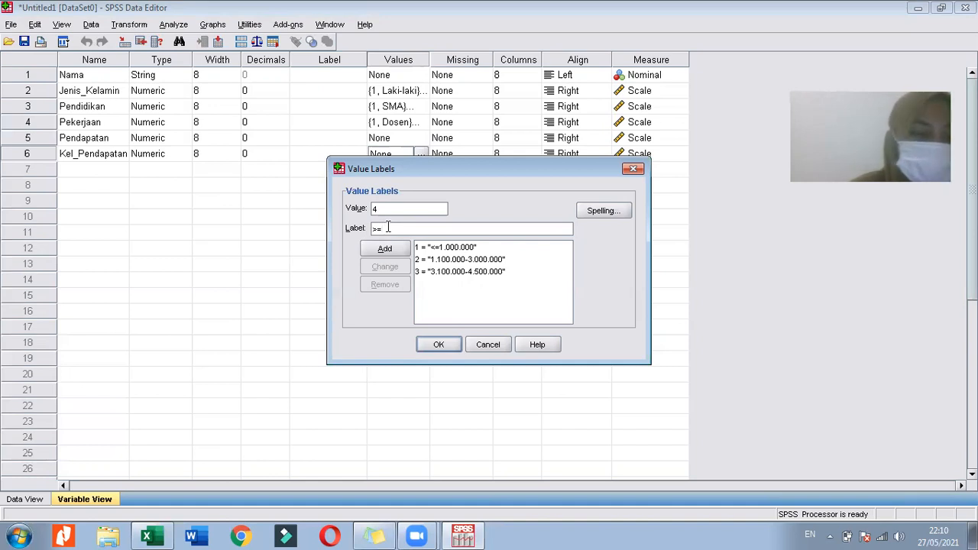
pyautogui.write(' 4.500.000')
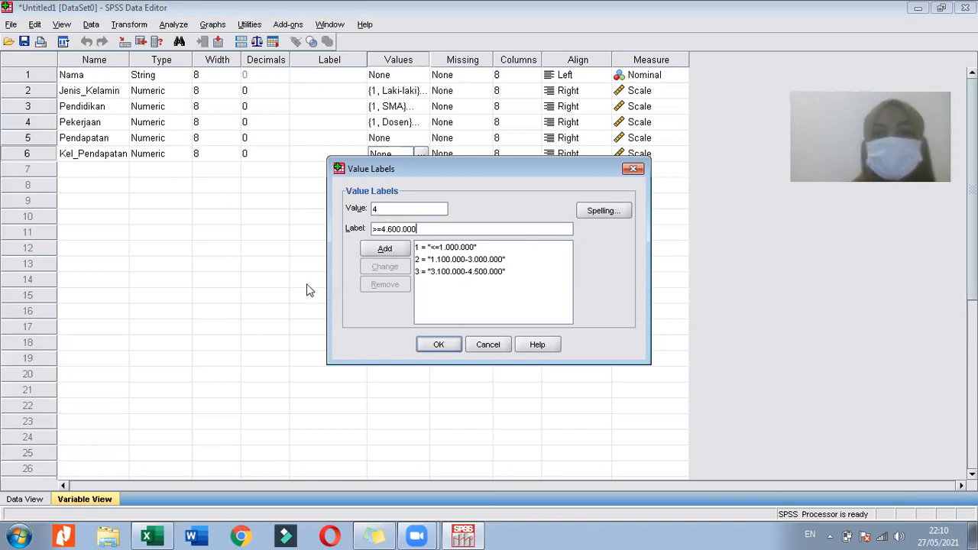
pyautogui.click(378, 250)
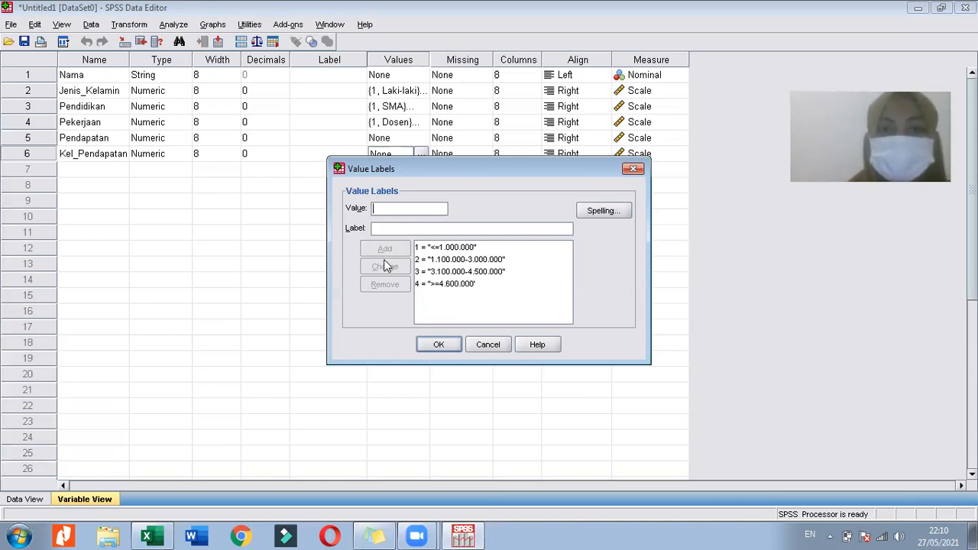
pyautogui.click(445, 337)
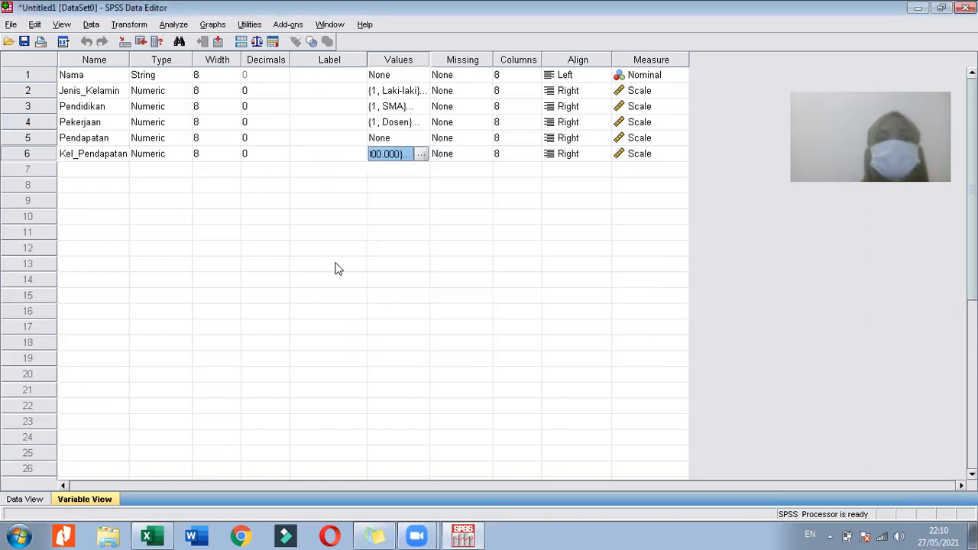
# Copy the Kelompok Pendapatan values F2:F16 from the DATA workbook in Excel and paste them into Kel_Pendapatan from row 1 in SPSS
pyautogui.click(21, 501)
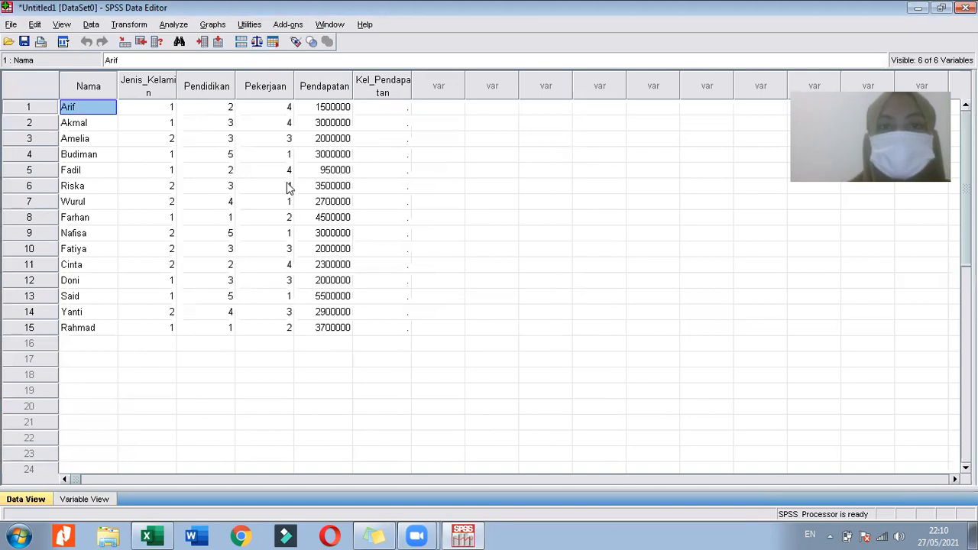
pyautogui.click(371, 113)
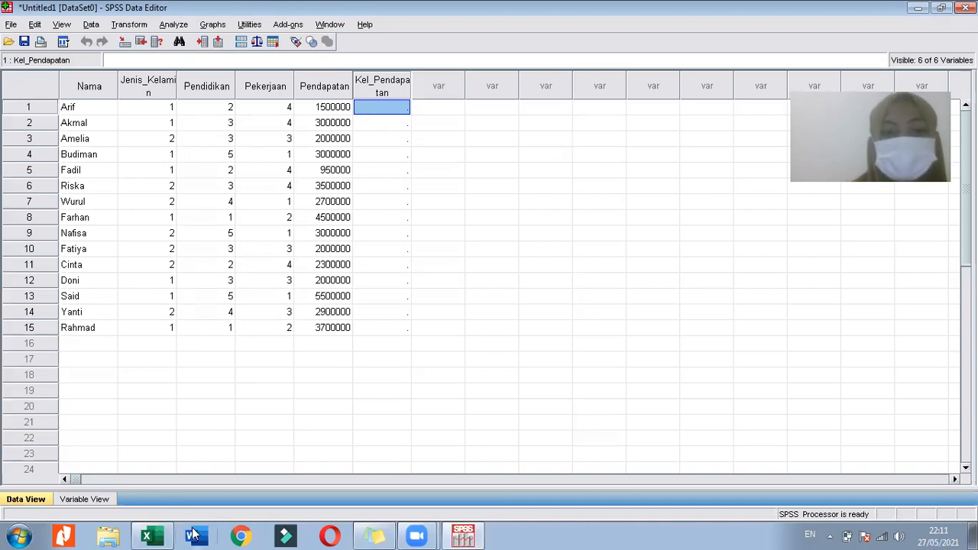
pyautogui.click(148, 536)
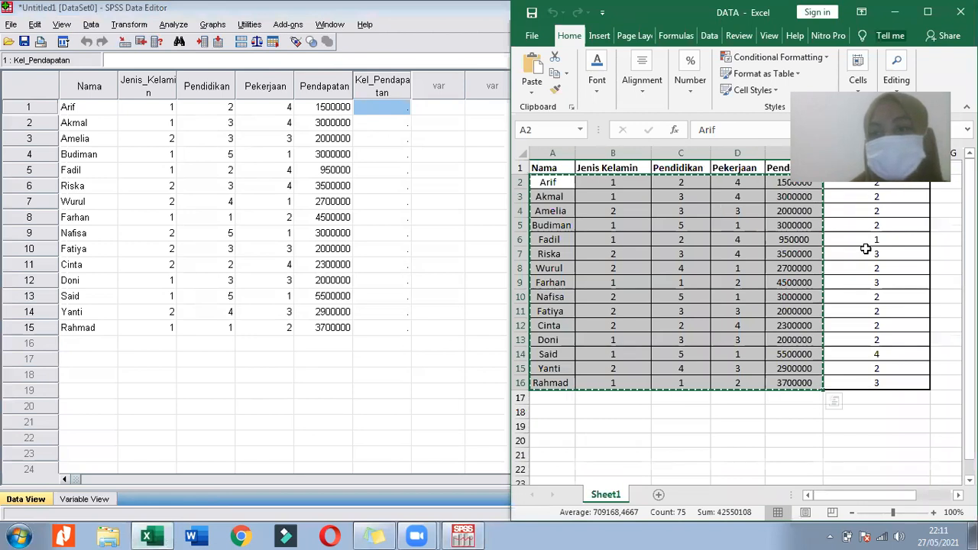
pyautogui.click(835, 182)
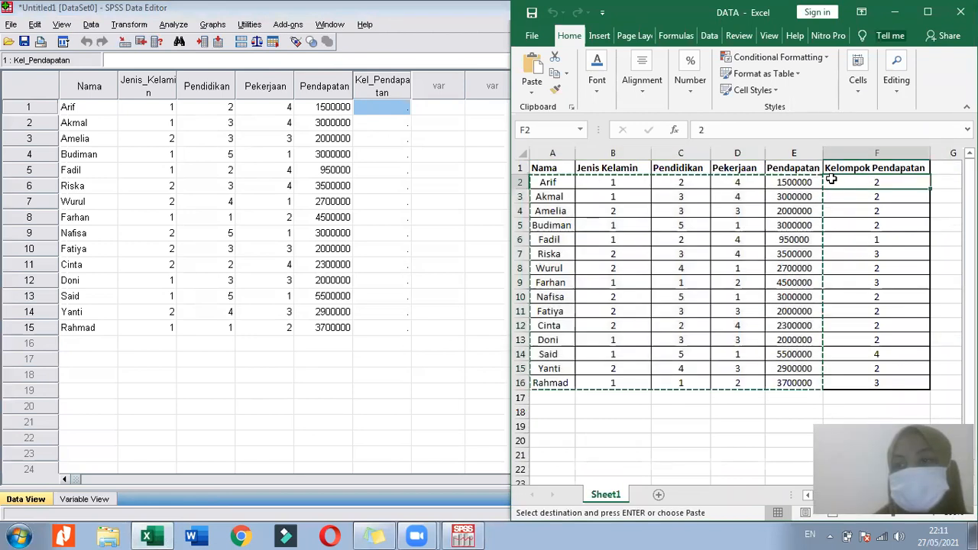
pyautogui.moveTo(835, 182); pyautogui.dragTo(910, 382)
pyautogui.hotkey('ctrl', 'c')
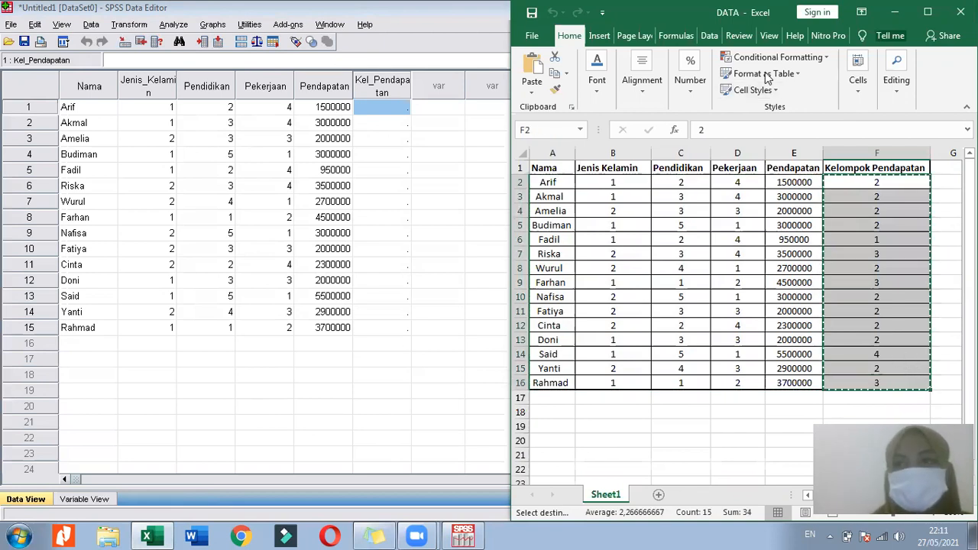
pyautogui.click(893, 12)
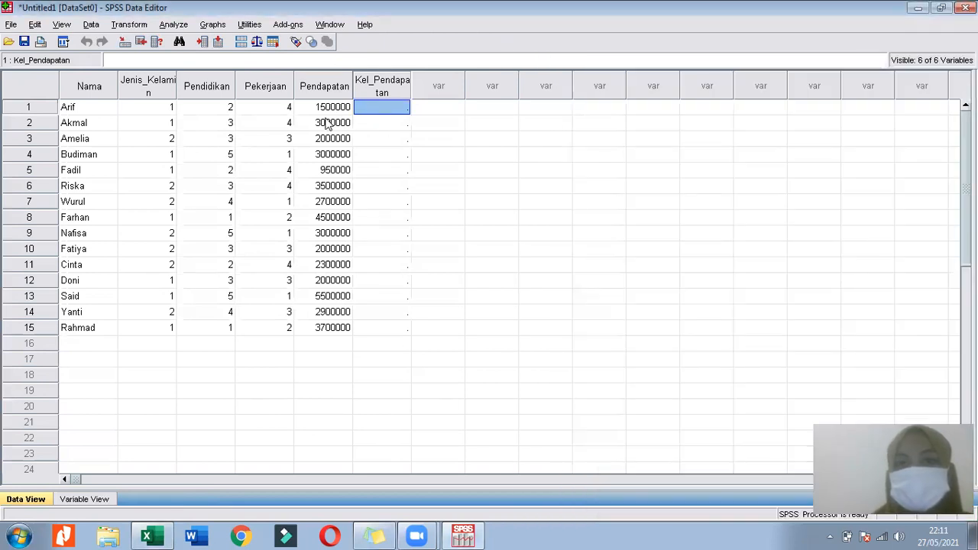
pyautogui.hotkey('ctrl', 'v')
pyautogui.click(395, 112)
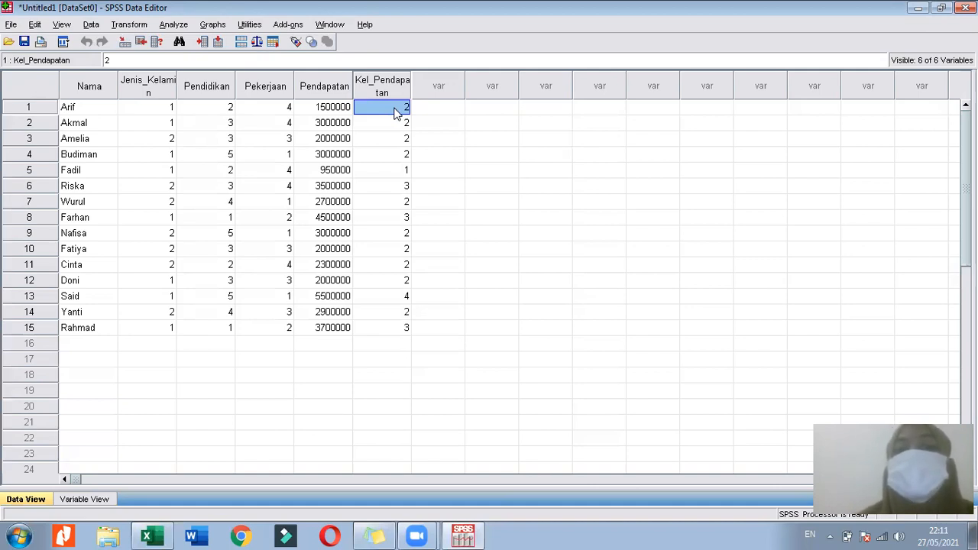
# Display the value labels in place of the codes in the data sheet and switch back to the numeric codes
pyautogui.click(296, 43)
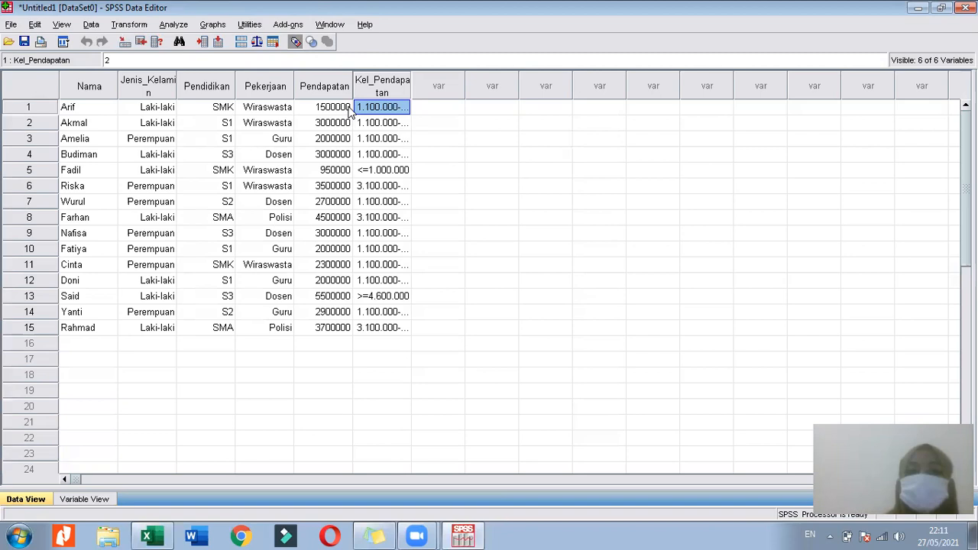
pyautogui.click(298, 43)
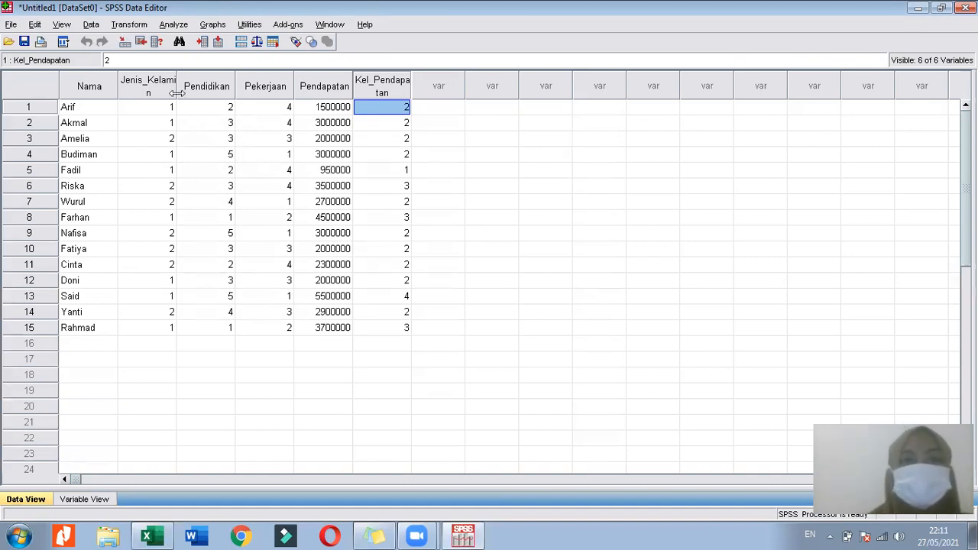
# Start a Frequencies analysis and add Jenis_Kelamin and Pendidikan to its variables
pyautogui.click(183, 25)
pyautogui.moveTo(196, 65)
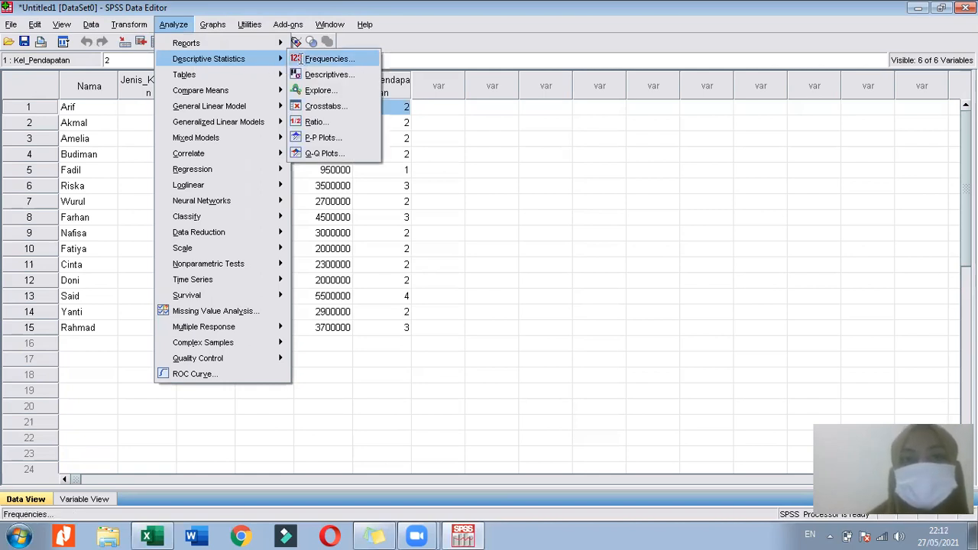
pyautogui.click(302, 58)
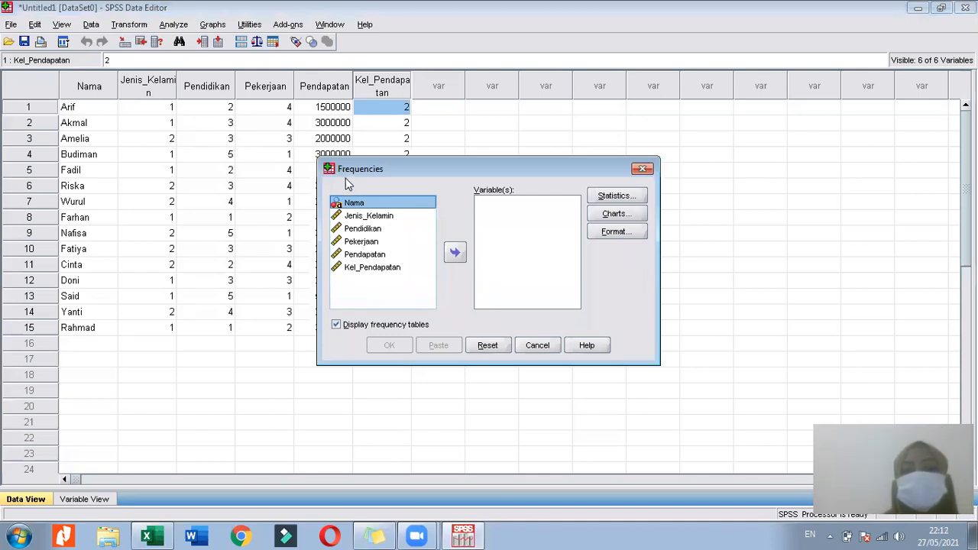
pyautogui.click(363, 217)
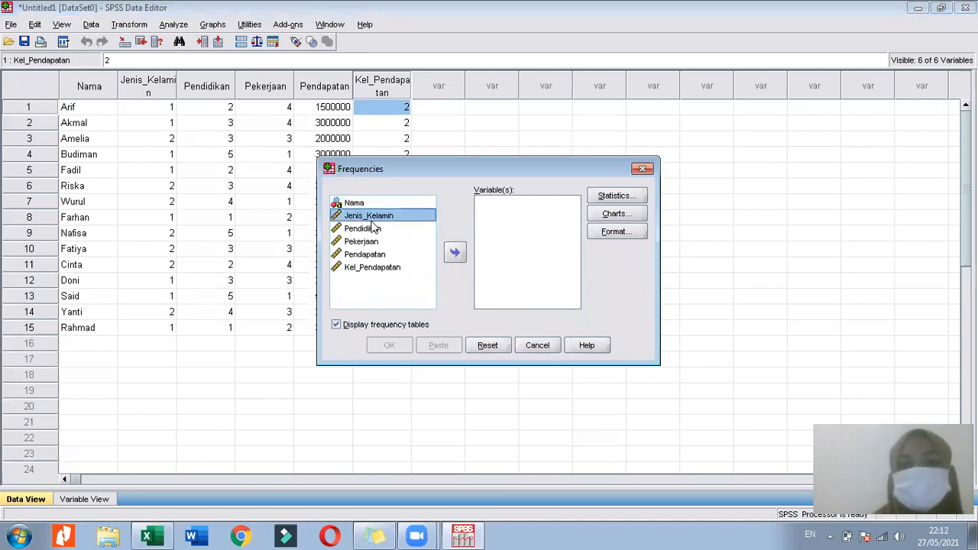
pyautogui.click(453, 253)
pyautogui.click(383, 218)
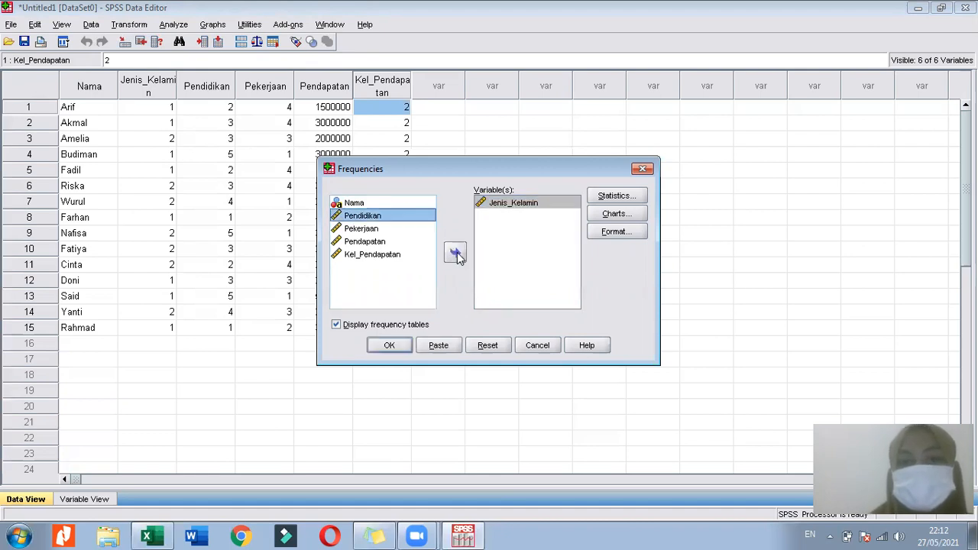
pyautogui.click(455, 254)
# Add Pekerjaan, Pendapatan and Kel_Pendapatan to the Frequencies variables and run the analysis
pyautogui.click(378, 217)
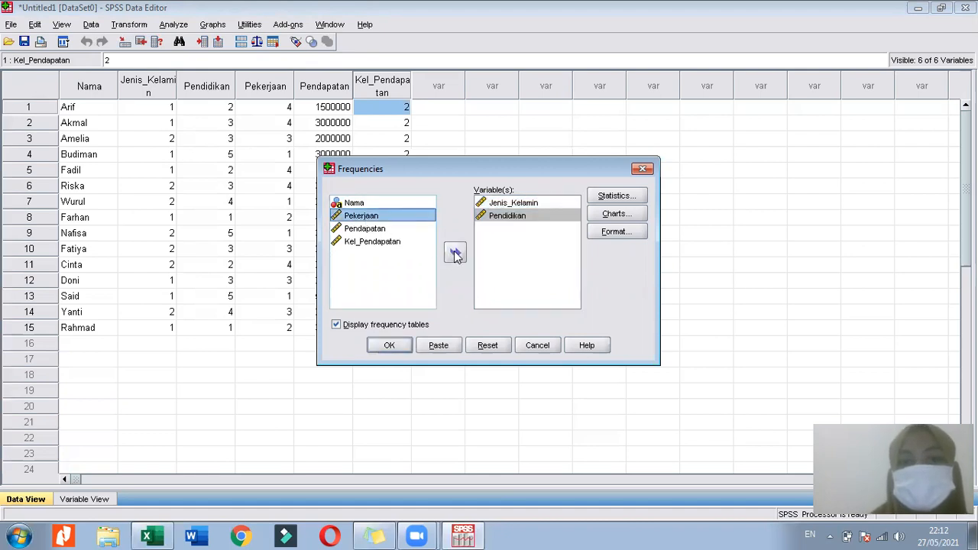
pyautogui.click(455, 253)
pyautogui.click(378, 218)
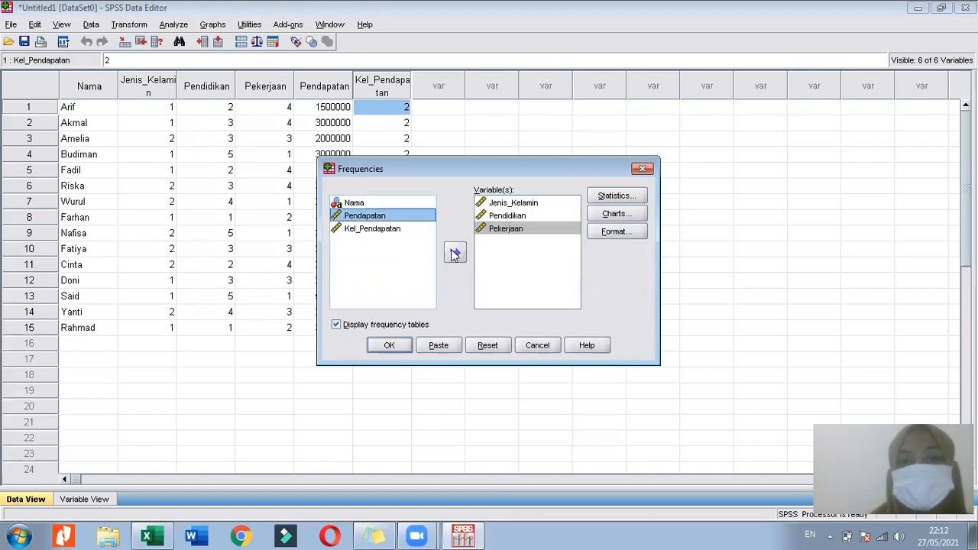
pyautogui.click(455, 253)
pyautogui.click(408, 218)
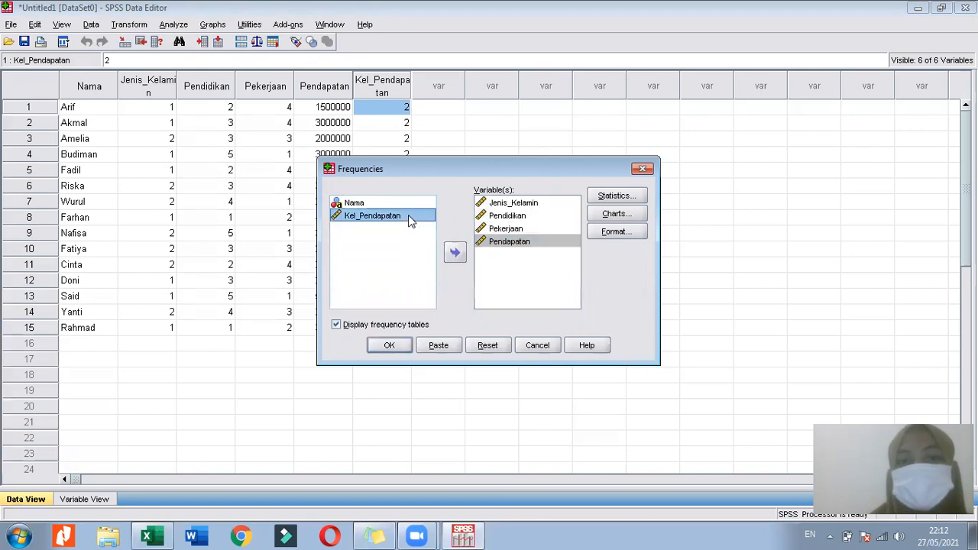
pyautogui.click(454, 253)
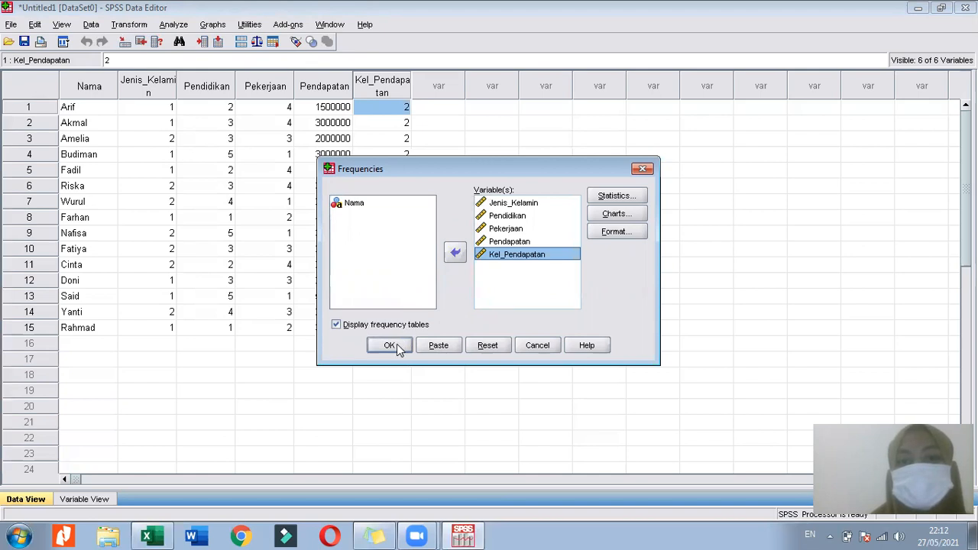
pyautogui.click(390, 345)
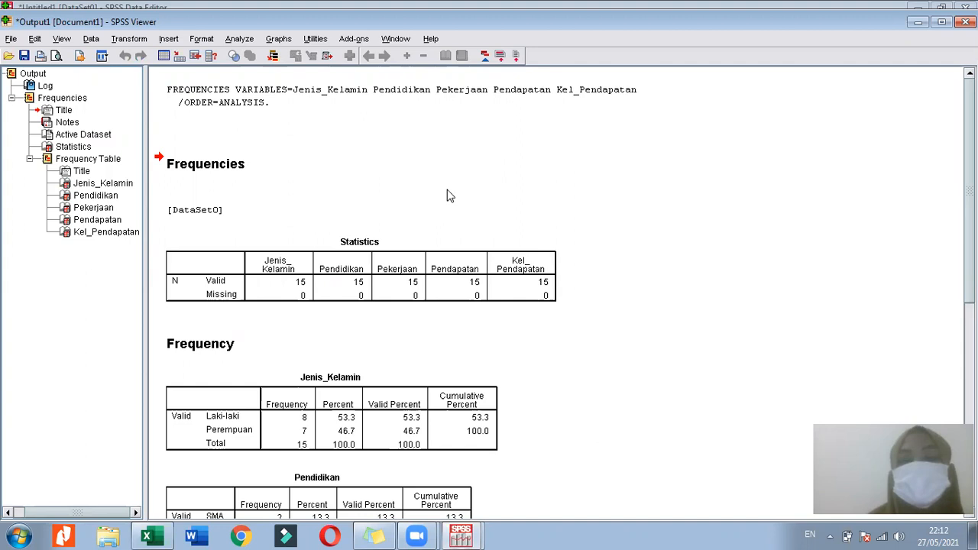
# Look over the Frequencies output, check the respondent rows in the Data Editor and return to the output
pyautogui.scroll(-3, 360, 164)
pyautogui.scroll(3, 360, 164)
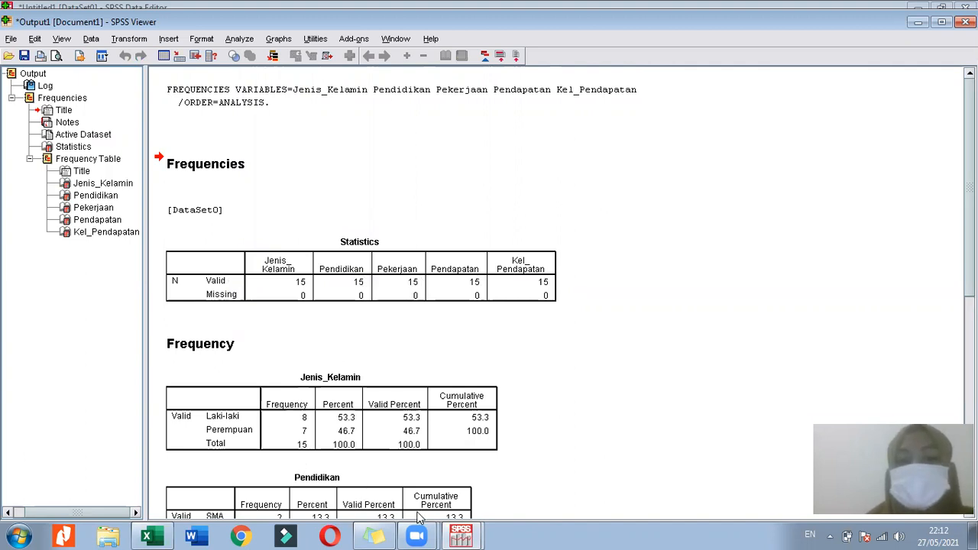
pyautogui.click(462, 535)
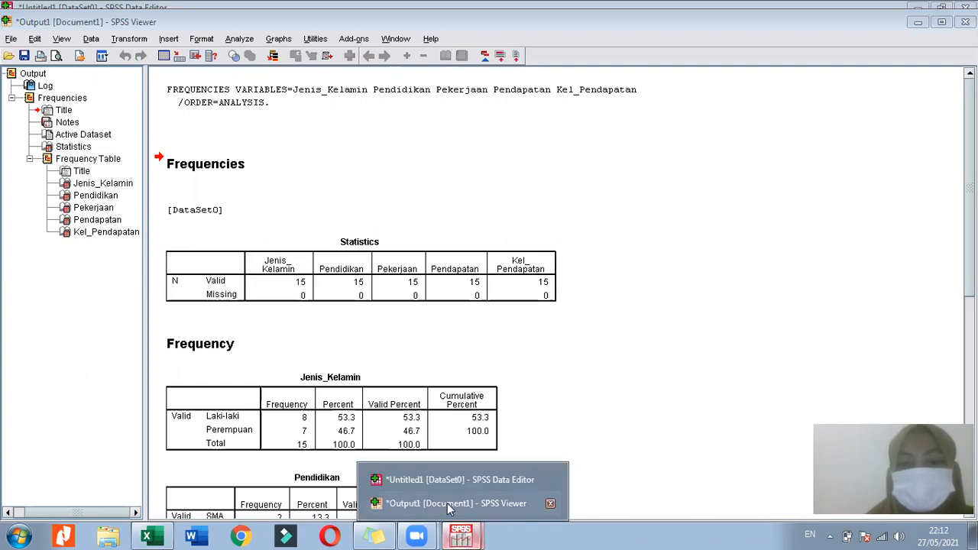
pyautogui.click(431, 479)
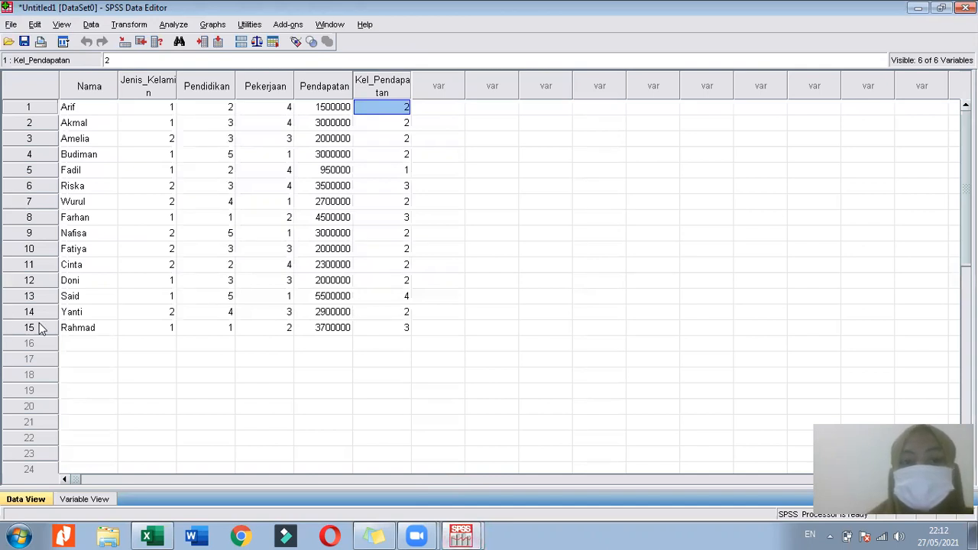
pyautogui.click(464, 535)
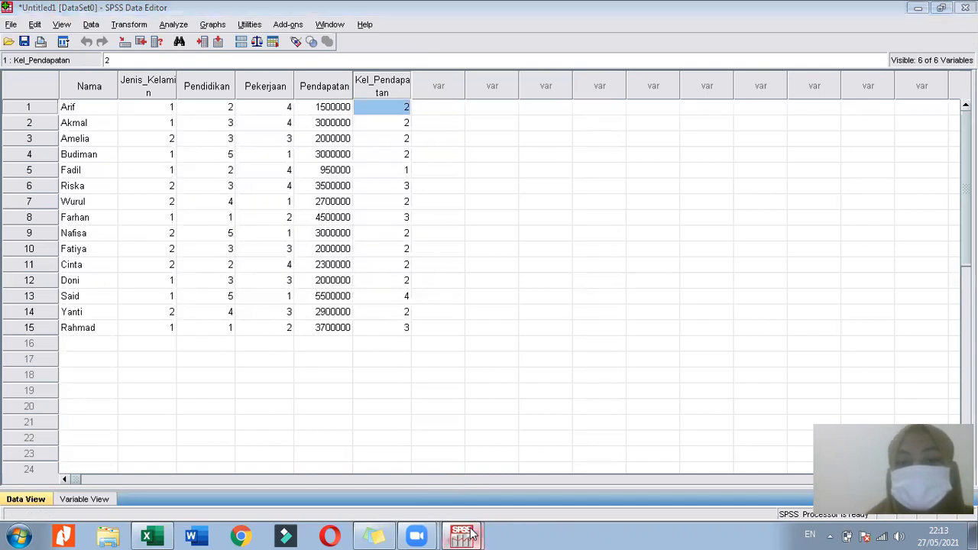
pyautogui.click(459, 503)
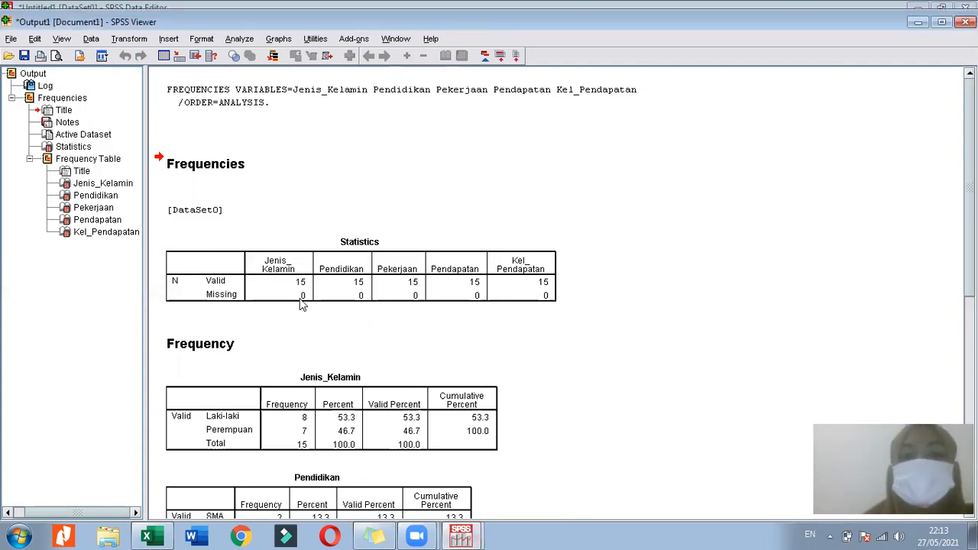
# Examine the Statistics table and the frequency tables from Jenis_Kelamin through Kel_Pendapatan in the output
pyautogui.scroll(-2, 246, 349)
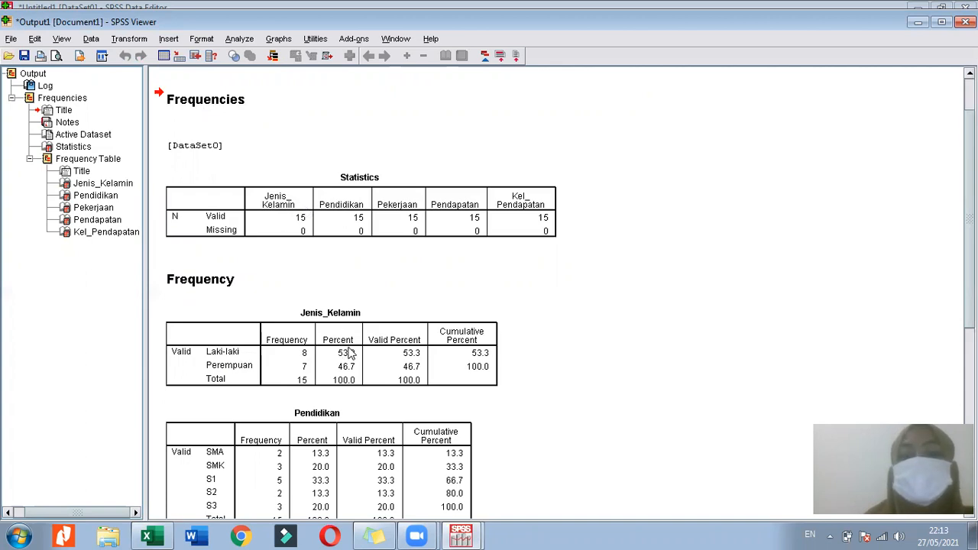
pyautogui.scroll(-2, 348, 350)
pyautogui.scroll(-4, 355, 310)
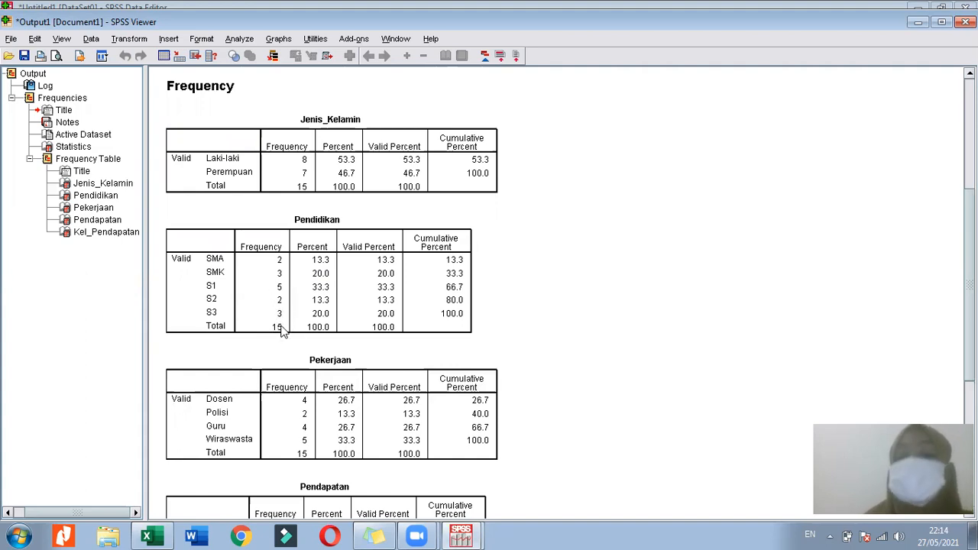
pyautogui.scroll(-2, 298, 354)
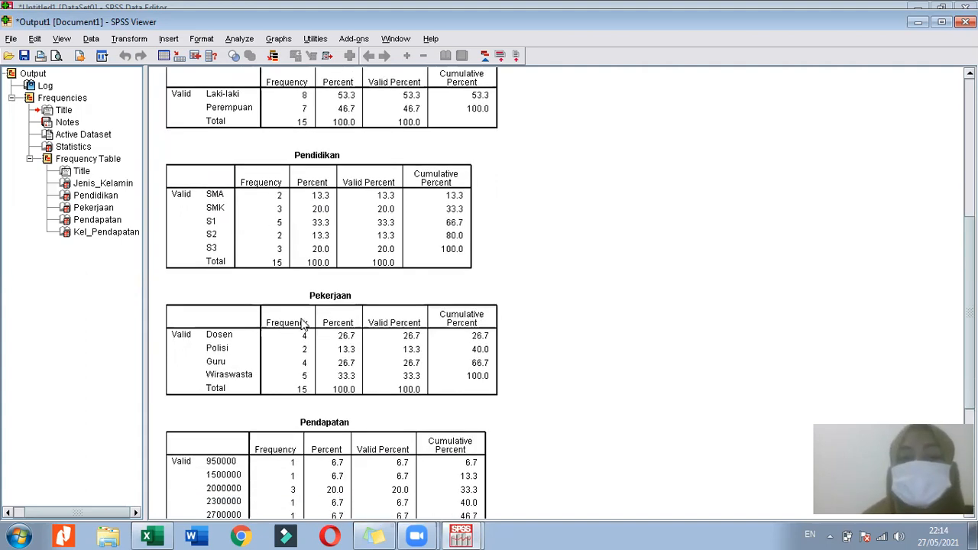
pyautogui.scroll(-4, 340, 313)
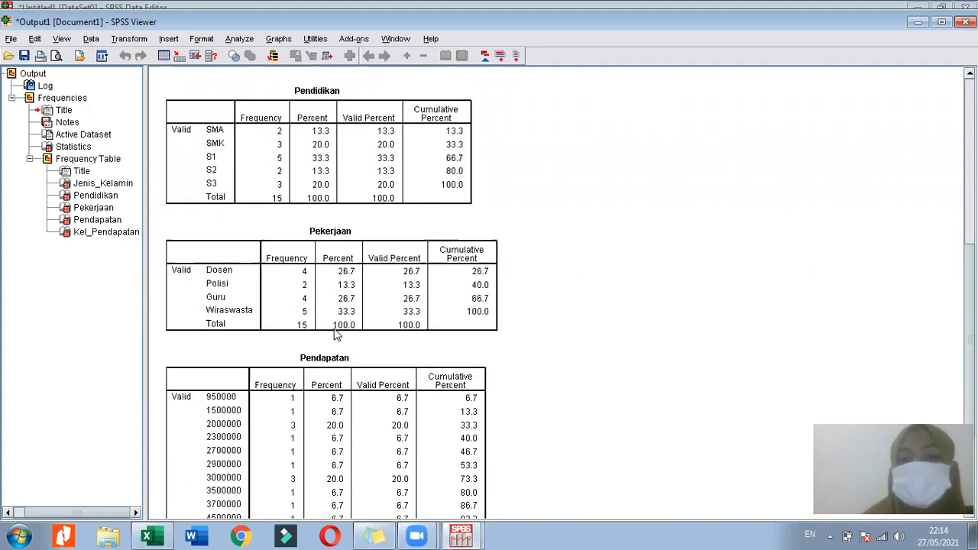
pyautogui.scroll(-4, 324, 321)
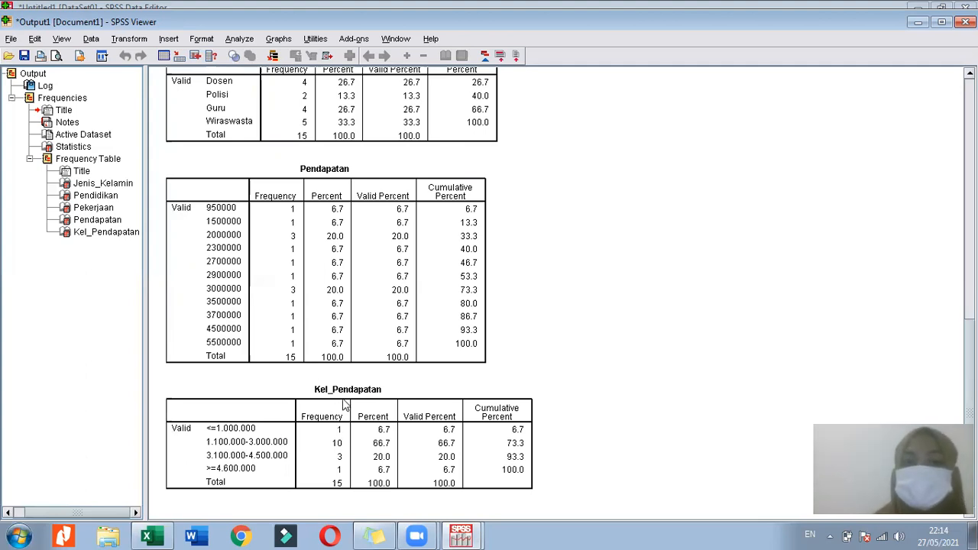
pyautogui.scroll(5, 348, 413)
pyautogui.scroll(8, 354, 405)
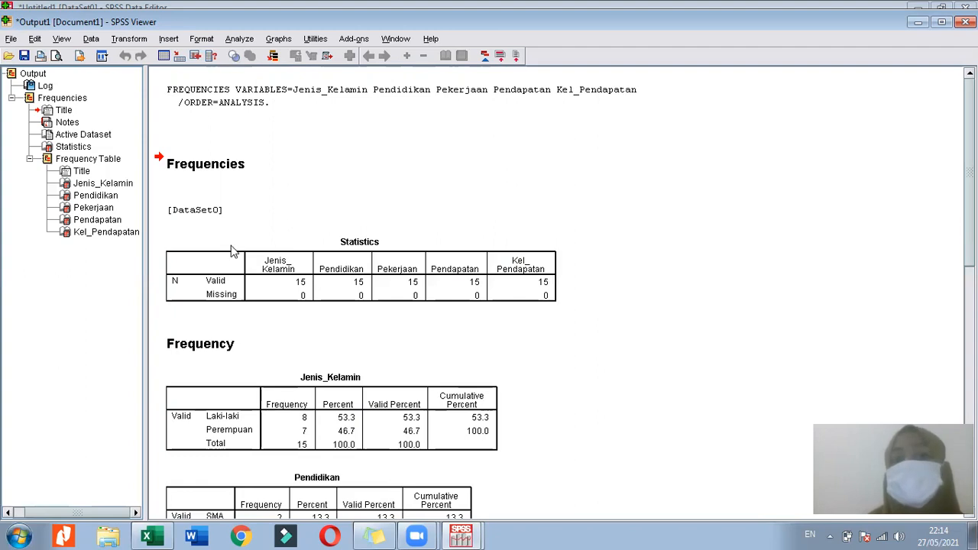
# Create a simple bar chart summarizing groups of cases, with Pendidikan on the category axis and bars representing % of cases
pyautogui.click(276, 40)
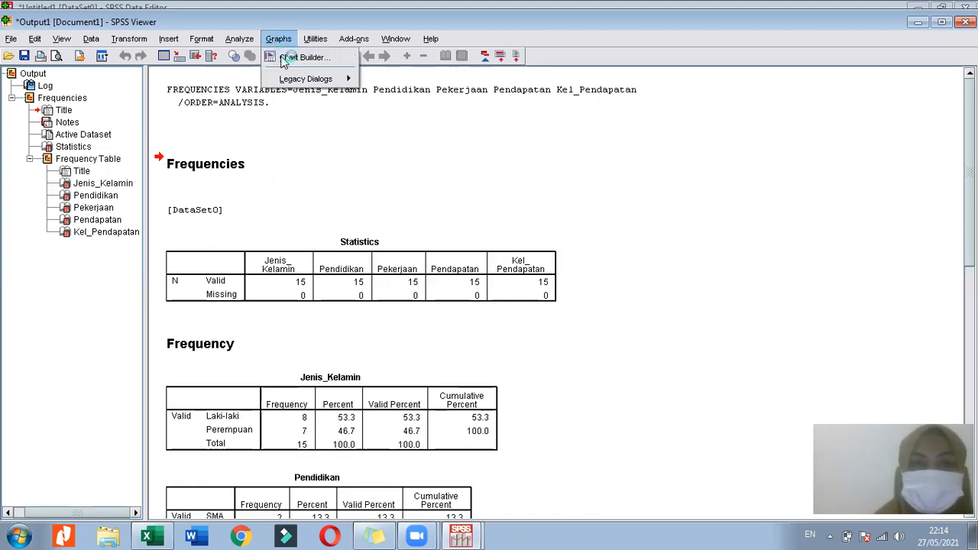
pyautogui.moveTo(292, 84)
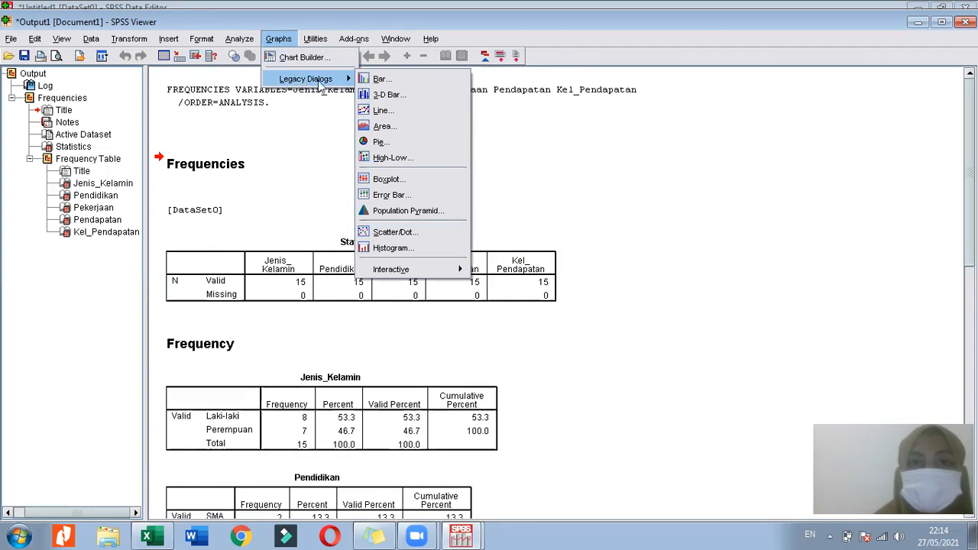
pyautogui.click(379, 80)
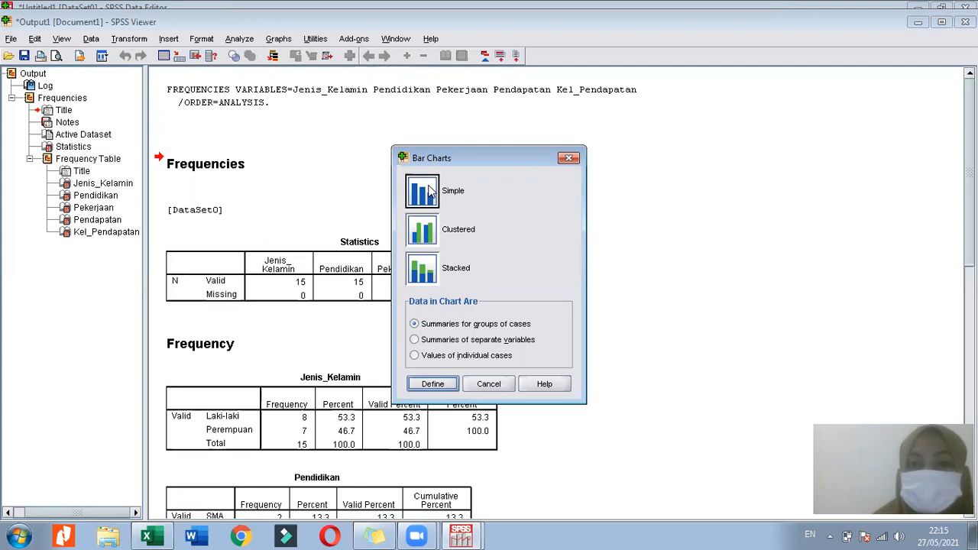
pyautogui.click(432, 385)
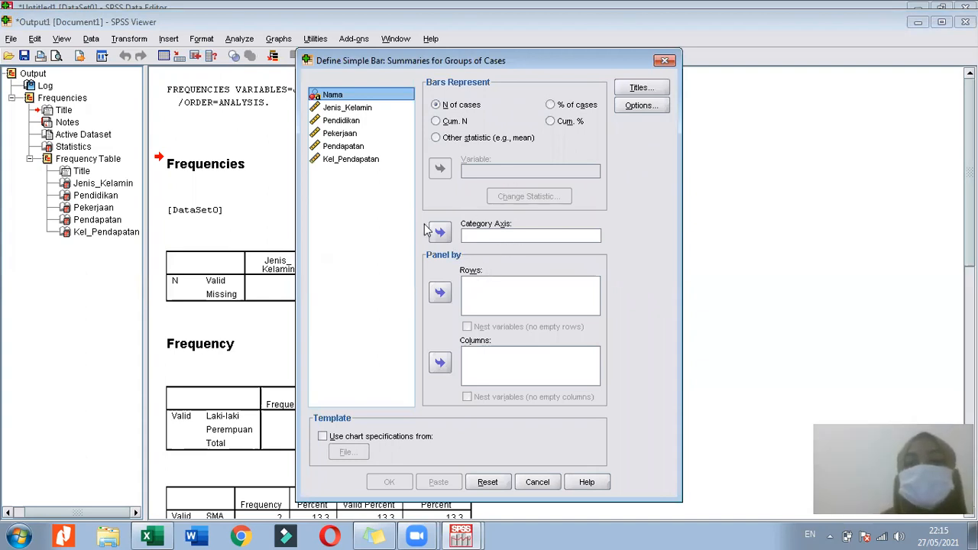
pyautogui.click(353, 122)
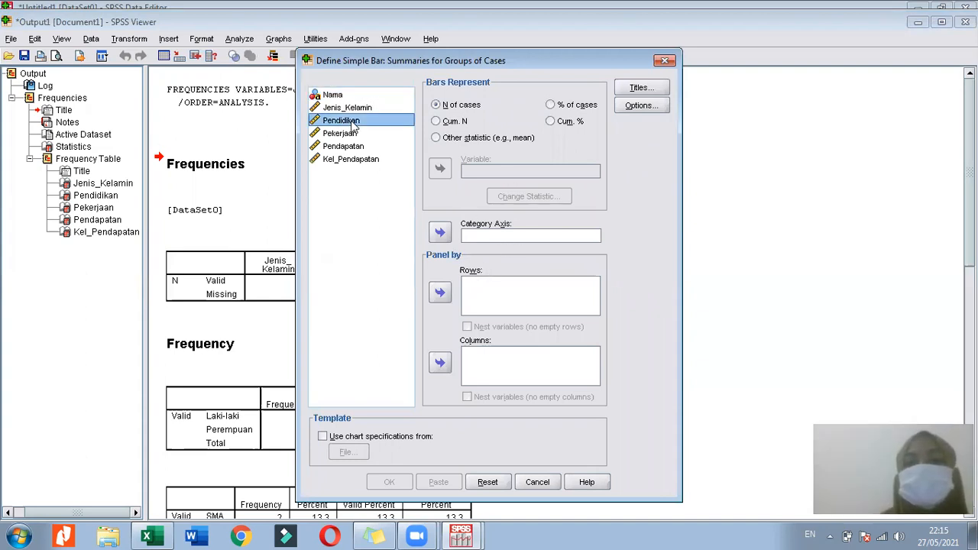
pyautogui.click(440, 233)
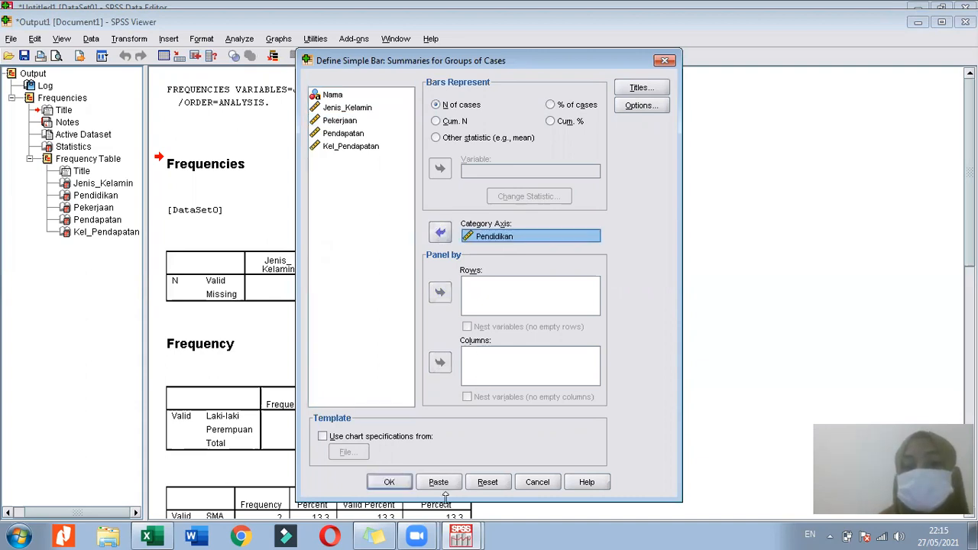
pyautogui.click(552, 108)
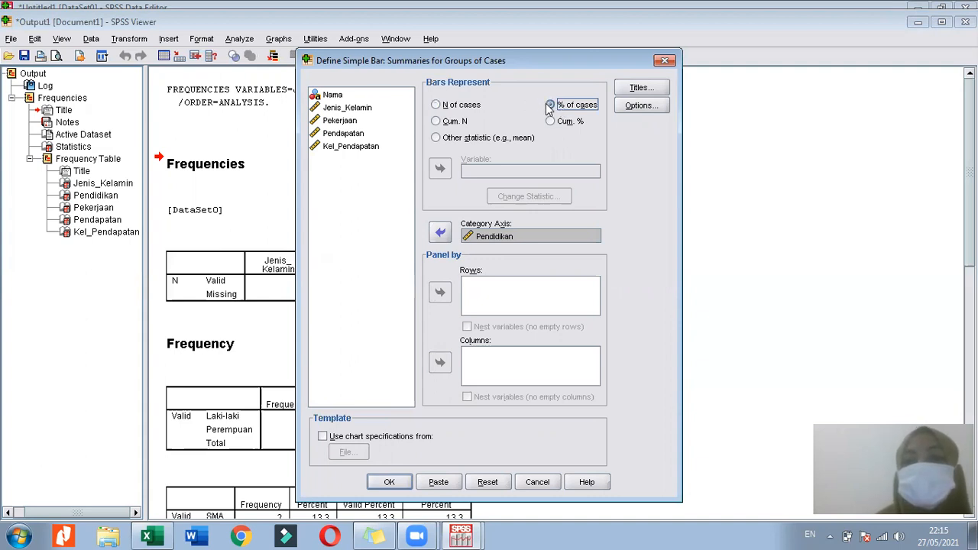
pyautogui.click(551, 122)
pyautogui.click(551, 105)
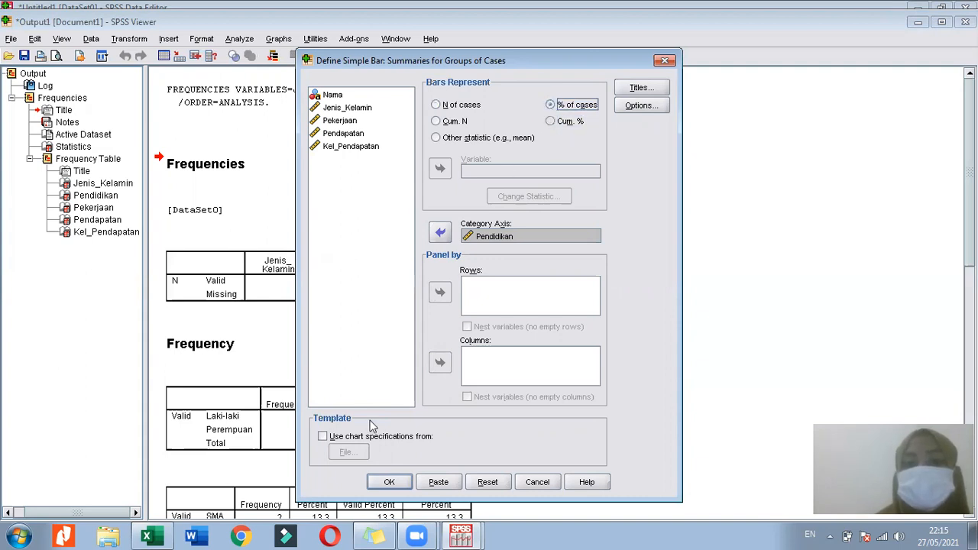
pyautogui.click(388, 481)
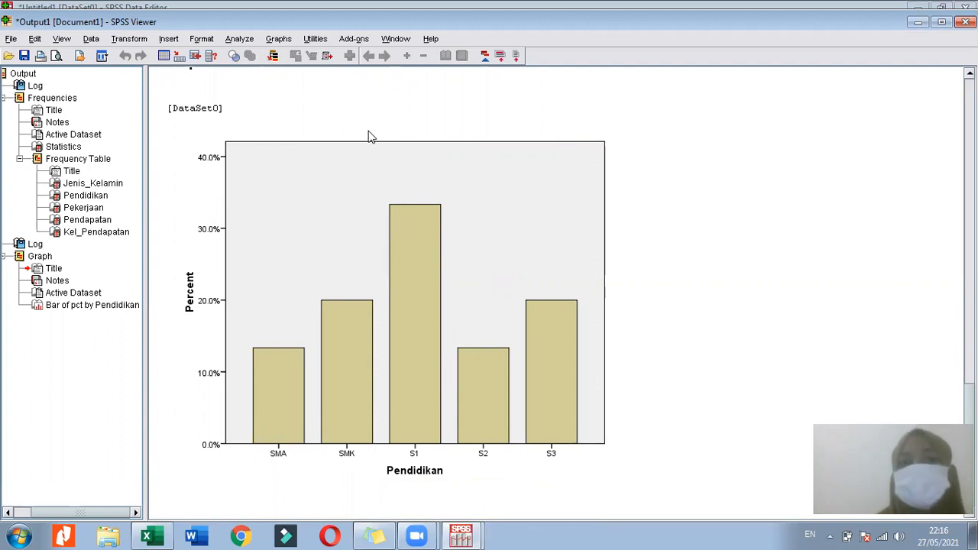
# Create a clustered bar chart for groups of cases, with Pendidikan on the category axis, clusters by Kel_Pendapatan and bars as % of cases
pyautogui.click(279, 39)
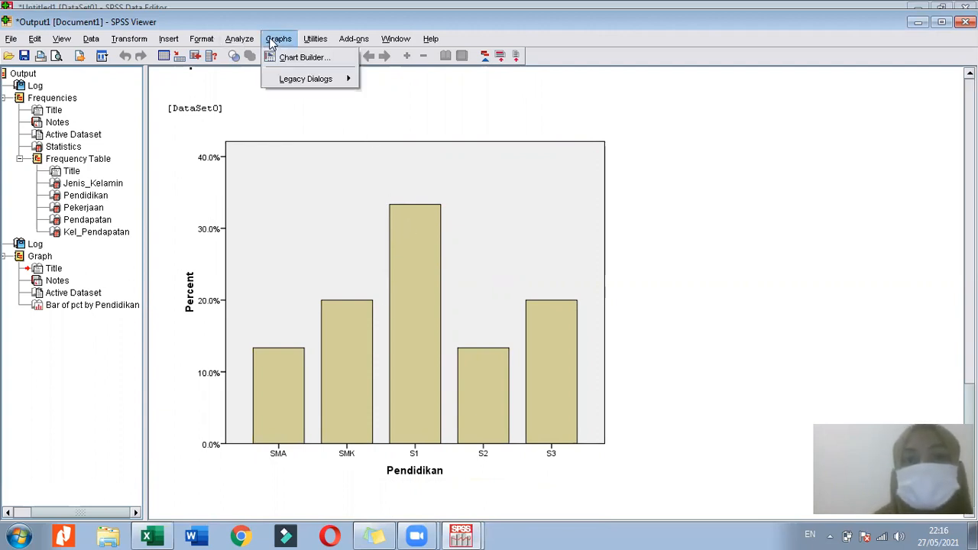
pyautogui.moveTo(295, 80)
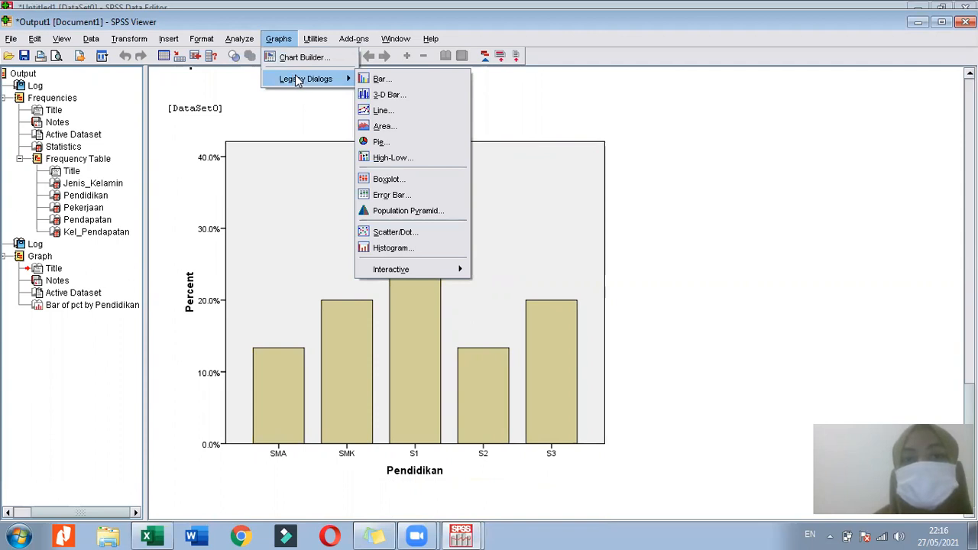
pyautogui.click(366, 80)
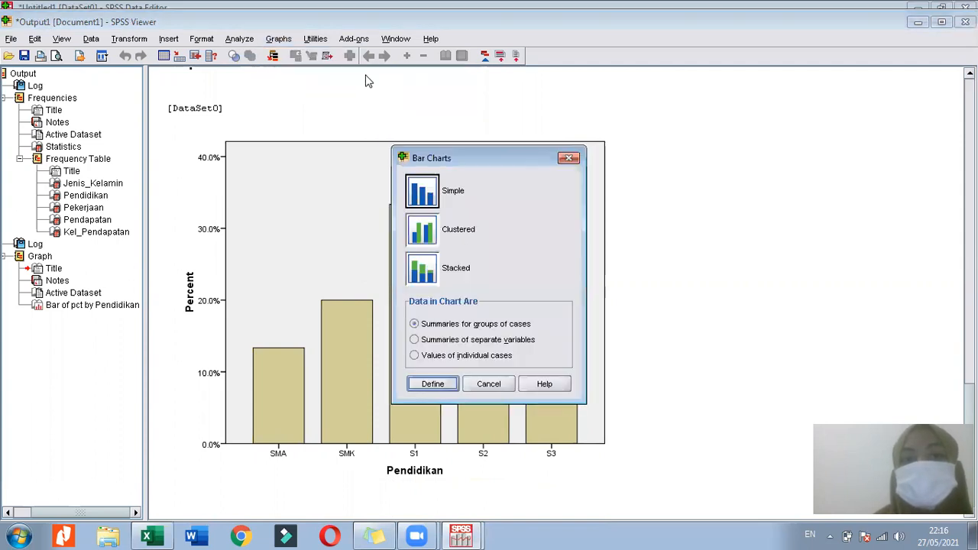
pyautogui.click(426, 229)
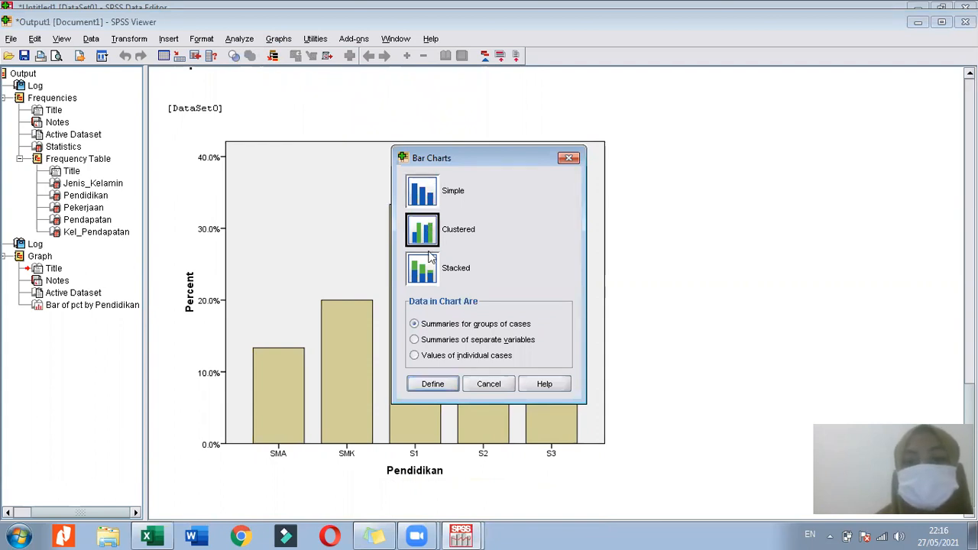
pyautogui.click(442, 382)
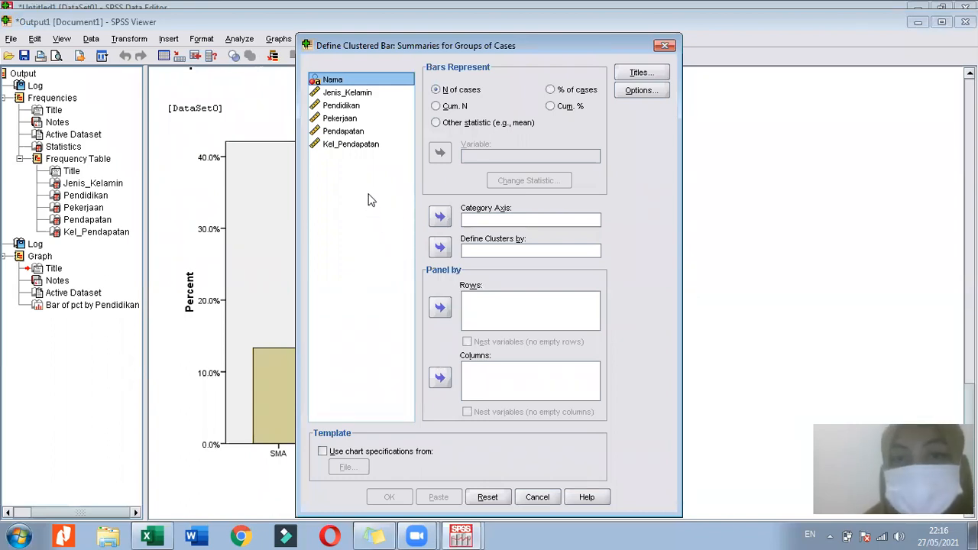
pyautogui.click(356, 107)
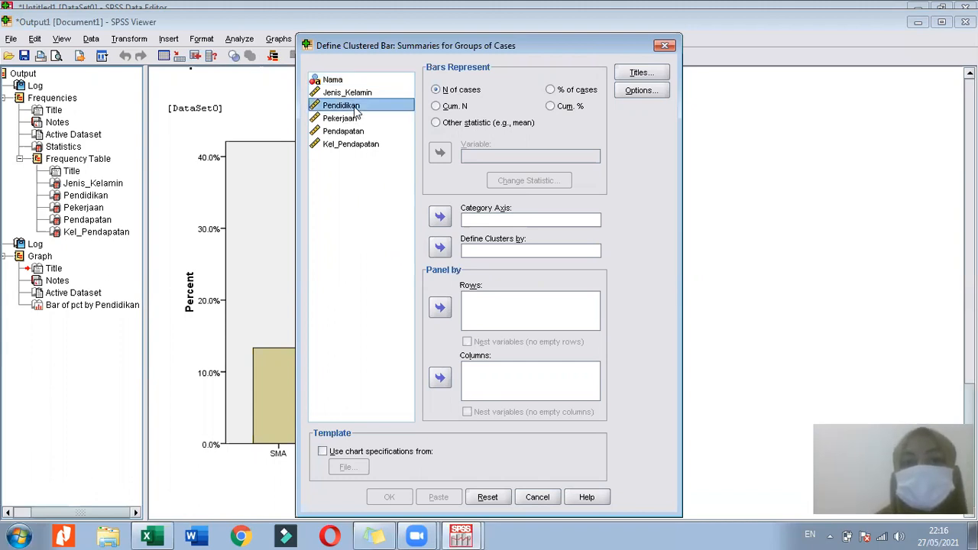
pyautogui.click(441, 217)
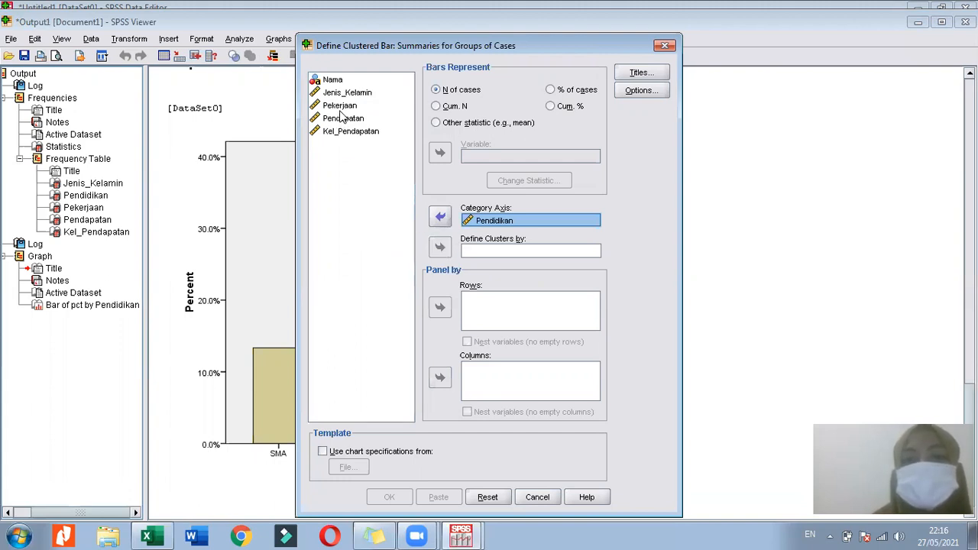
pyautogui.click(356, 133)
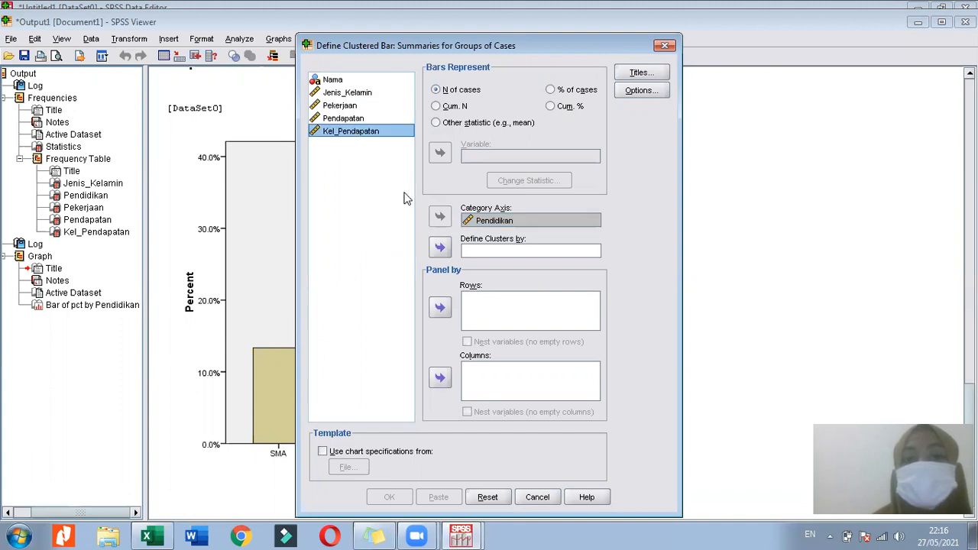
pyautogui.click(439, 248)
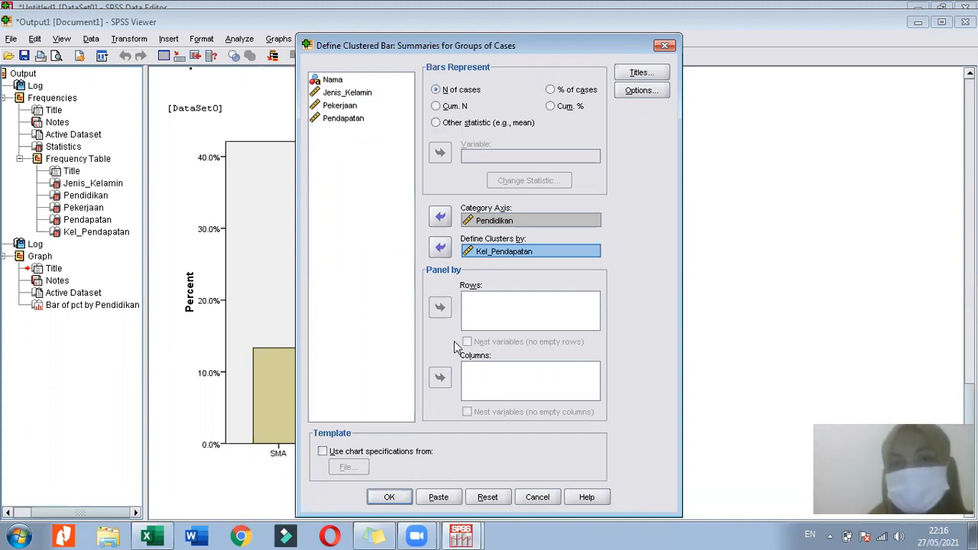
pyautogui.click(551, 90)
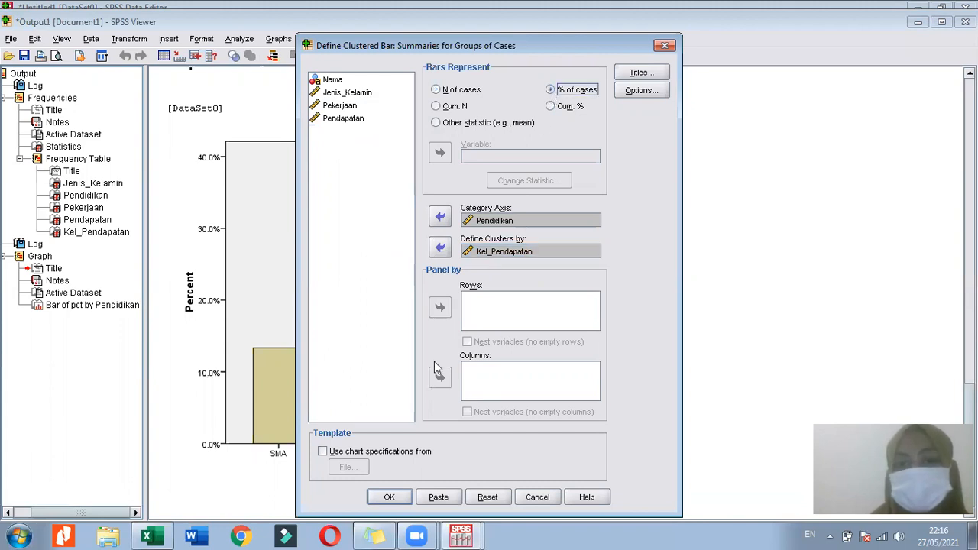
pyautogui.click(384, 497)
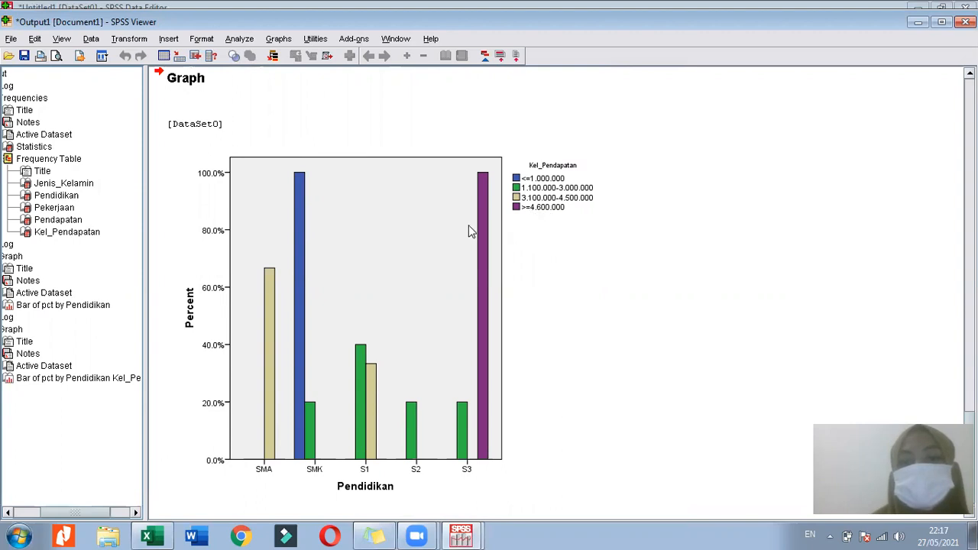
# Examine the clustered bar chart of Pendidikan by Kel_Pendapatan and compare it with the simple Pendidikan chart above it
pyautogui.scroll(-1, 458, 233)
pyautogui.scroll(5, 451, 239)
pyautogui.scroll(15, 489, 214)
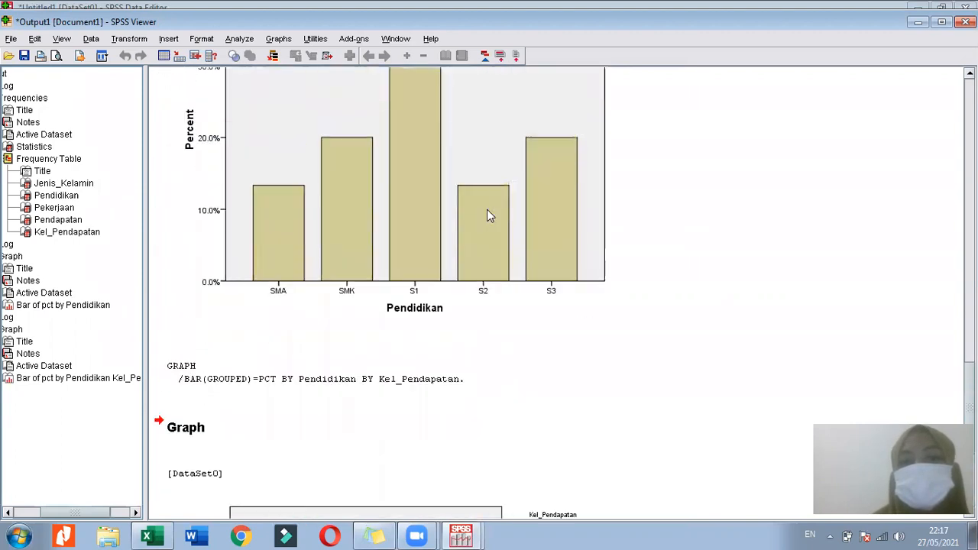
pyautogui.scroll(3, 481, 215)
pyautogui.scroll(-12, 476, 207)
pyautogui.scroll(-2, 408, 321)
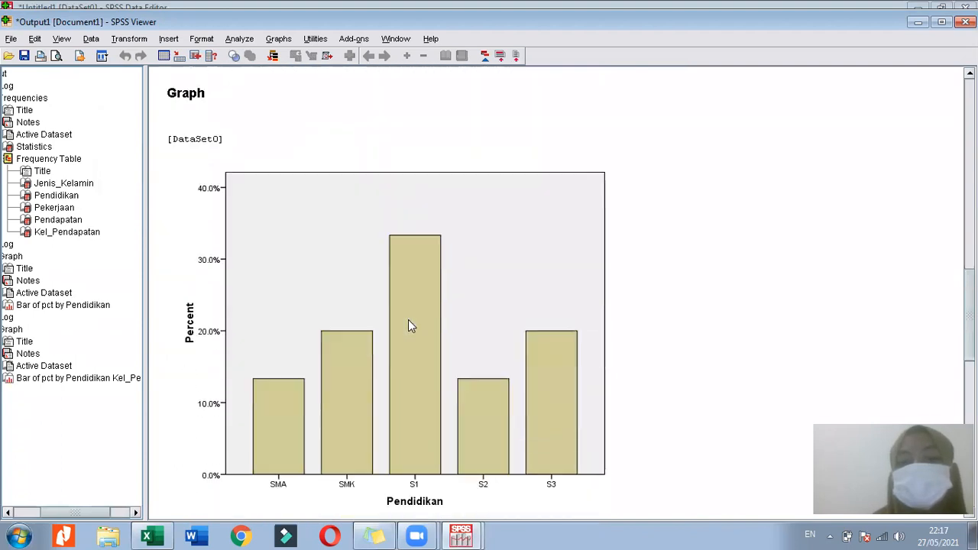
pyautogui.scroll(-10, 400, 170)
pyautogui.scroll(-3, 400, 178)
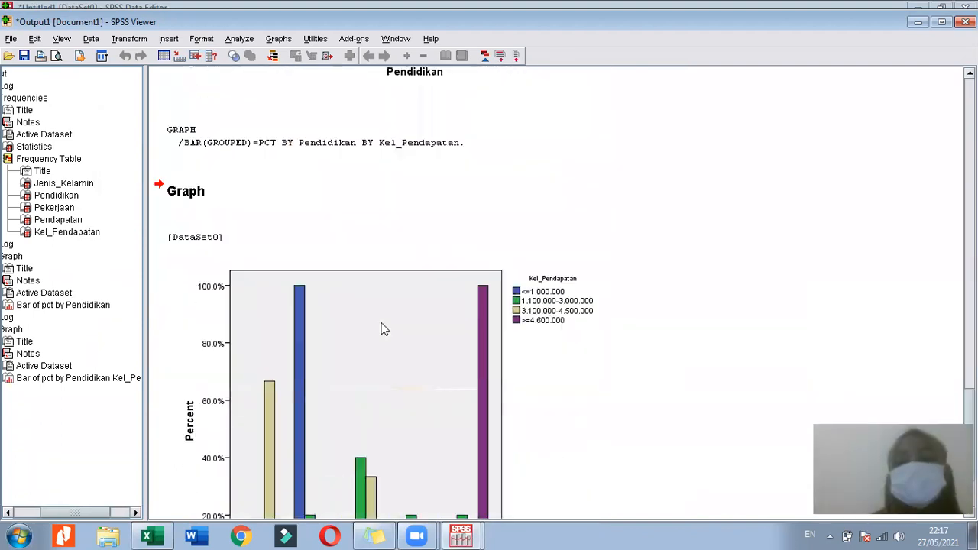
pyautogui.scroll(3, 375, 288)
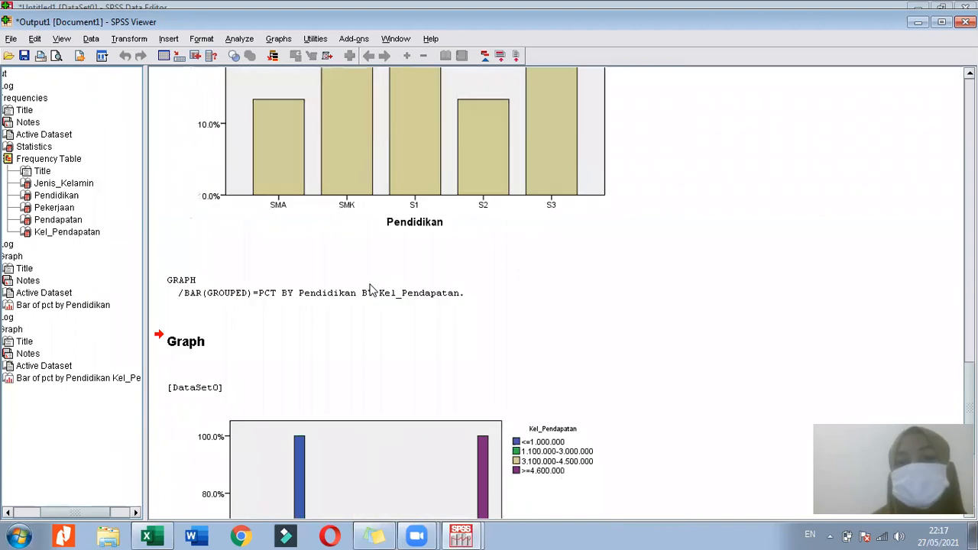
pyautogui.scroll(-1, 372, 288)
pyautogui.scroll(-5, 313, 204)
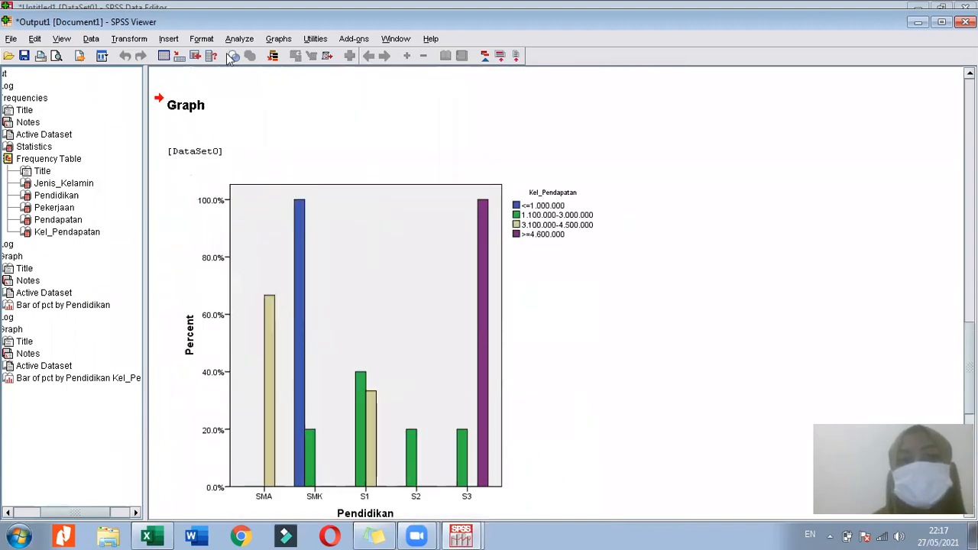
# Set up a stacked bar chart for groups of cases, with Pendidikan on the category axis and bars representing % of cases
pyautogui.click(291, 40)
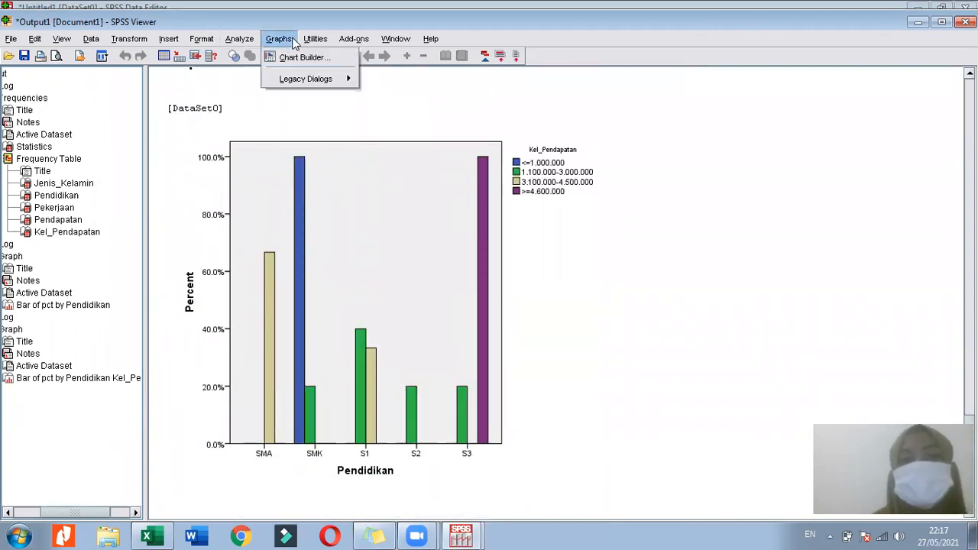
pyautogui.click(289, 43)
pyautogui.click(288, 43)
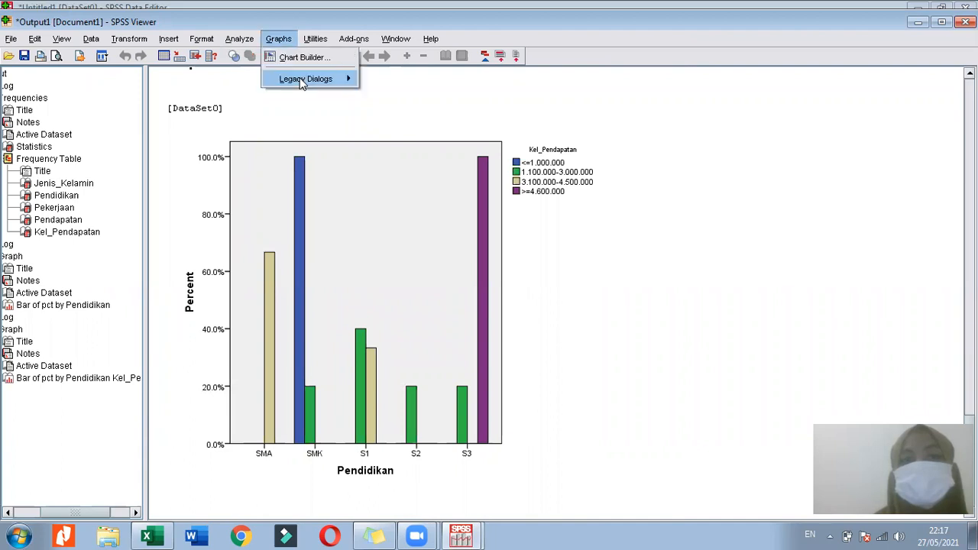
pyautogui.moveTo(305, 80)
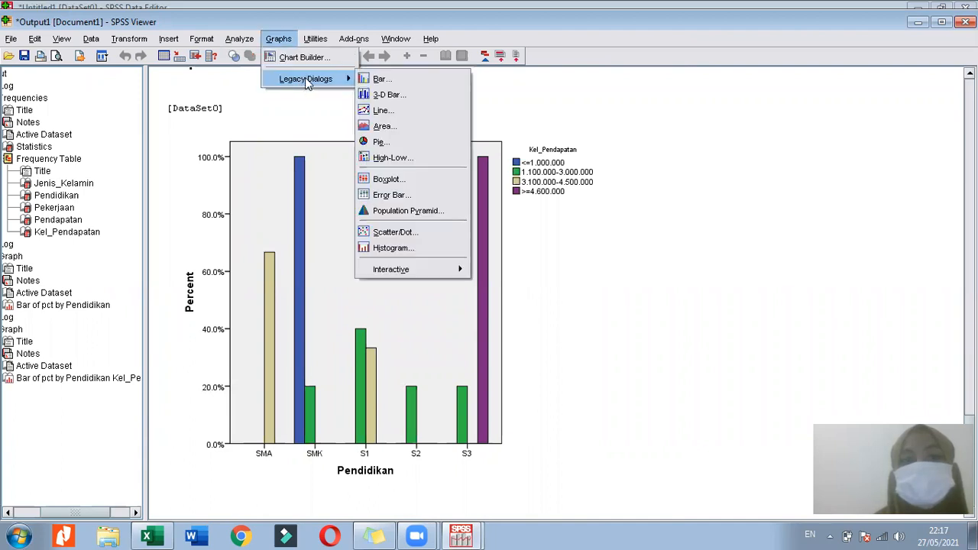
pyautogui.click(380, 79)
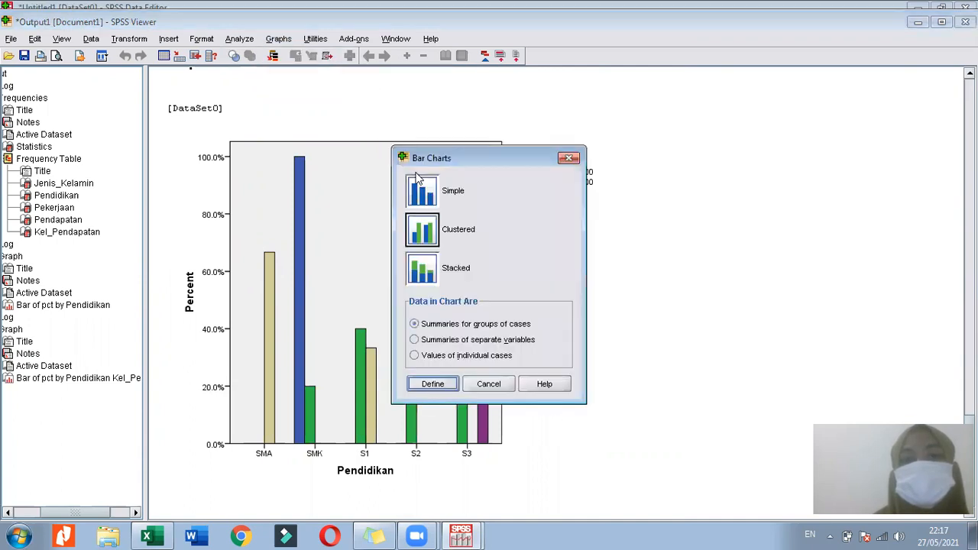
pyautogui.click(427, 275)
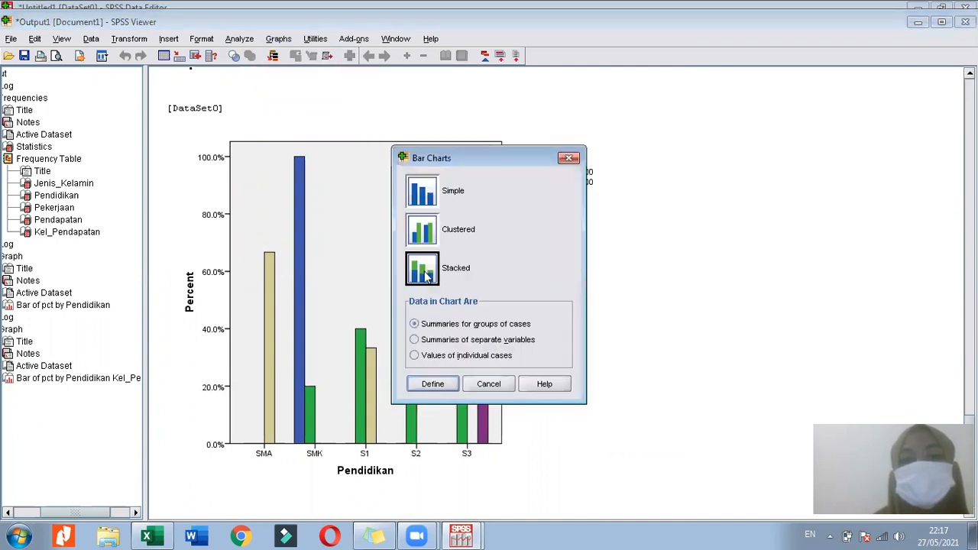
pyautogui.click(422, 385)
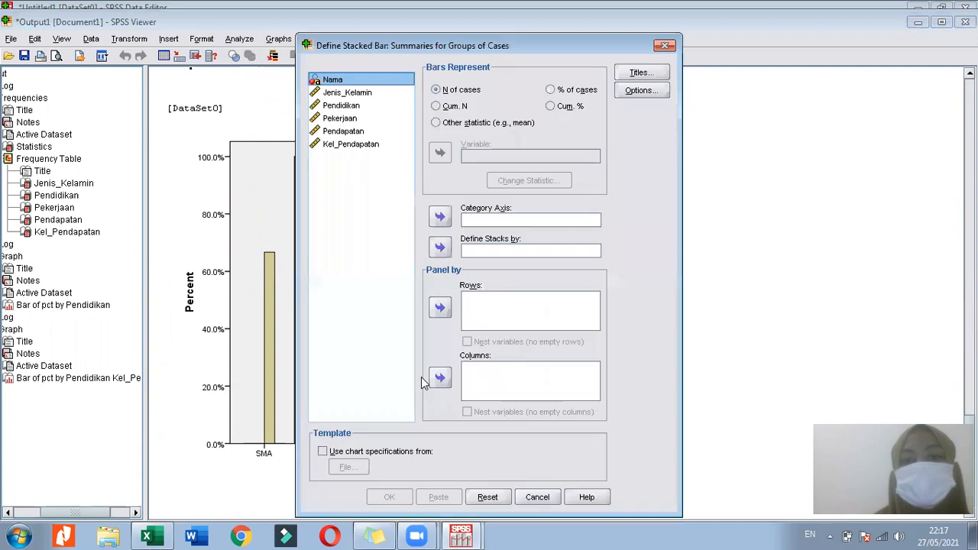
pyautogui.click(341, 106)
pyautogui.click(441, 218)
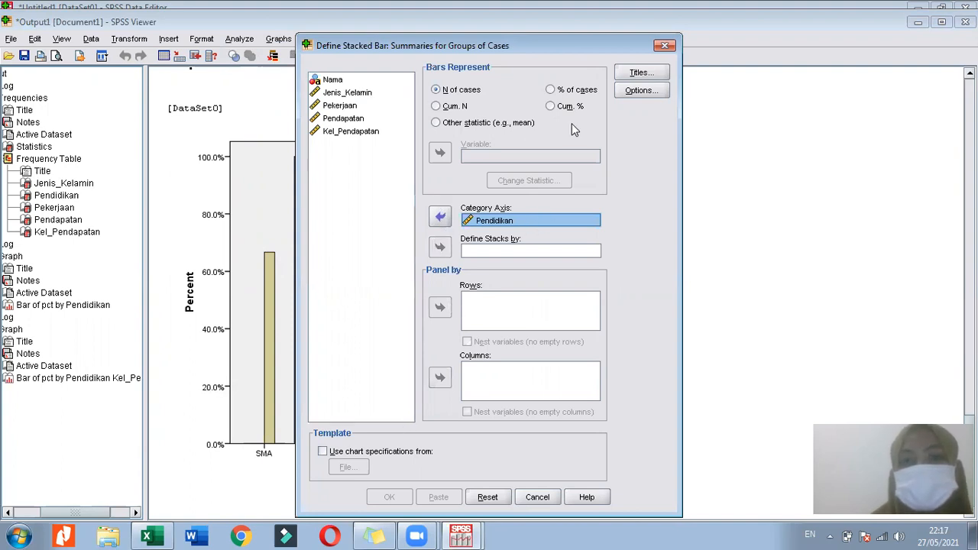
pyautogui.click(551, 90)
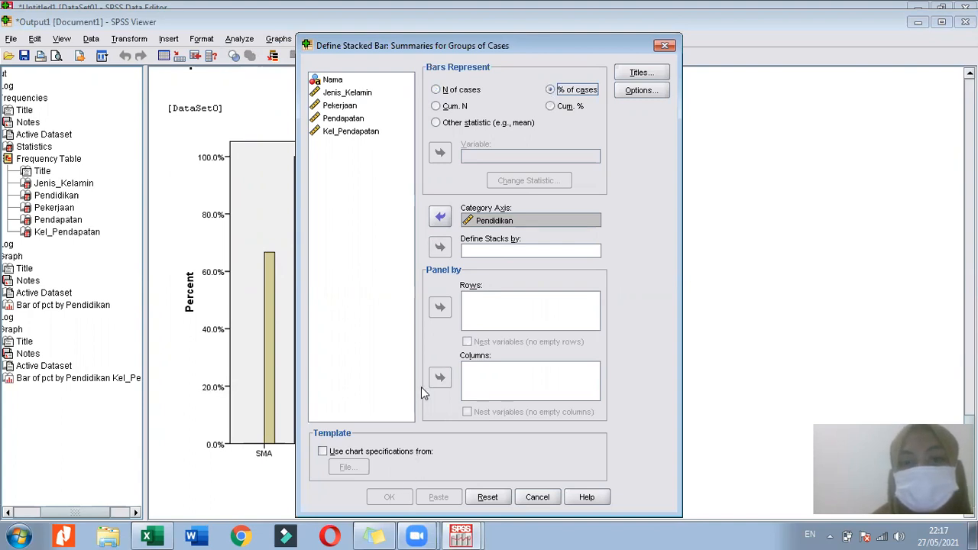
# Define the stacks by Kel_Pendapatan, leaving the panel rows empty, and generate the stacked bar chart
pyautogui.click(494, 251)
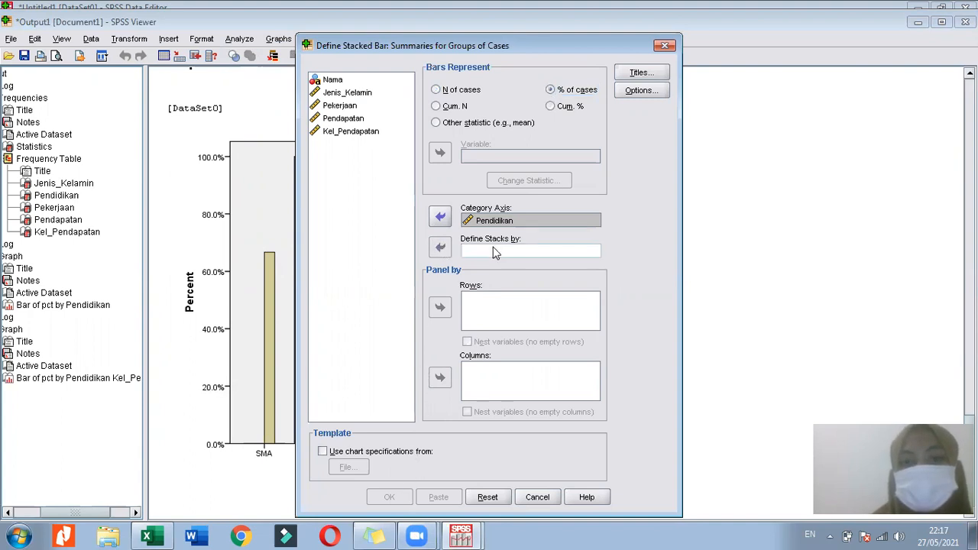
pyautogui.click(351, 133)
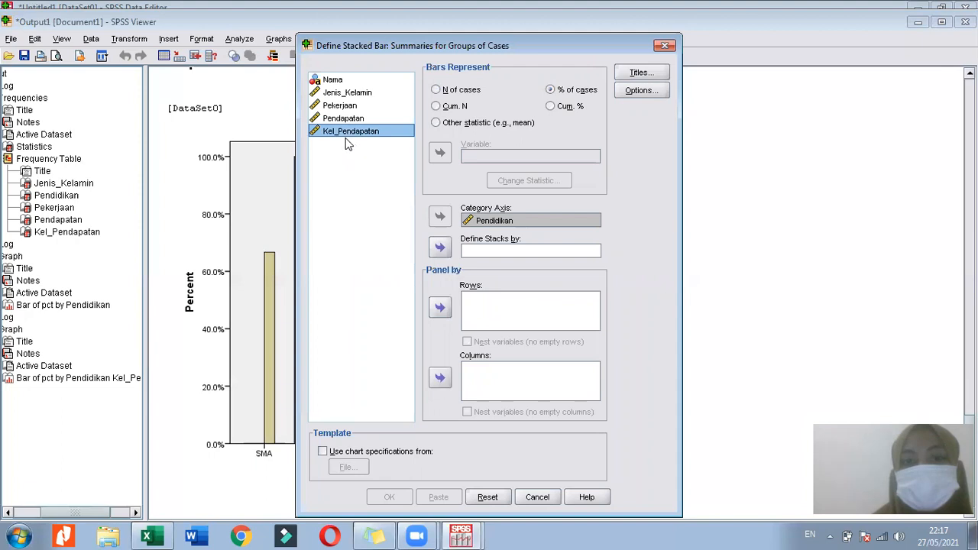
pyautogui.click(440, 308)
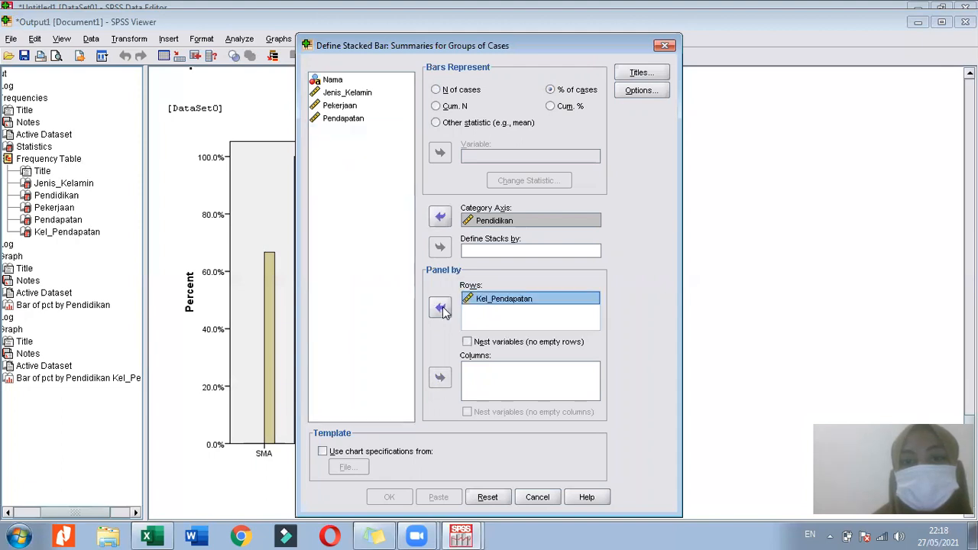
pyautogui.click(440, 308)
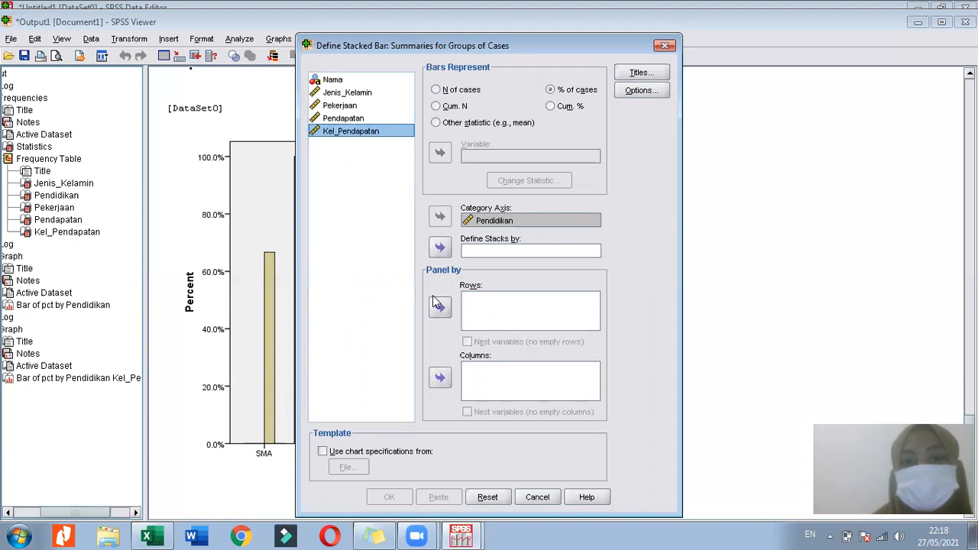
pyautogui.click(440, 248)
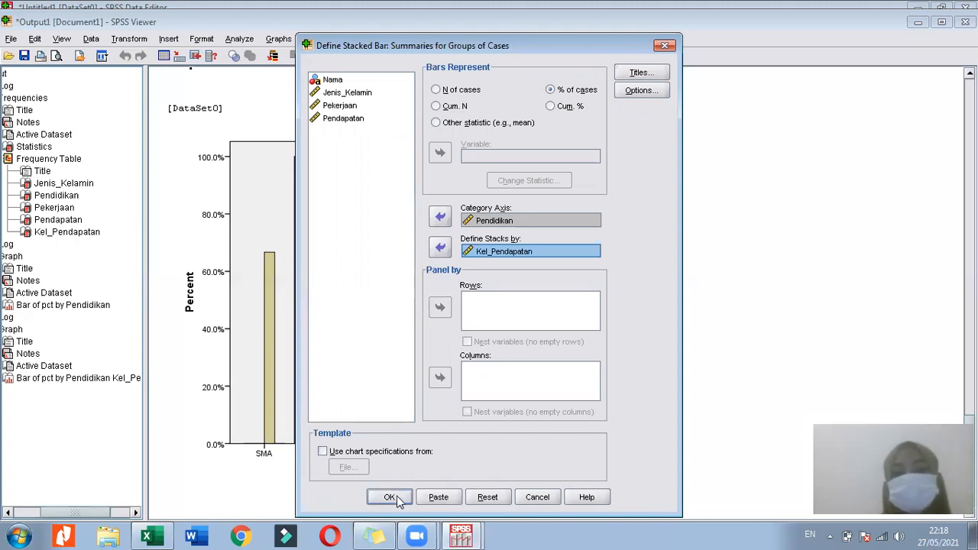
pyautogui.click(390, 497)
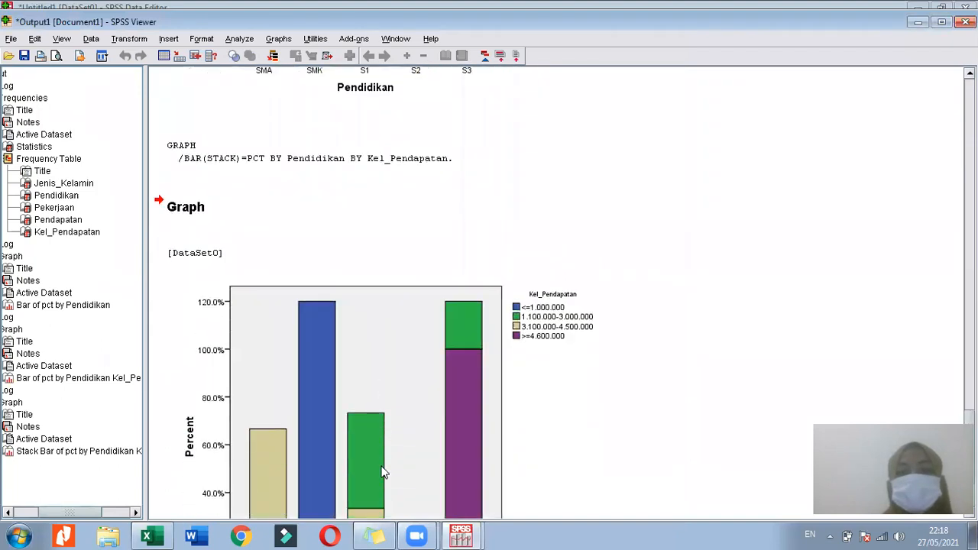
# Examine the stacked bar chart of Pendidikan by Kel_Pendapatan and compare it with the clustered chart
pyautogui.scroll(-3, 384, 472)
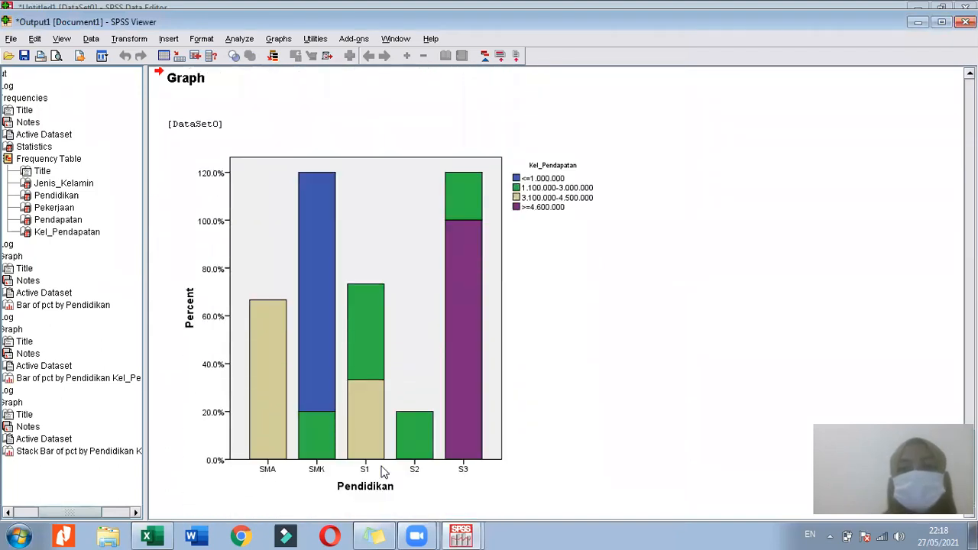
pyautogui.scroll(-1, 398, 385)
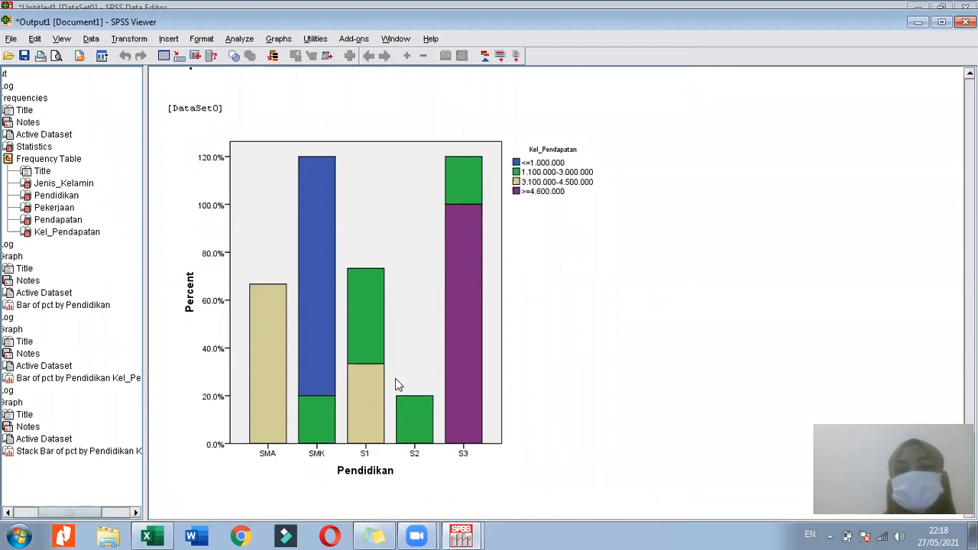
pyautogui.scroll(10, 397, 384)
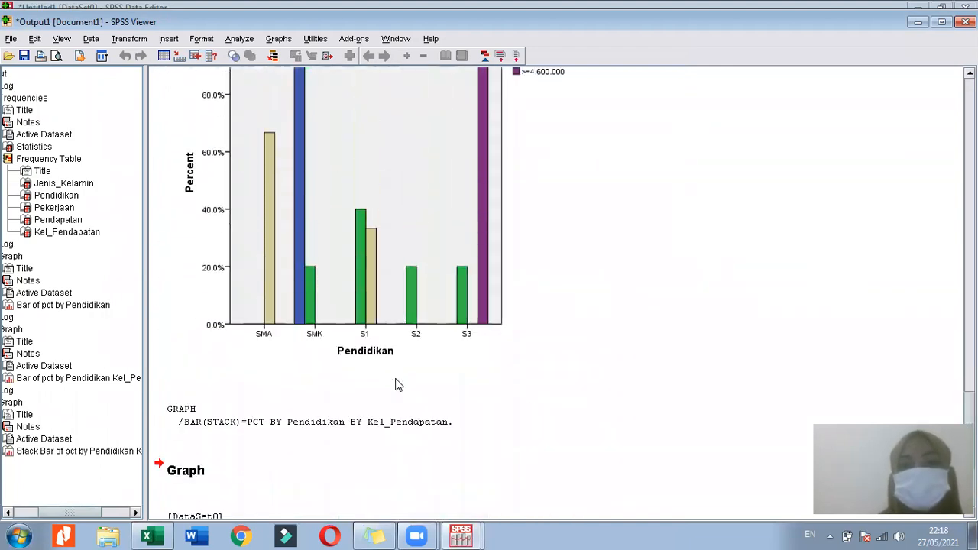
pyautogui.scroll(3, 397, 384)
pyautogui.scroll(-8, 397, 384)
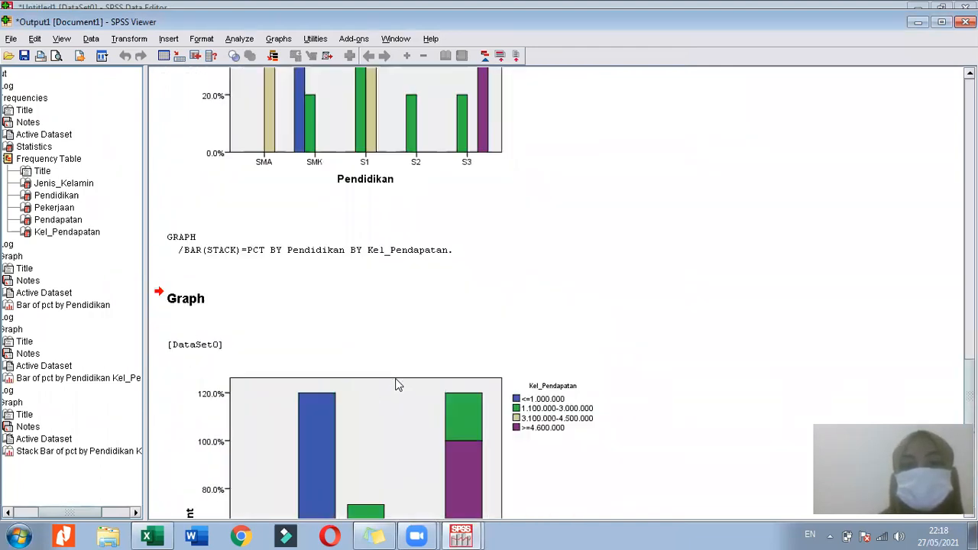
pyautogui.scroll(2, 398, 385)
pyautogui.scroll(2, 397, 384)
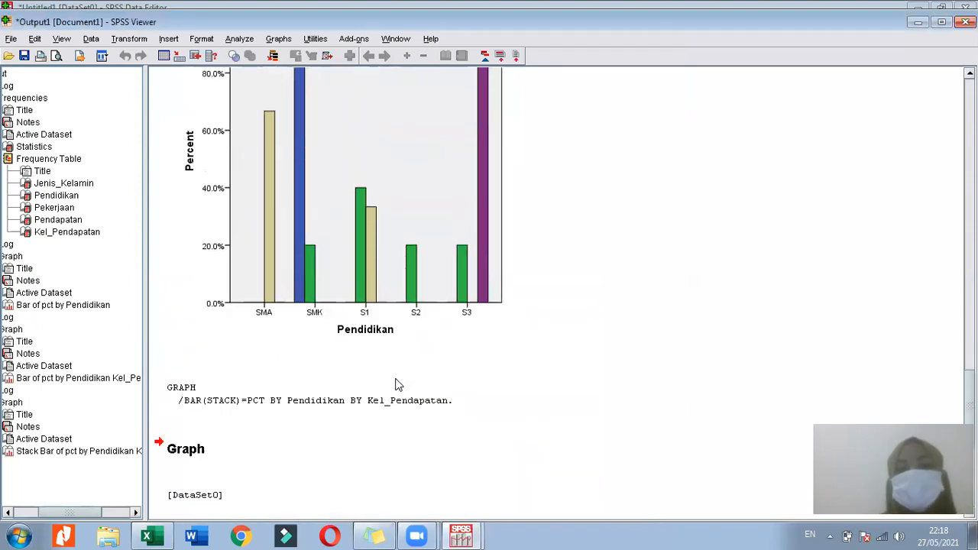
pyautogui.scroll(-1, 398, 384)
pyautogui.scroll(-6, 397, 384)
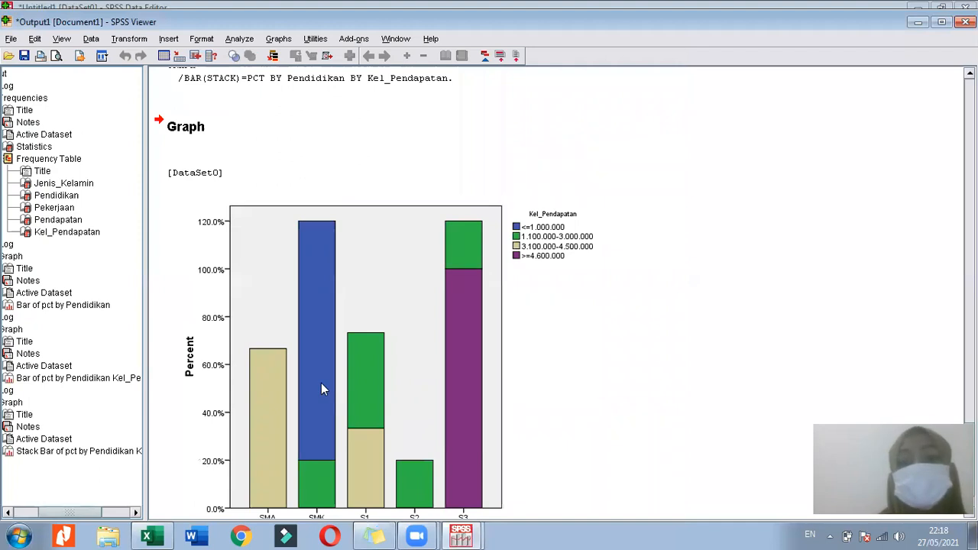
pyautogui.scroll(-2, 428, 382)
pyautogui.click(535, 371)
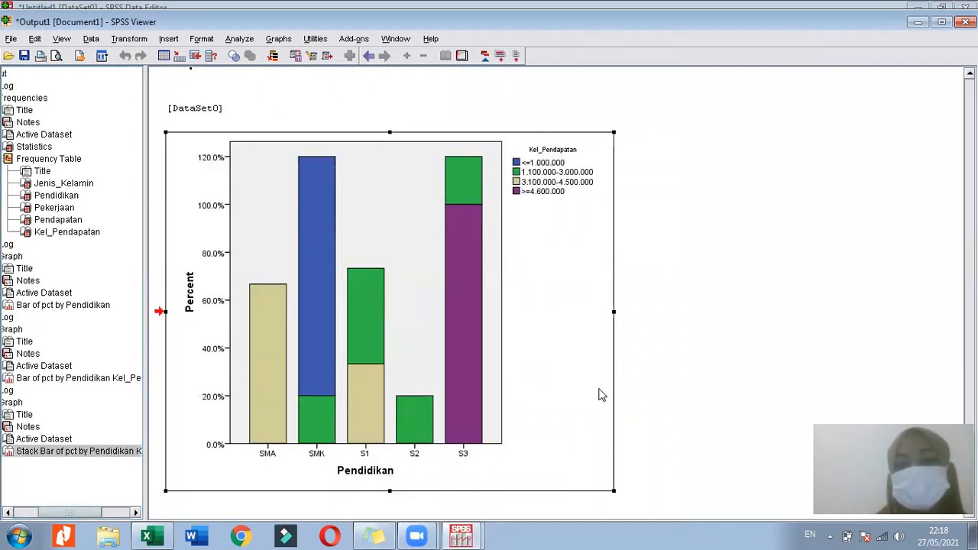
pyautogui.click(673, 393)
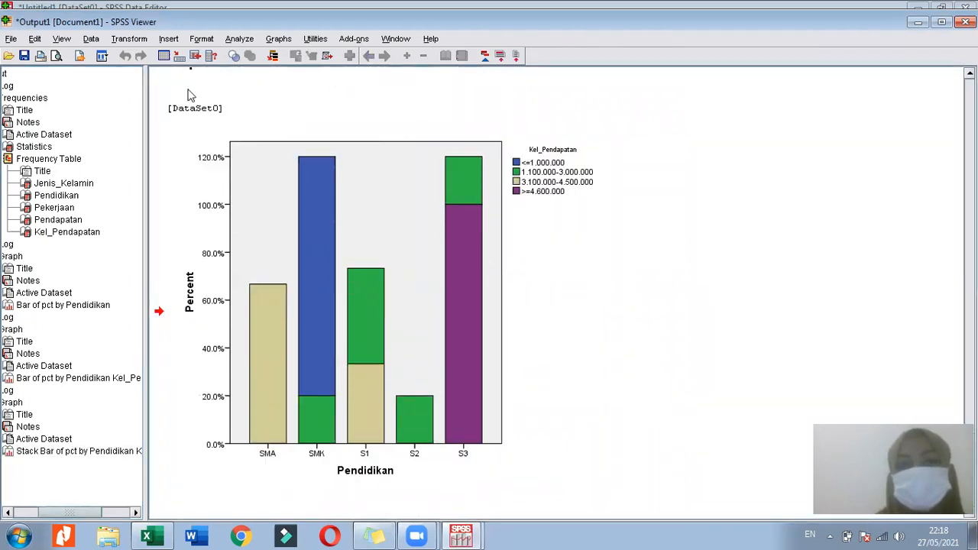
# Generate a pie chart of summaries for groups of cases, with slices defined by Pendidikan and representing % of cases
pyautogui.click(275, 40)
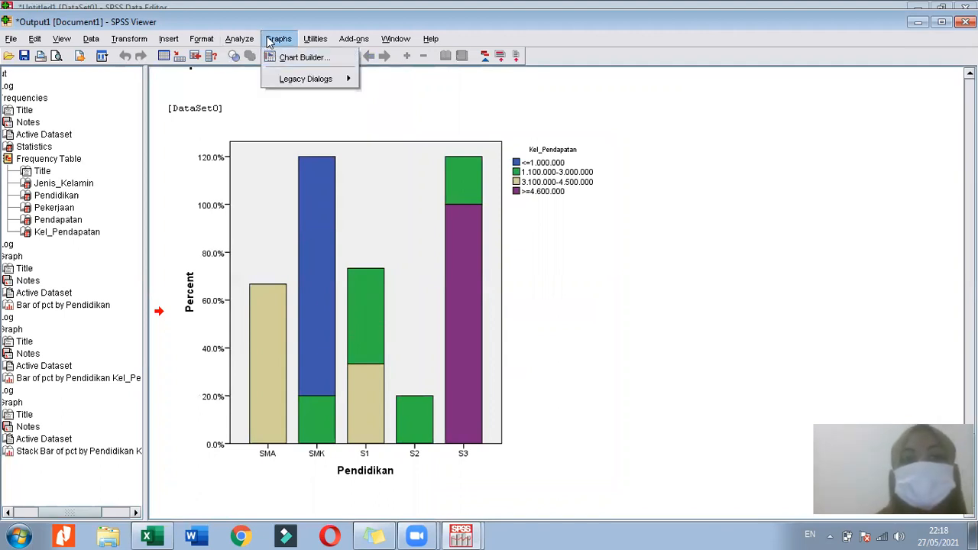
pyautogui.moveTo(282, 83)
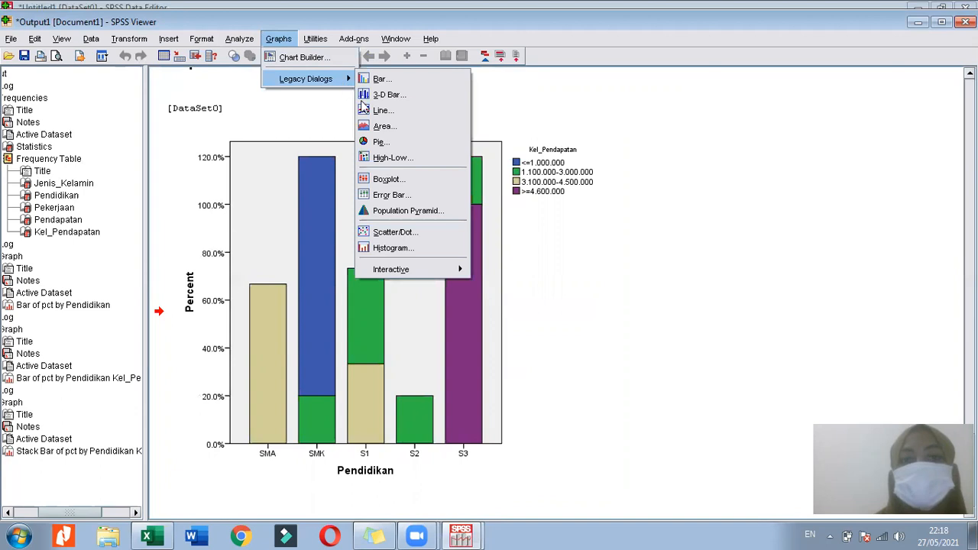
pyautogui.click(376, 143)
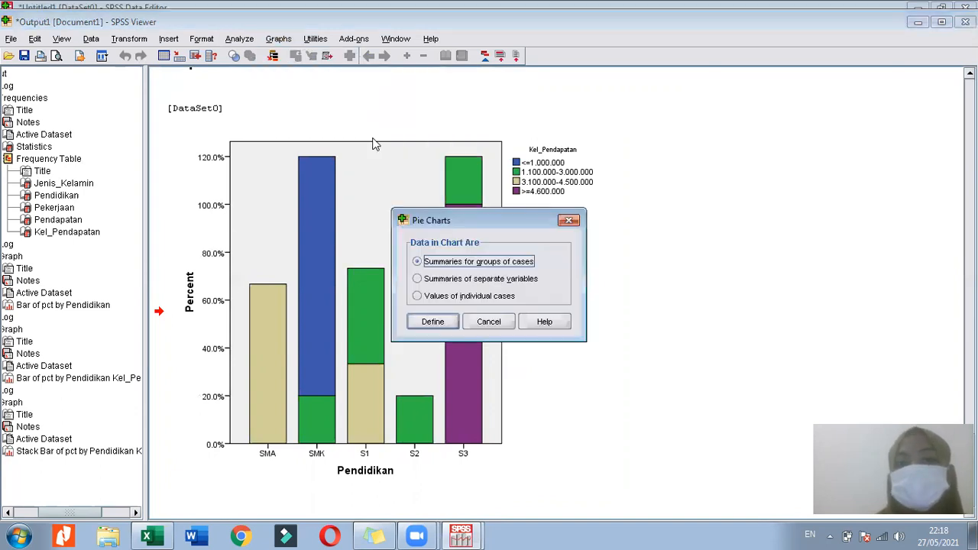
pyautogui.click(431, 322)
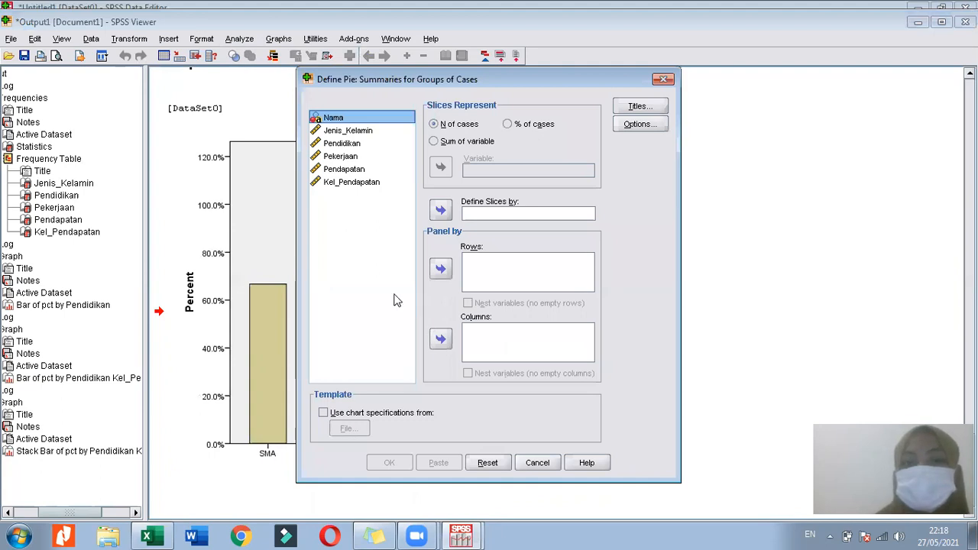
pyautogui.click(341, 144)
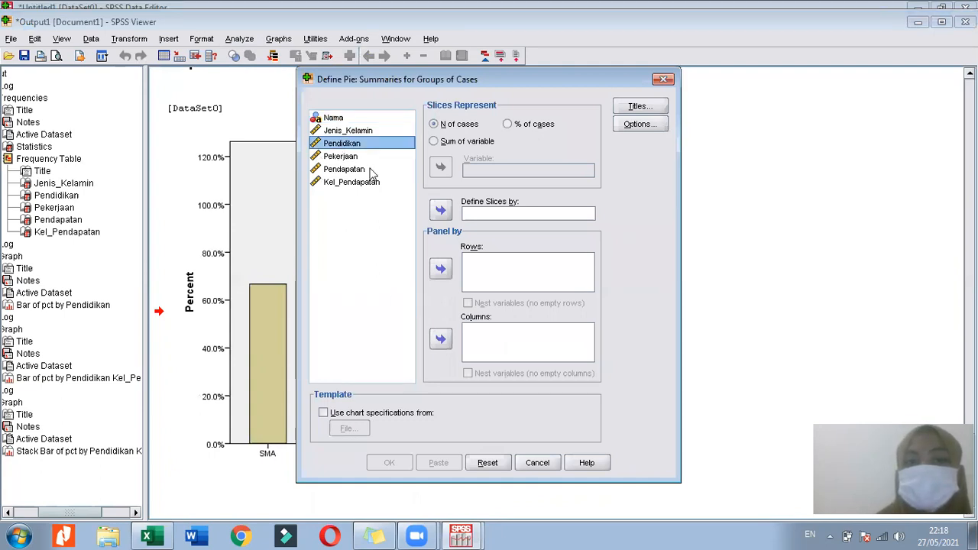
pyautogui.click(440, 210)
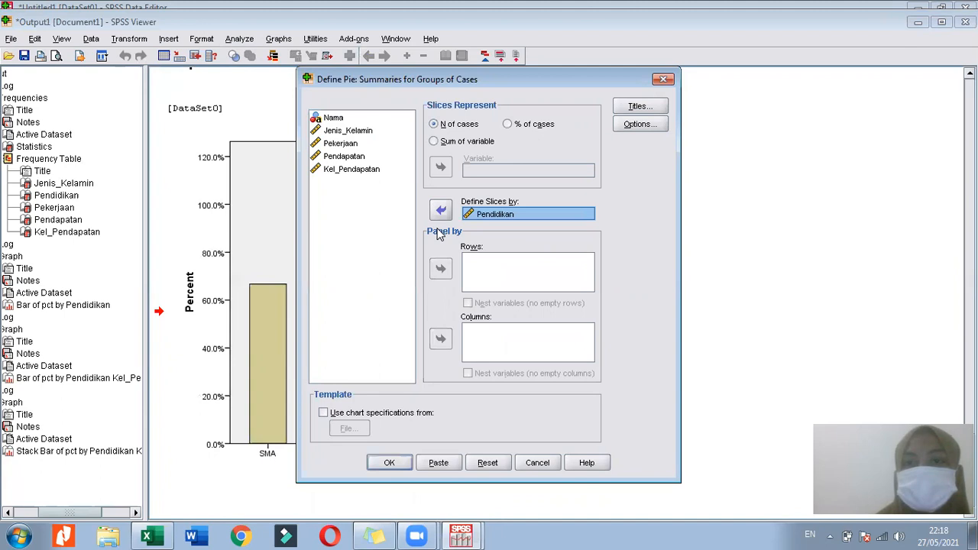
pyautogui.click(509, 125)
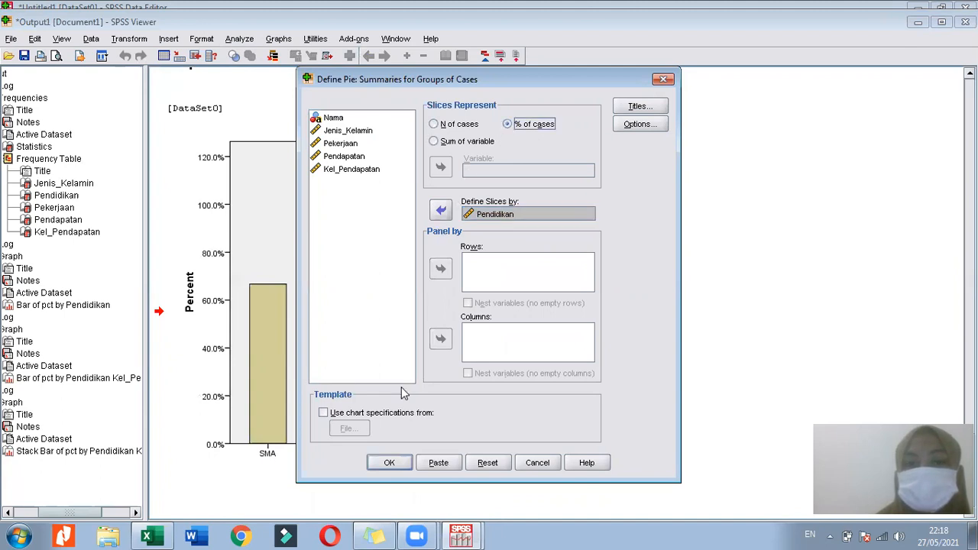
pyautogui.click(391, 461)
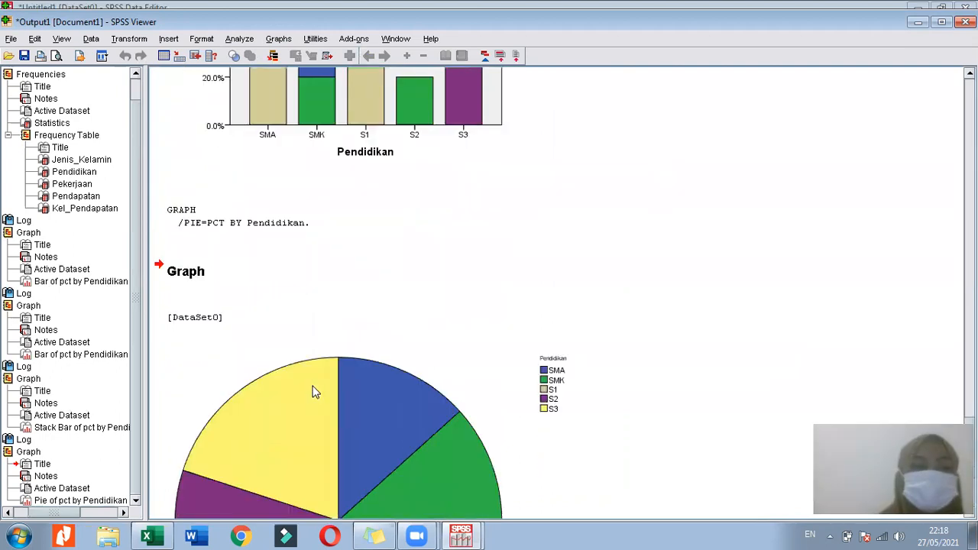
# Open the Pendidikan pie chart for editing in a separate window
pyautogui.scroll(-3, 313, 391)
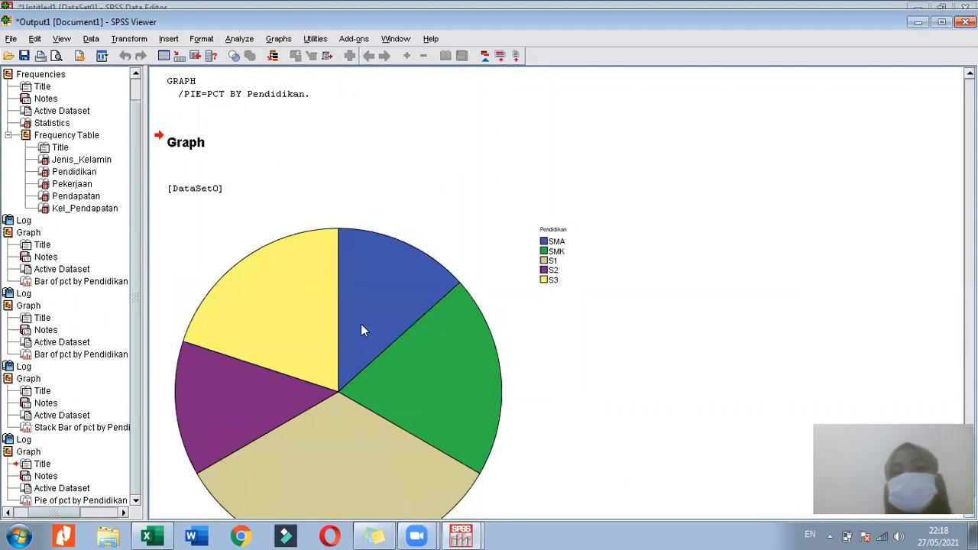
pyautogui.click(331, 359)
pyautogui.rightClick(328, 345)
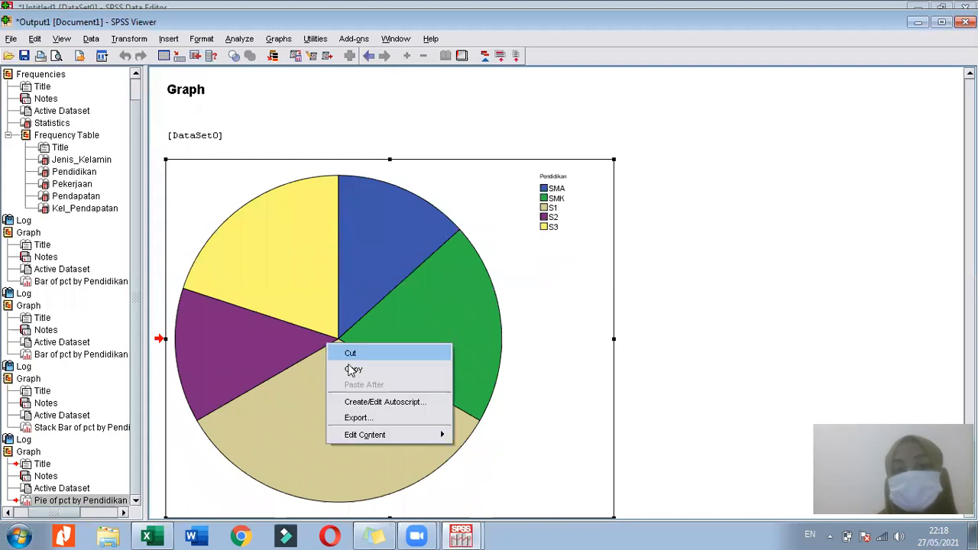
pyautogui.moveTo(361, 435)
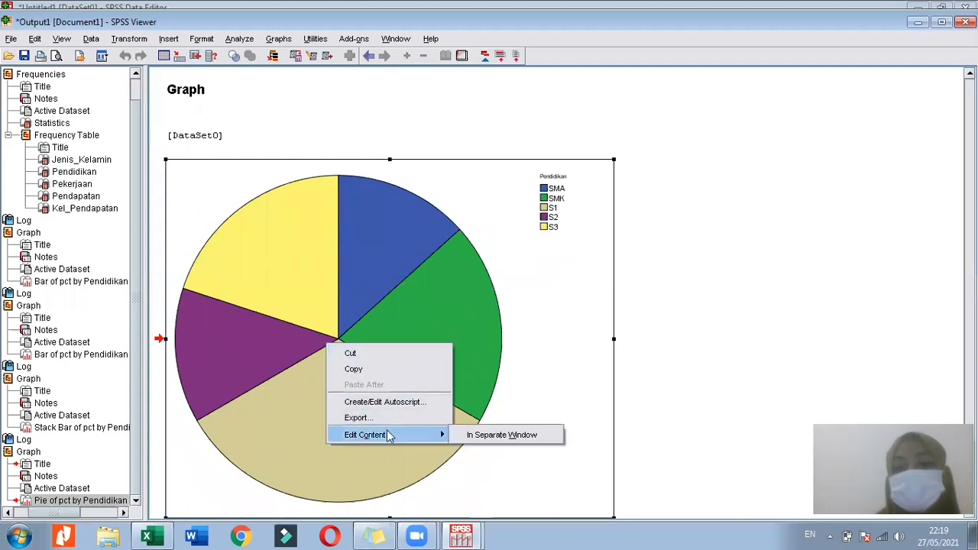
pyautogui.click(474, 437)
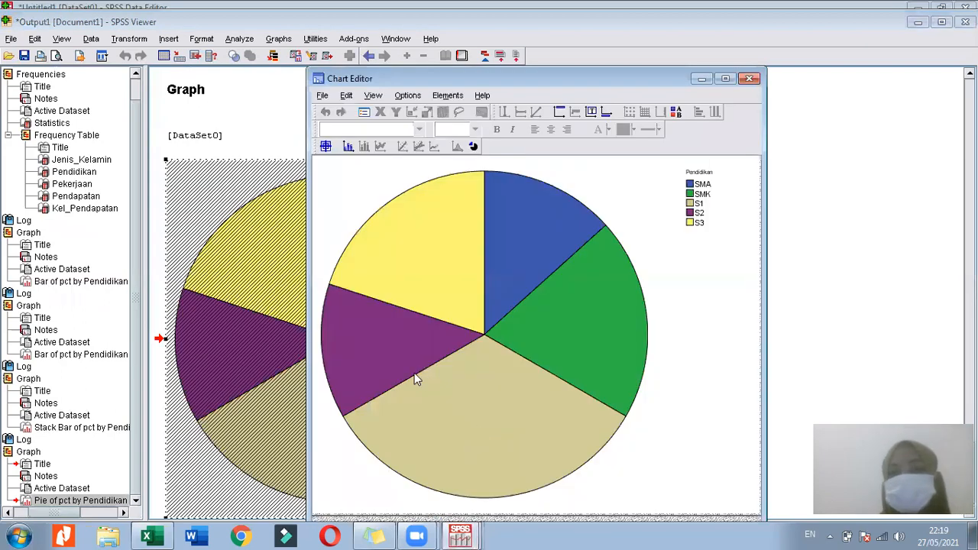
# Add a footnote under the pie and resize the chart to 401.5 points high, maintaining the aspect ratio
pyautogui.rightClick(461, 300)
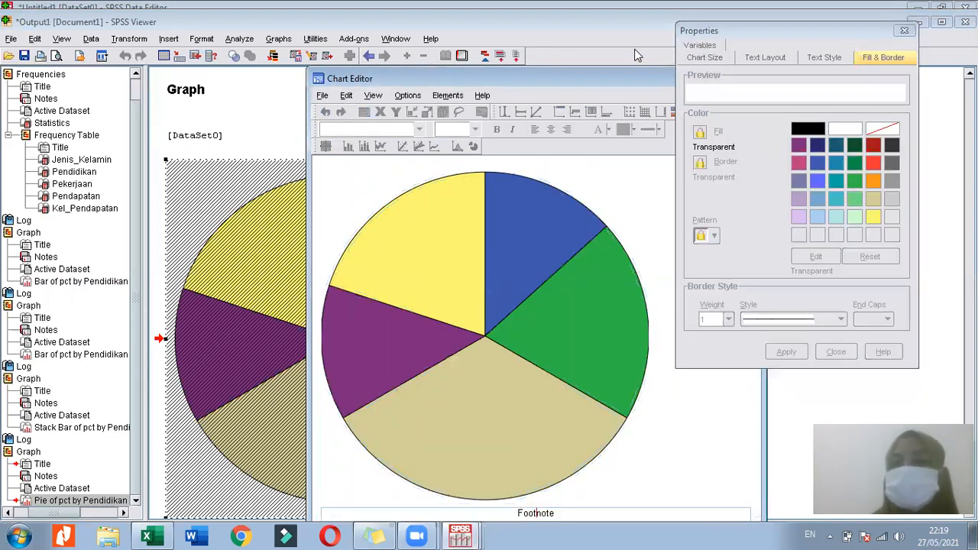
pyautogui.click(718, 59)
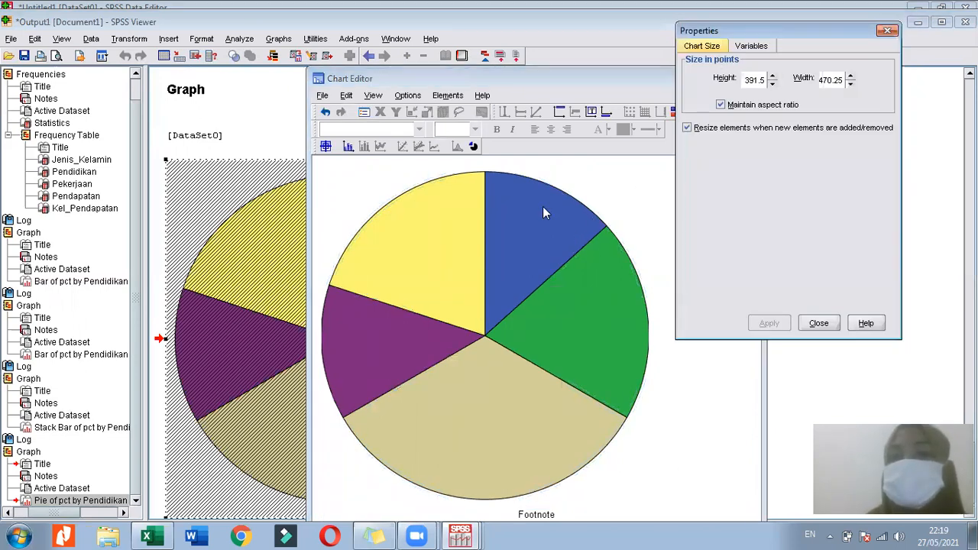
pyautogui.click(773, 84)
pyautogui.click(773, 84)
pyautogui.click(773, 83)
pyautogui.click(772, 76)
pyautogui.click(776, 321)
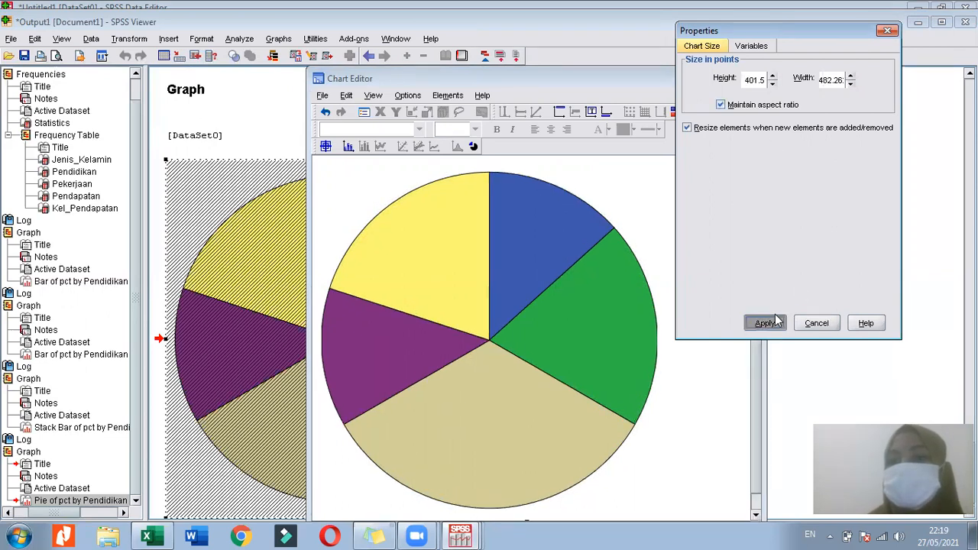
# Apply the 3-D depth effect to the whole pie and close its properties
pyautogui.click(751, 46)
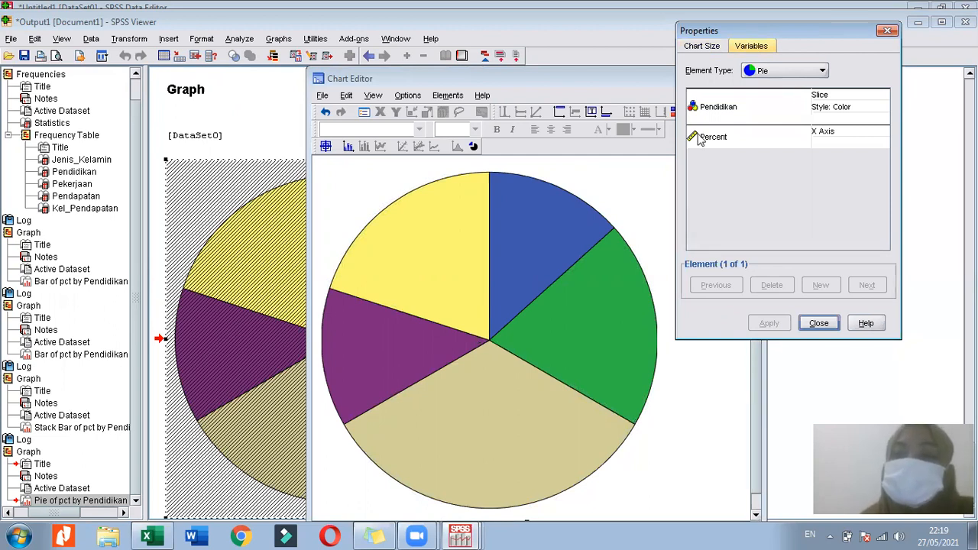
pyautogui.click(517, 283)
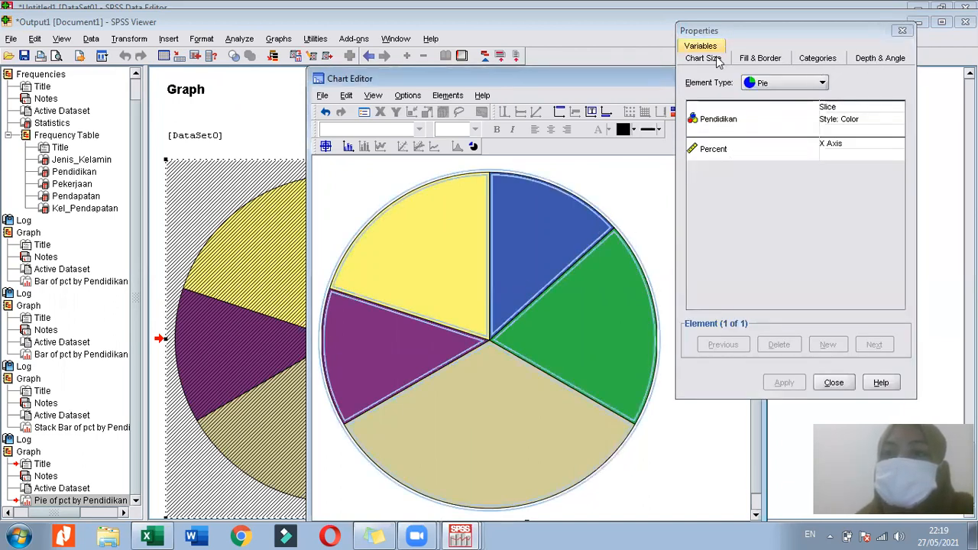
pyautogui.click(879, 60)
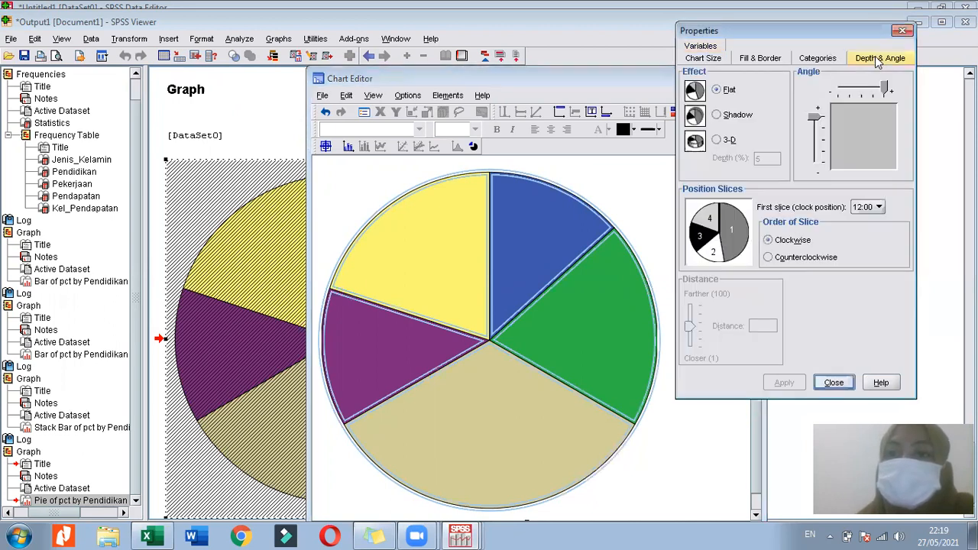
pyautogui.click(717, 141)
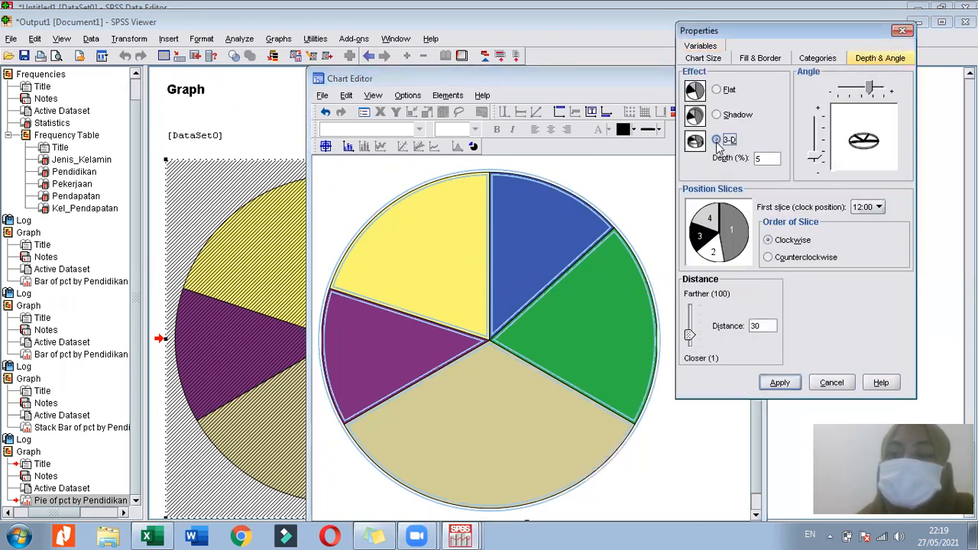
pyautogui.click(781, 384)
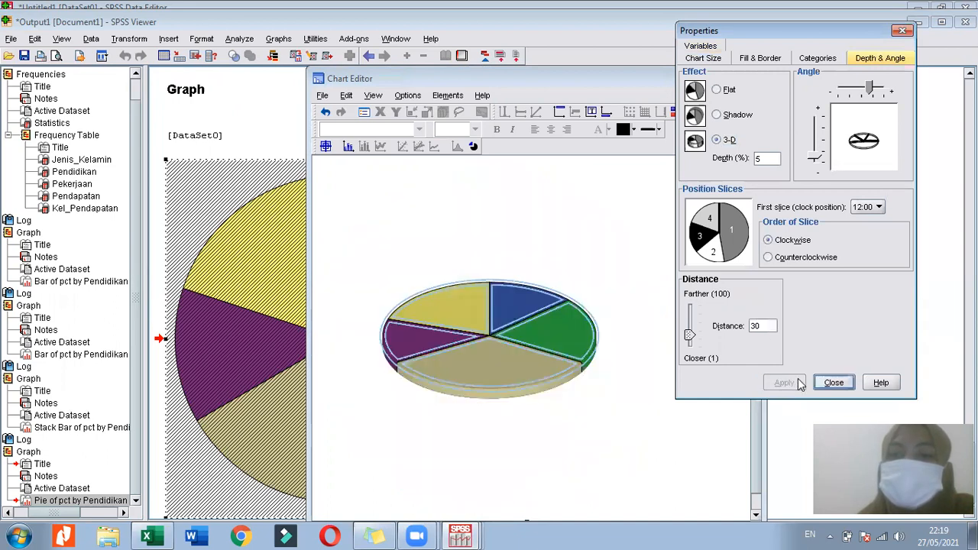
pyautogui.click(902, 32)
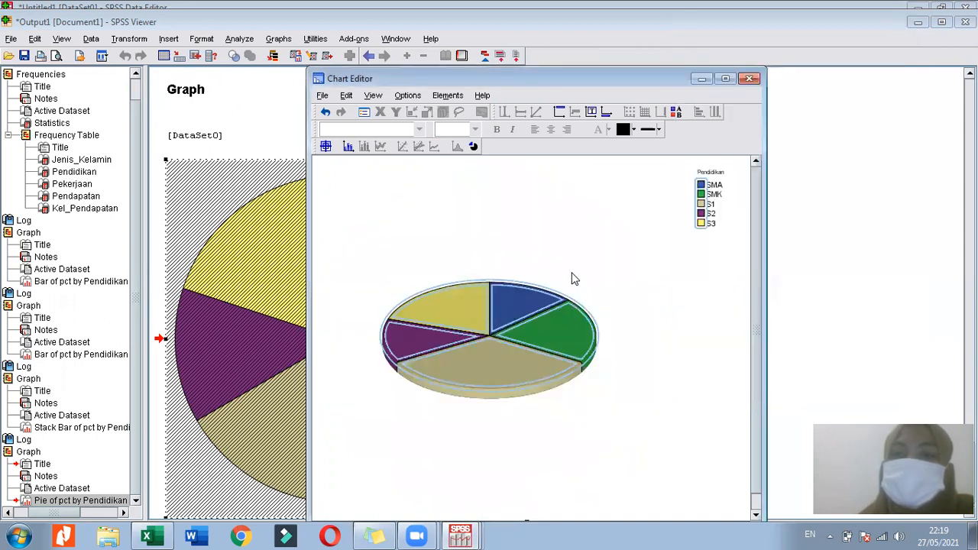
# Show percentage data labels on the slices of the 3-D pie
pyautogui.rightClick(508, 319)
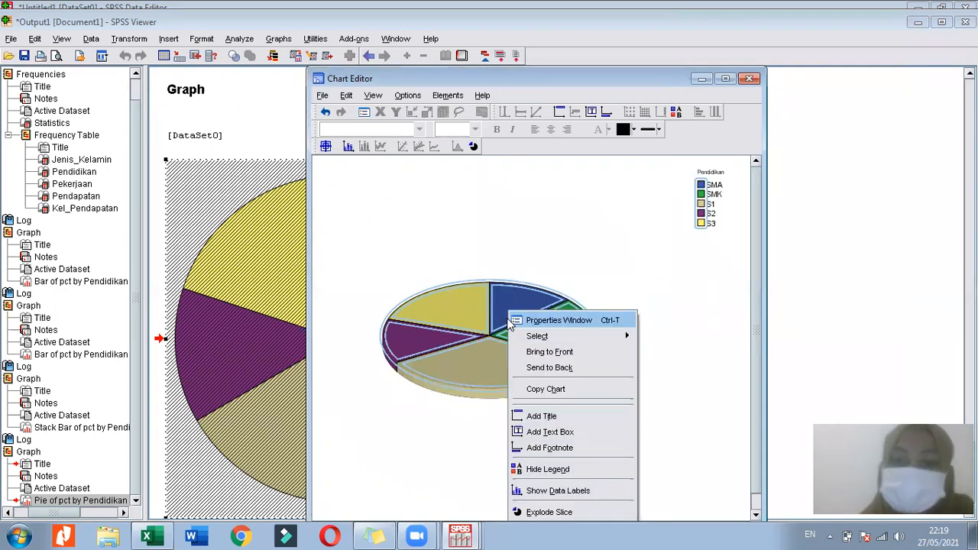
pyautogui.click(562, 492)
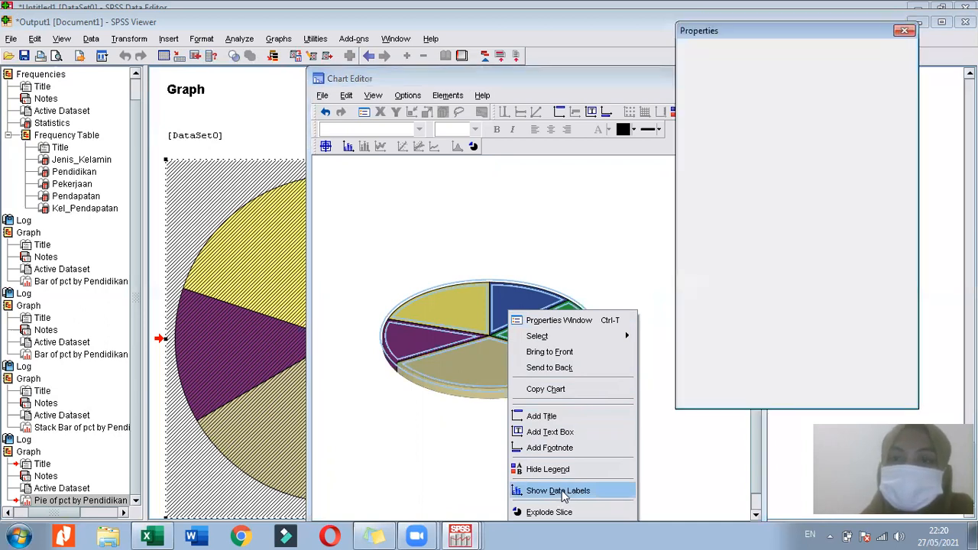
pyautogui.click(904, 31)
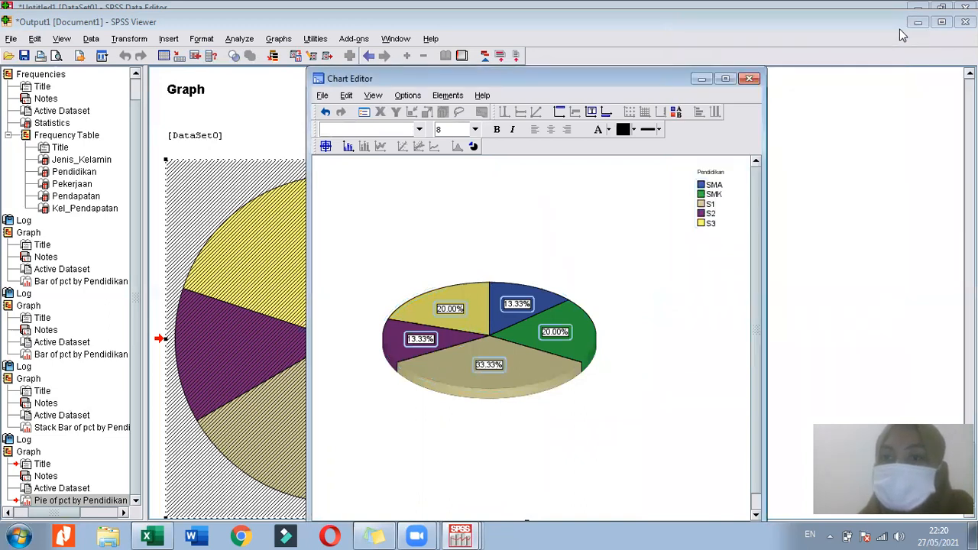
# Add a text box above the pie and replace its default text with "Komposisi Pendidikan Responden"
pyautogui.rightClick(512, 320)
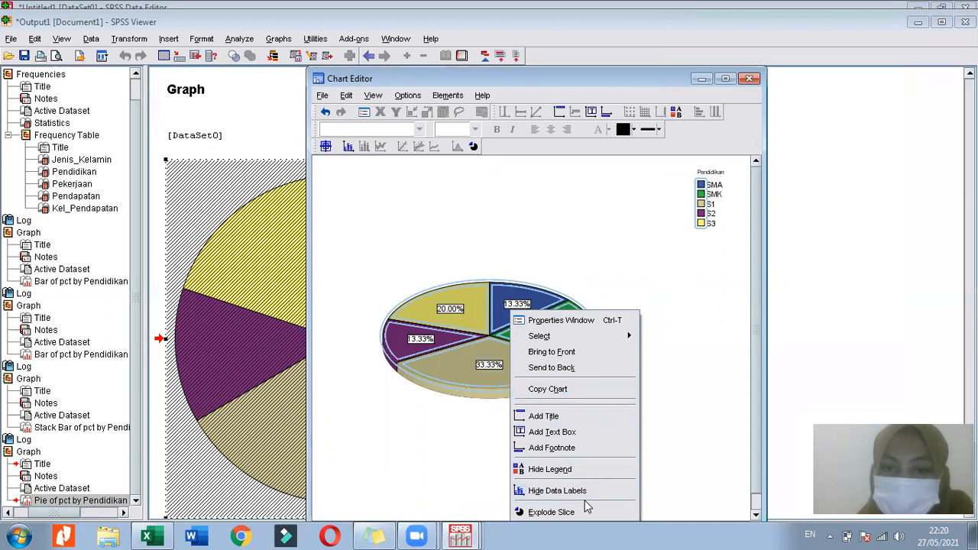
pyautogui.click(562, 430)
pyautogui.click(562, 428)
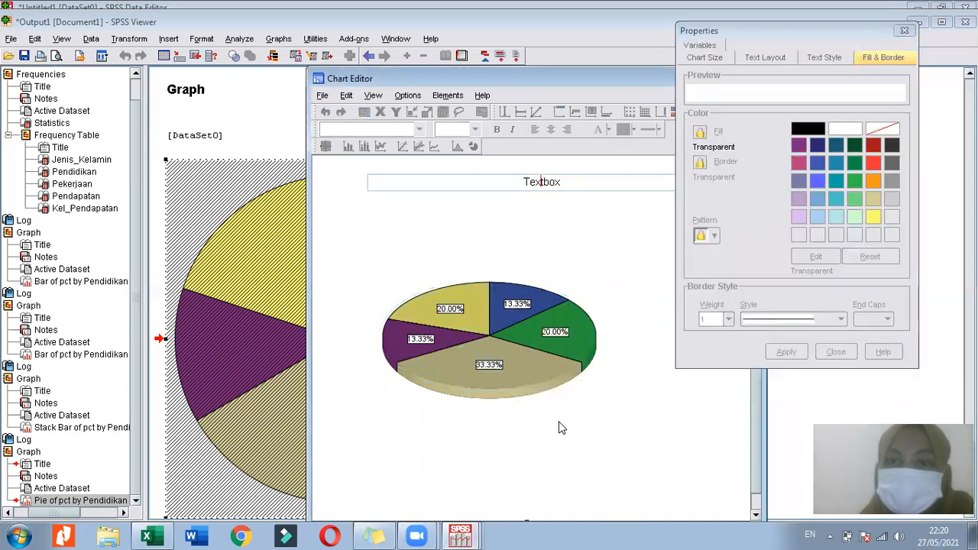
pyautogui.click(539, 183)
pyautogui.press('BackSpace')
pyautogui.press('BackSpace')
pyautogui.press('BackSpace')
pyautogui.press('BackSpace')
pyautogui.press('BackSpace')
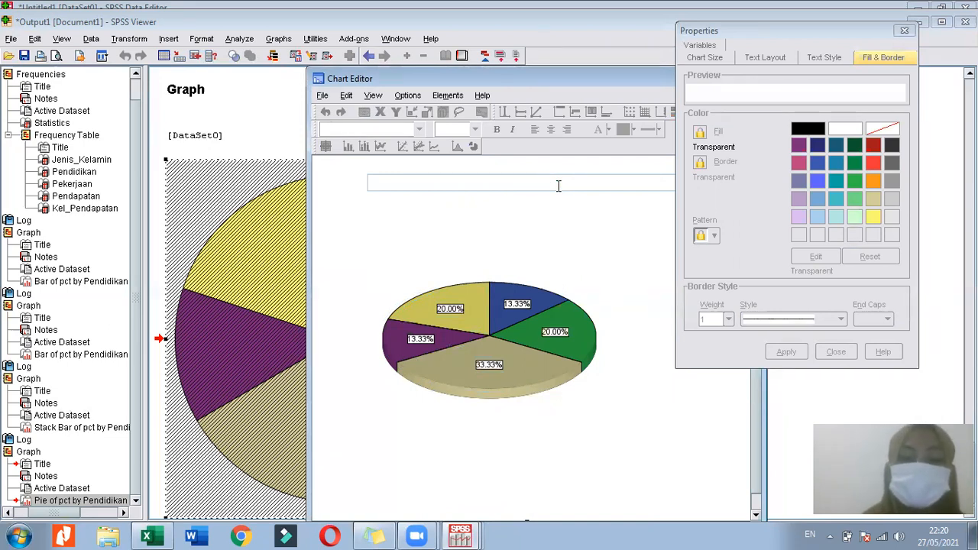
pyautogui.write('Komposisi Pendidika')
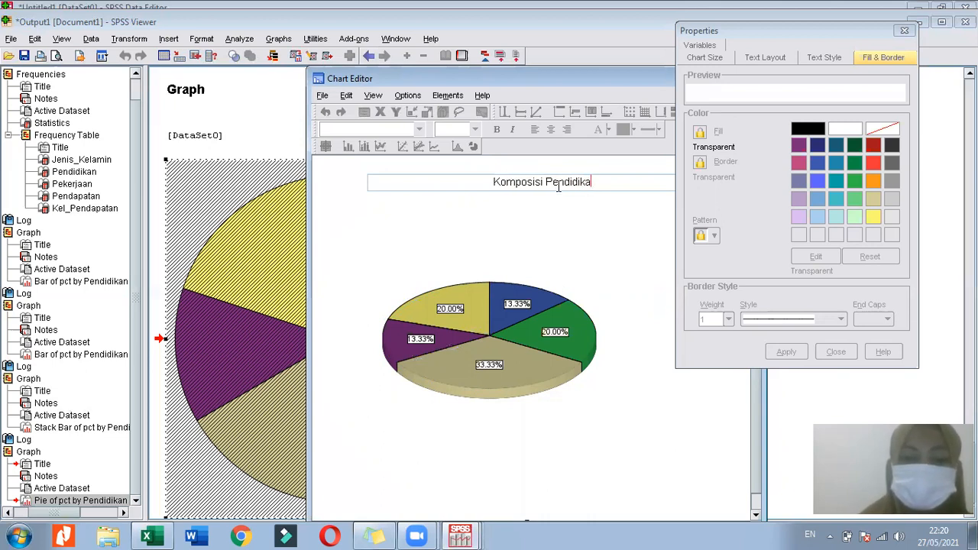
pyautogui.write('n Respond')
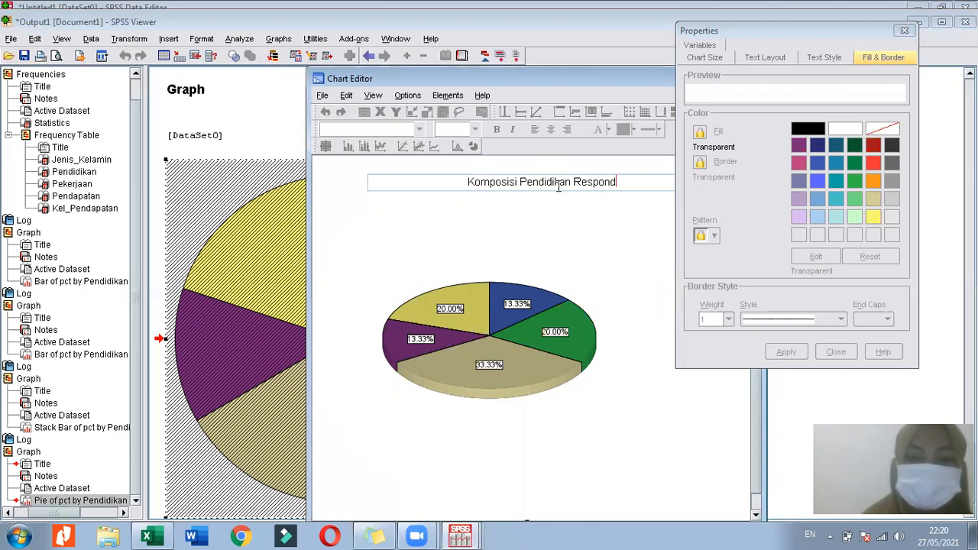
pyautogui.write('en')
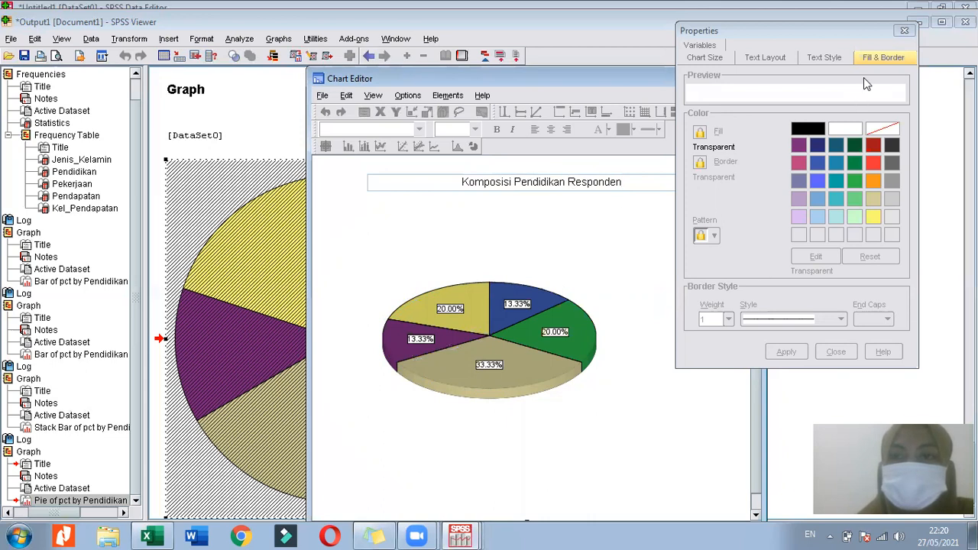
pyautogui.click(904, 31)
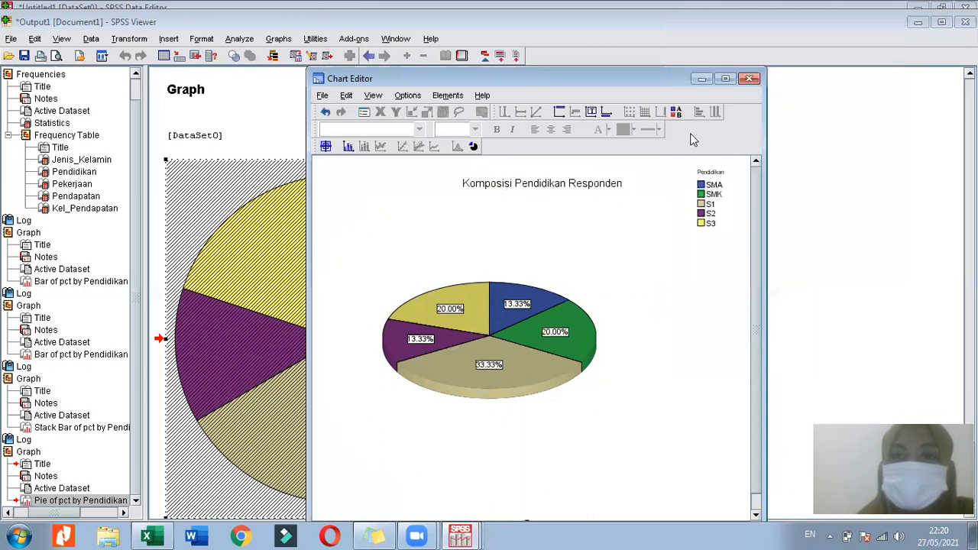
pyautogui.click(500, 184)
pyautogui.click(497, 183)
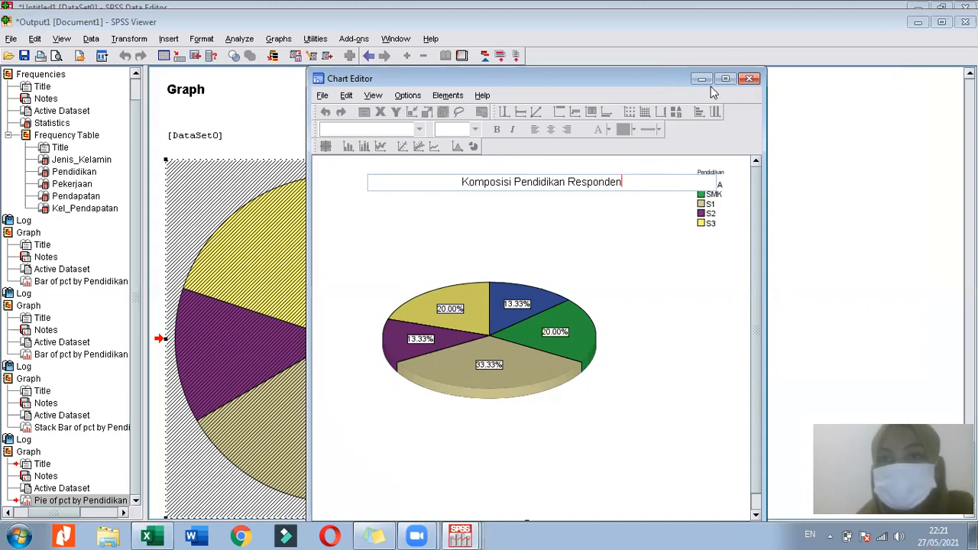
# Close the Chart Editor to apply the title, labels and 3-D formatting to the pie chart in the output
pyautogui.click(749, 79)
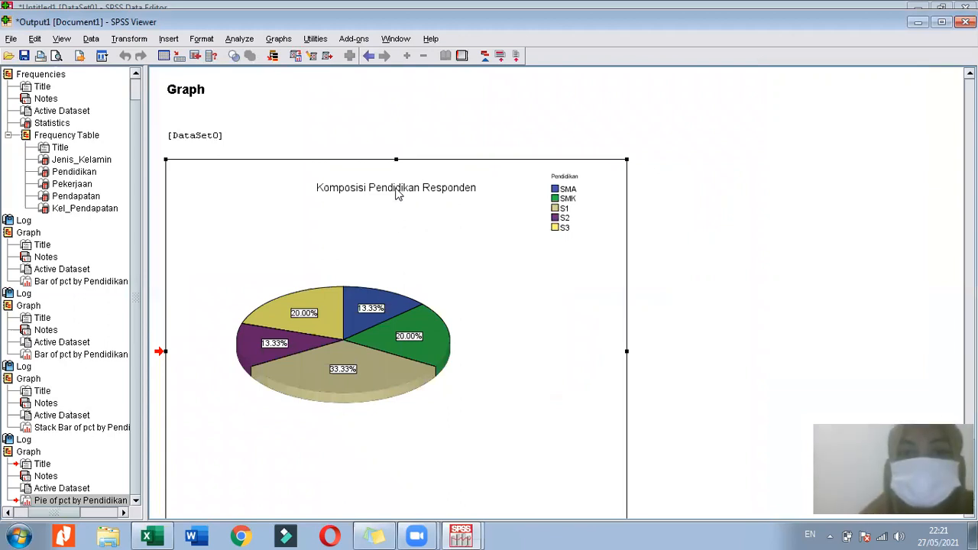
pyautogui.scroll(-1, 416, 289)
pyautogui.scroll(6, 417, 291)
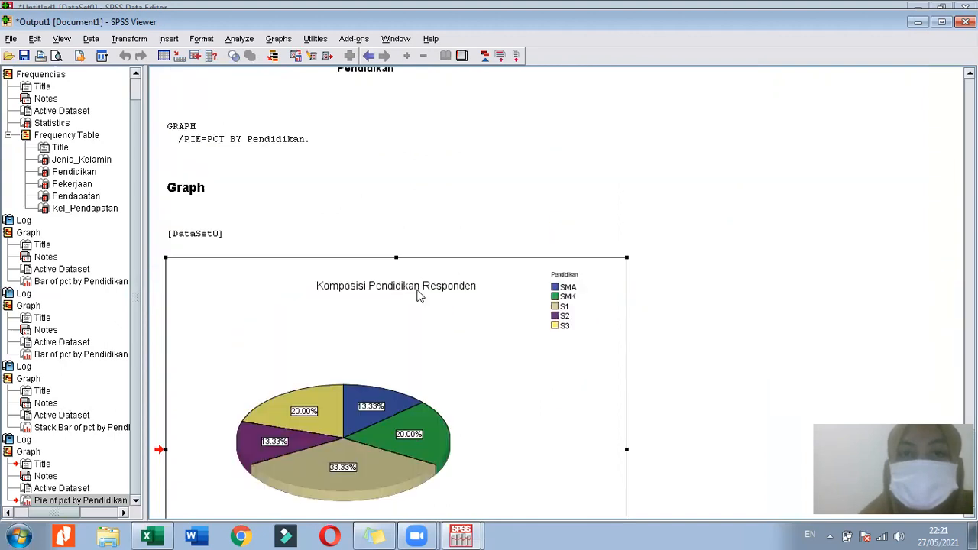
# Review the output backwards from the stacked bar chart through the other bar charts and frequency tables to the Statistics table
pyautogui.scroll(8, 418, 296)
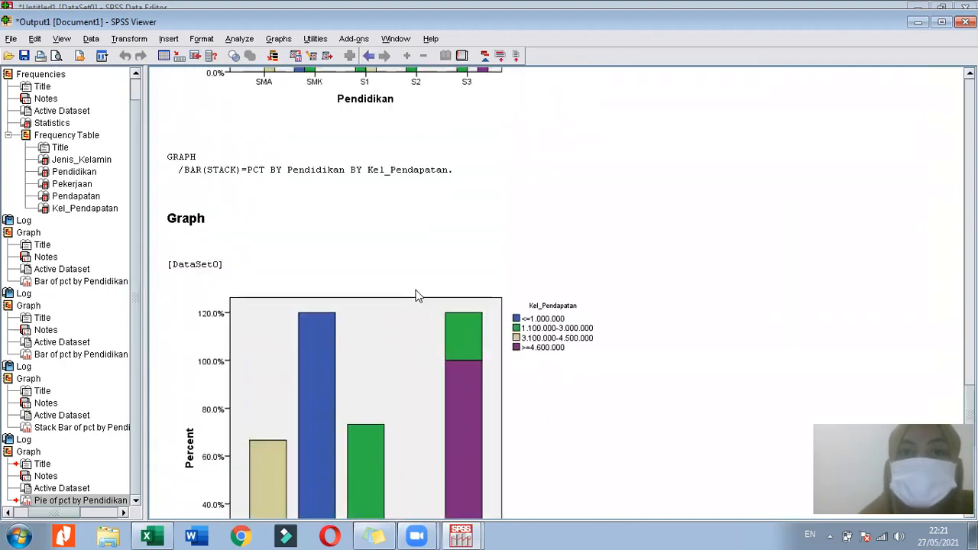
pyautogui.scroll(1, 418, 296)
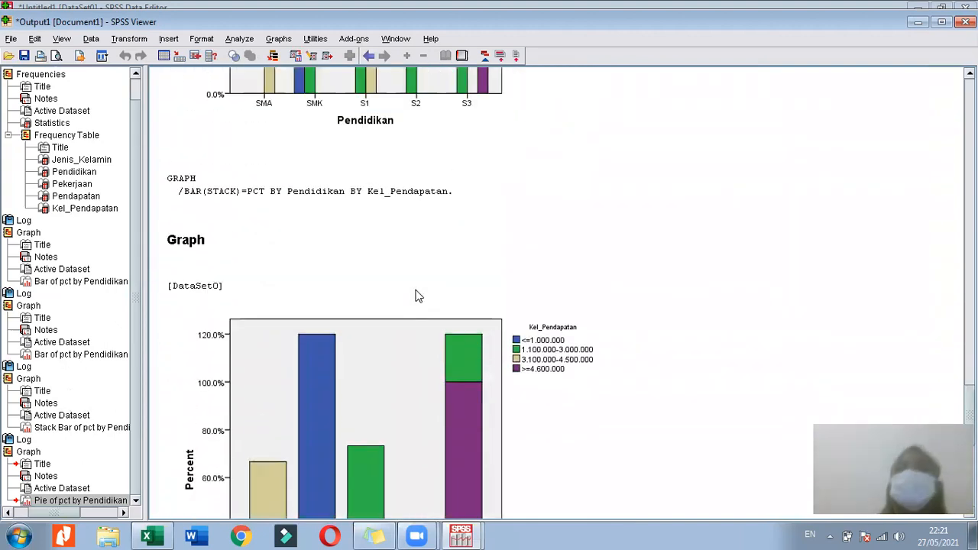
pyautogui.scroll(5, 418, 296)
pyautogui.scroll(1, 939, 400)
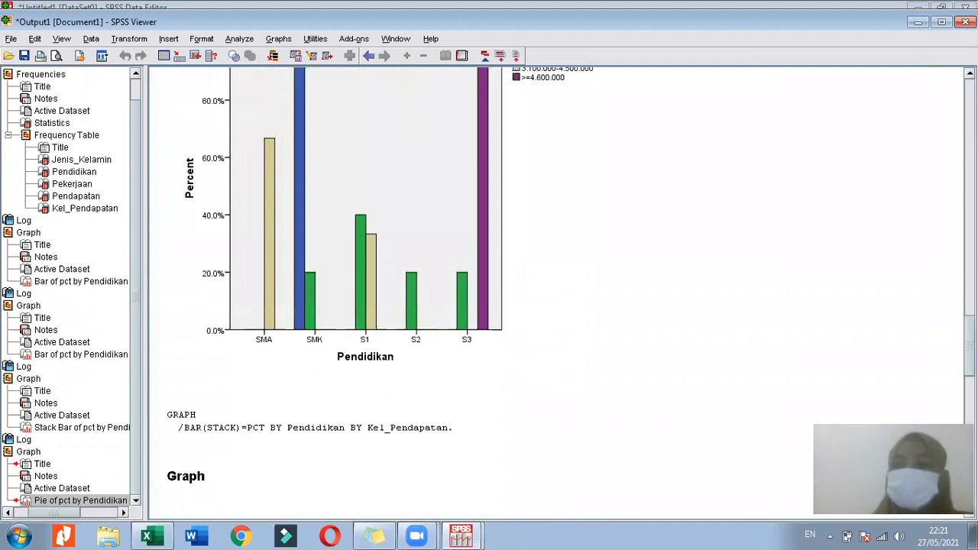
pyautogui.scroll(10, 952, 328)
pyautogui.scroll(8, 948, 347)
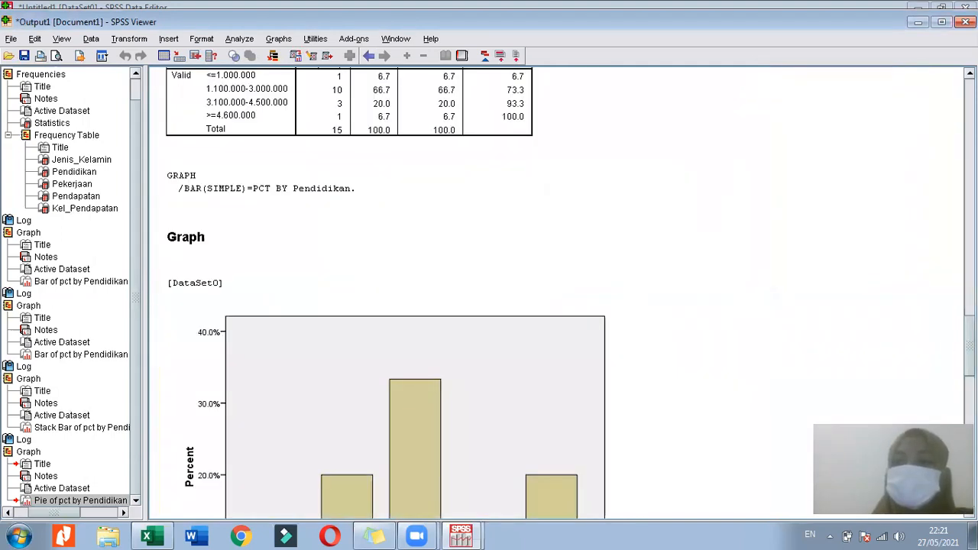
pyautogui.scroll(-10, 558, 295)
pyautogui.scroll(10, 558, 294)
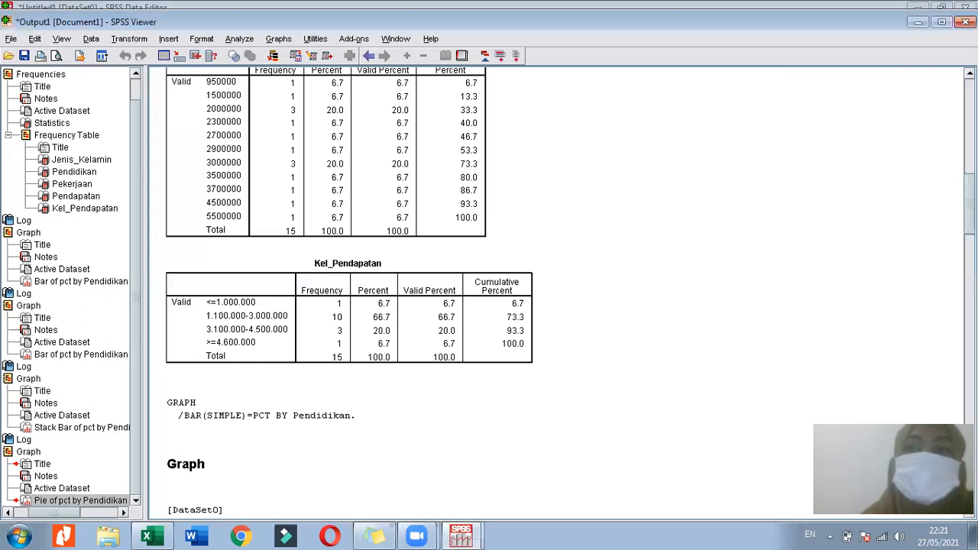
pyautogui.scroll(5, 489, 295)
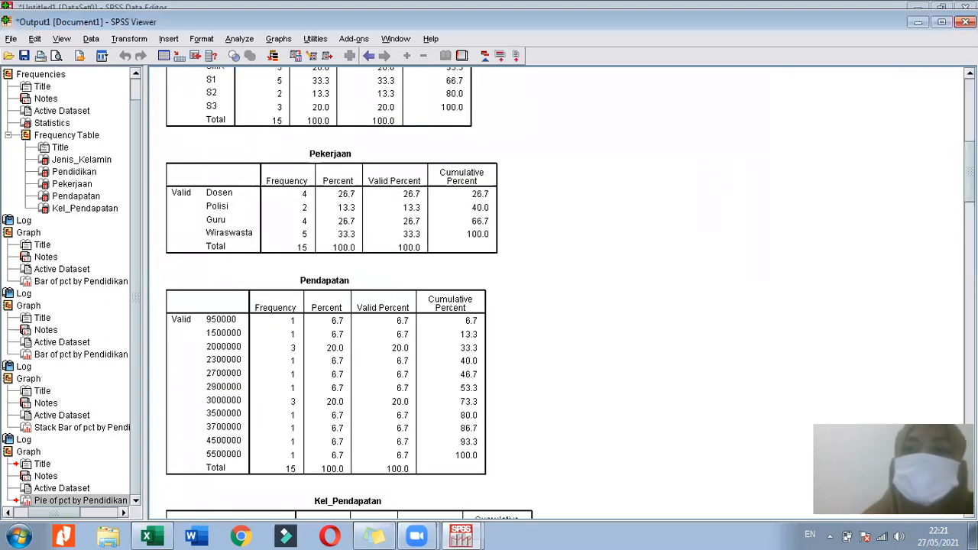
pyautogui.scroll(10, 558, 290)
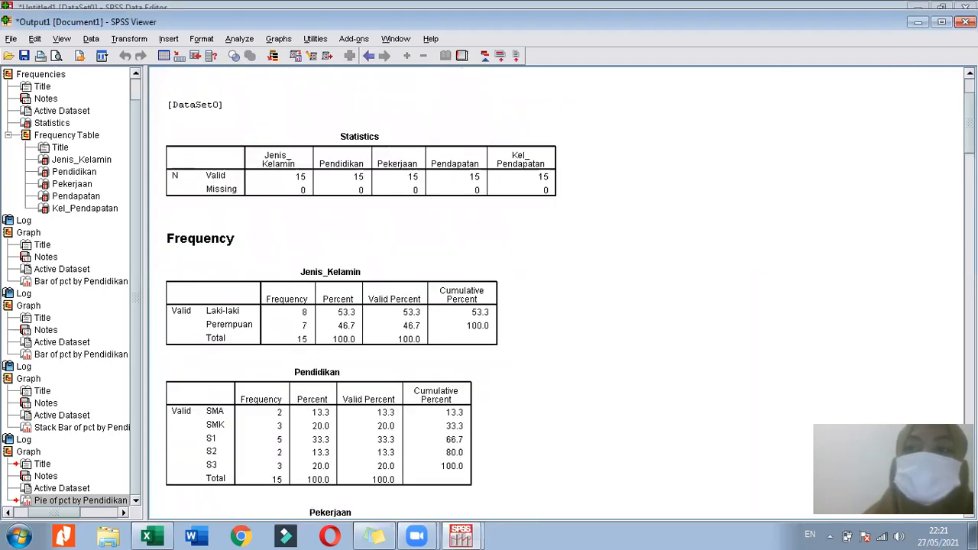
pyautogui.scroll(2, 558, 291)
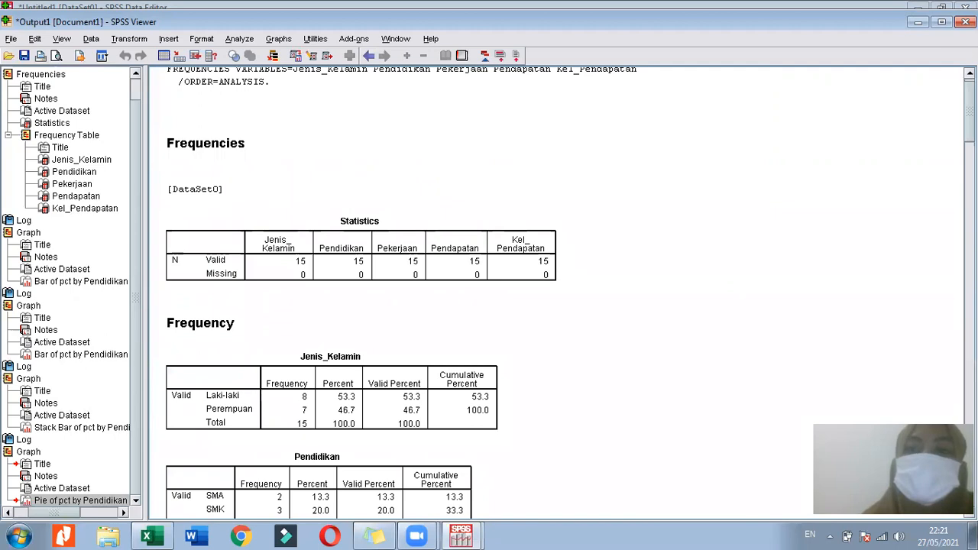
# Examine the frequency tables in order, followed by the simple and clustered bar charts of Pendidikan
pyautogui.scroll(-4, 558, 290)
pyautogui.scroll(-7, 558, 290)
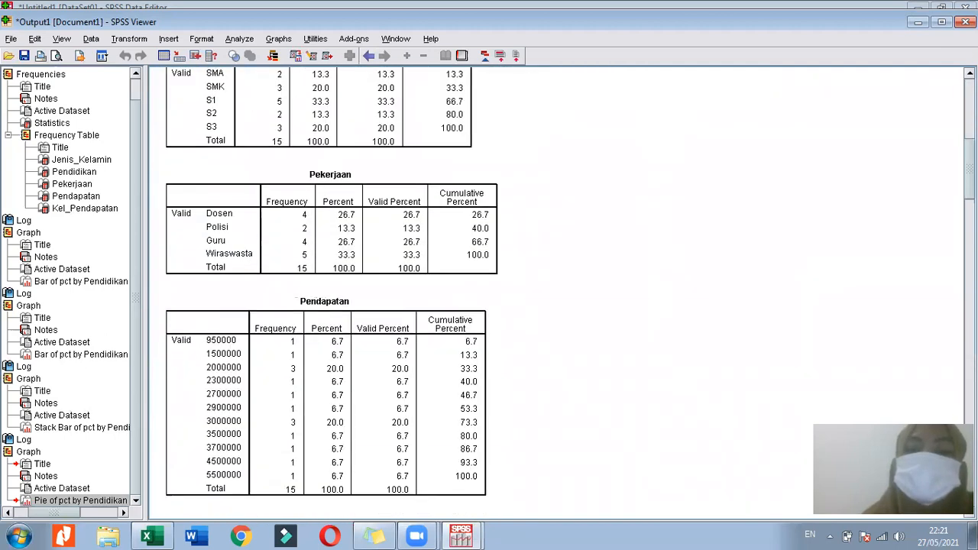
pyautogui.scroll(-7, 558, 291)
pyautogui.scroll(-4, 558, 290)
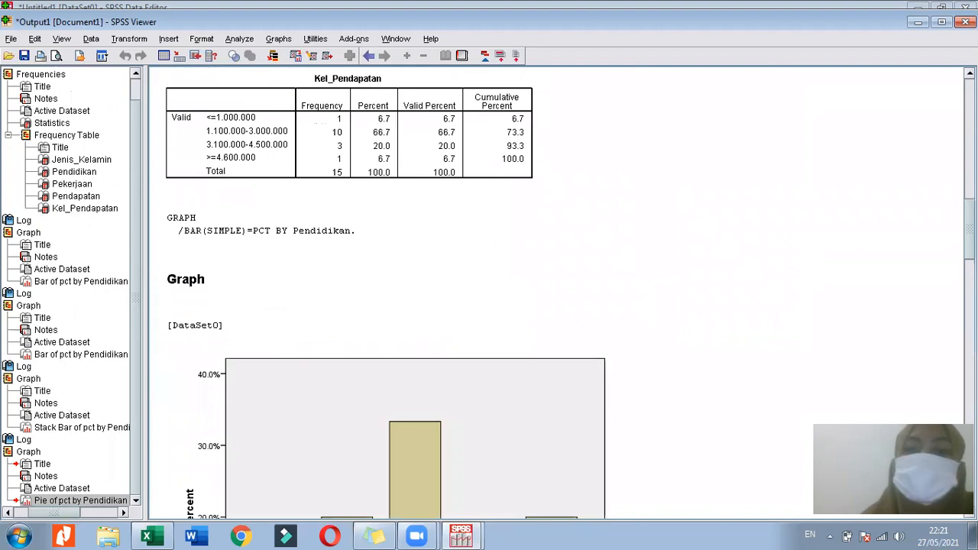
pyautogui.scroll(-5, 558, 290)
pyautogui.scroll(-6, 558, 290)
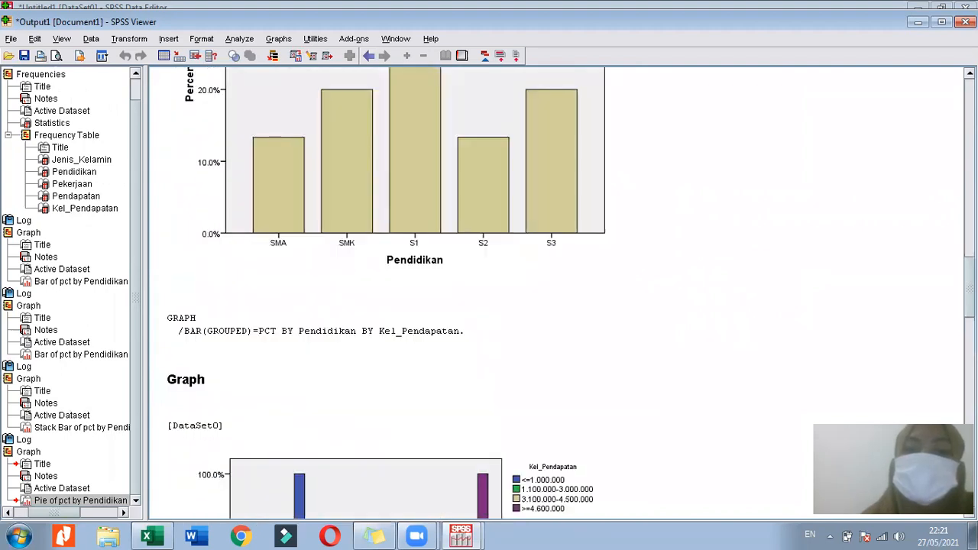
pyautogui.scroll(-6, 558, 290)
pyautogui.scroll(-3, 558, 291)
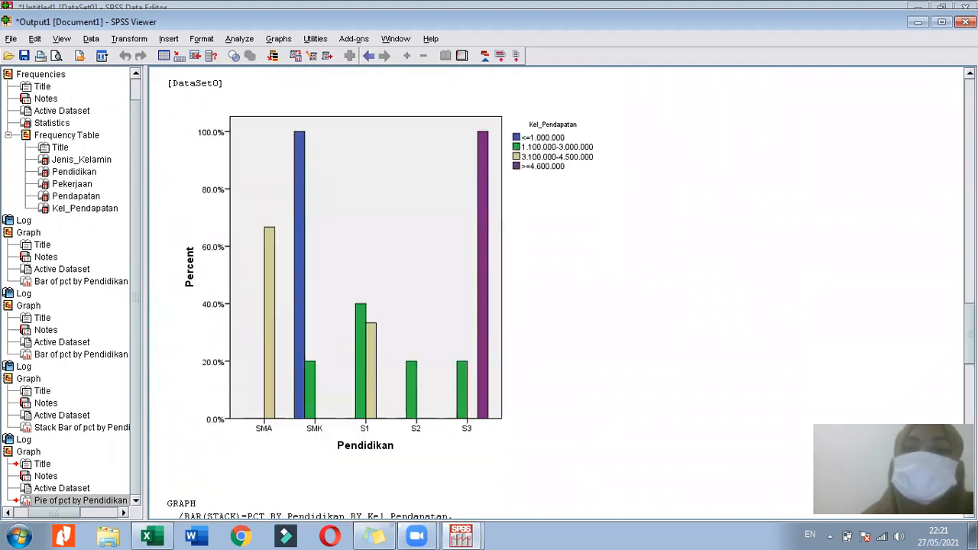
pyautogui.scroll(-4, 558, 291)
pyautogui.scroll(1, 558, 290)
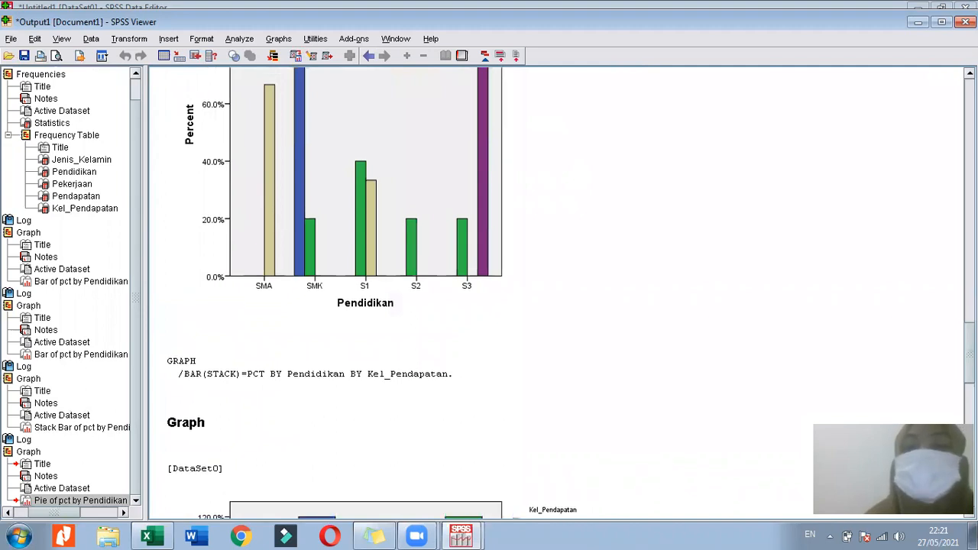
# Compare the simple, clustered and stacked bar charts of Pendidikan and inspect the formatted pie chart
pyautogui.scroll(2, 558, 291)
pyautogui.scroll(3, 558, 290)
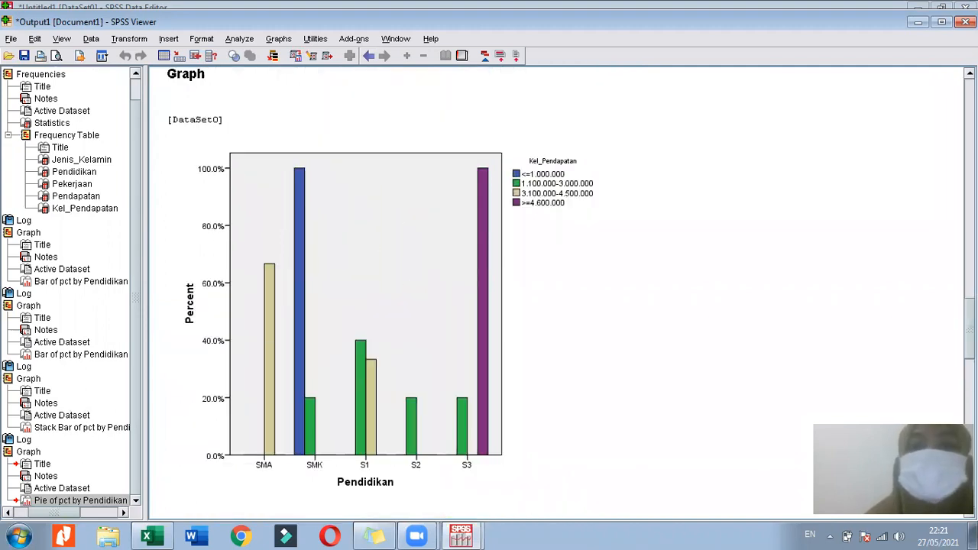
pyautogui.scroll(4, 558, 290)
pyautogui.scroll(3, 950, 280)
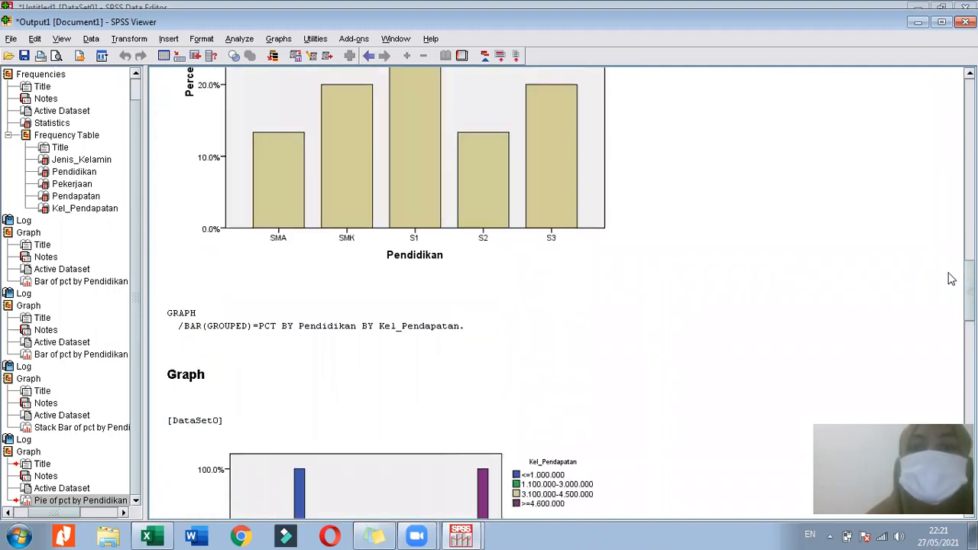
pyautogui.scroll(4, 950, 280)
pyautogui.scroll(3, 946, 267)
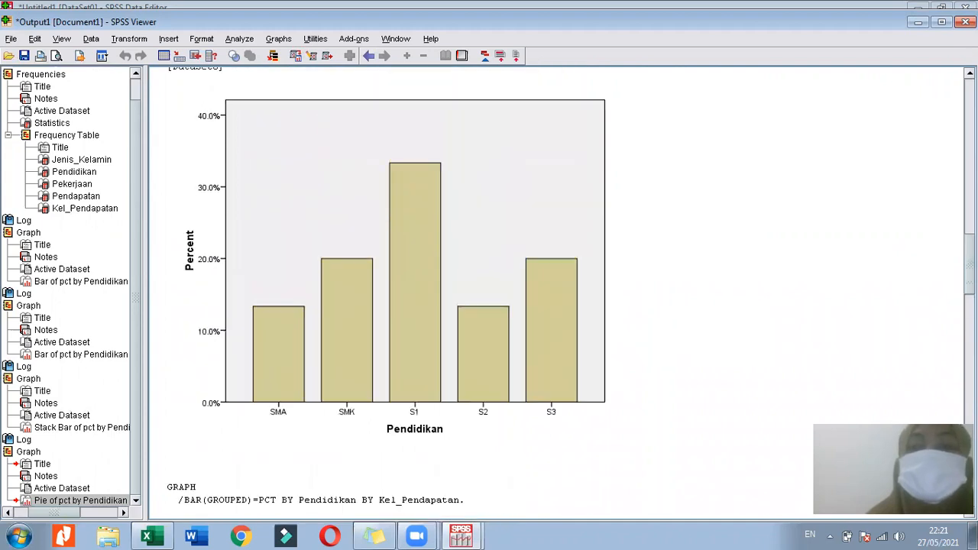
pyautogui.scroll(-6, 945, 265)
pyautogui.scroll(-5, 558, 290)
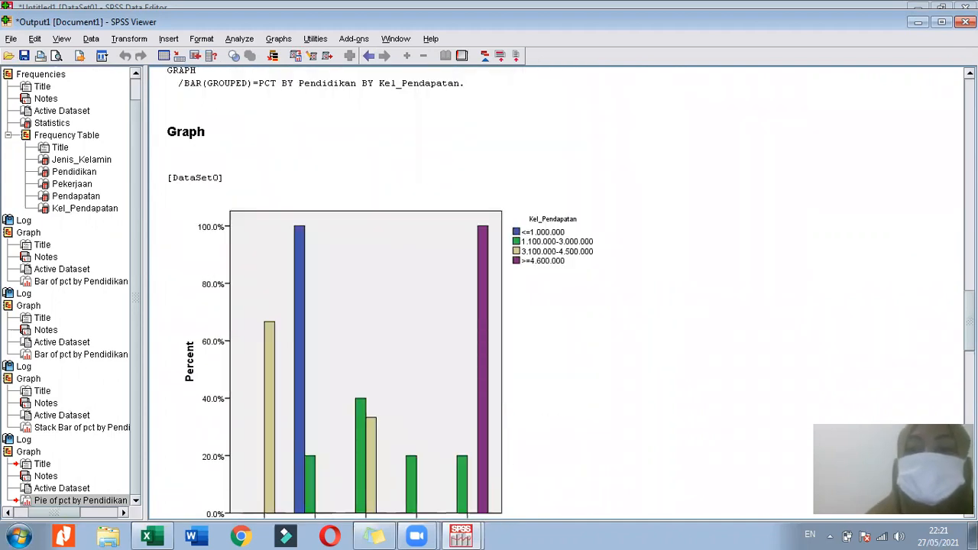
pyautogui.scroll(-10, 558, 291)
pyautogui.scroll(-6, 558, 290)
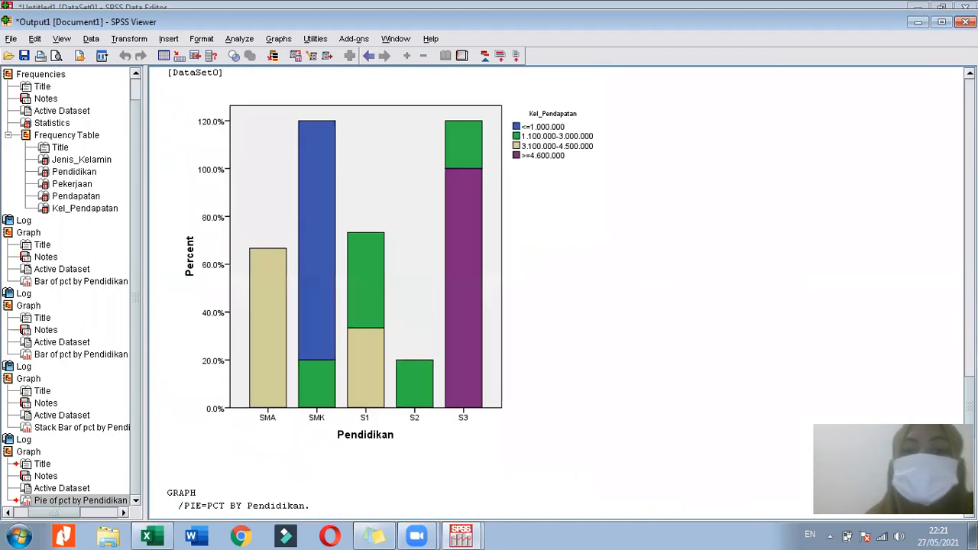
pyautogui.scroll(-5, 558, 291)
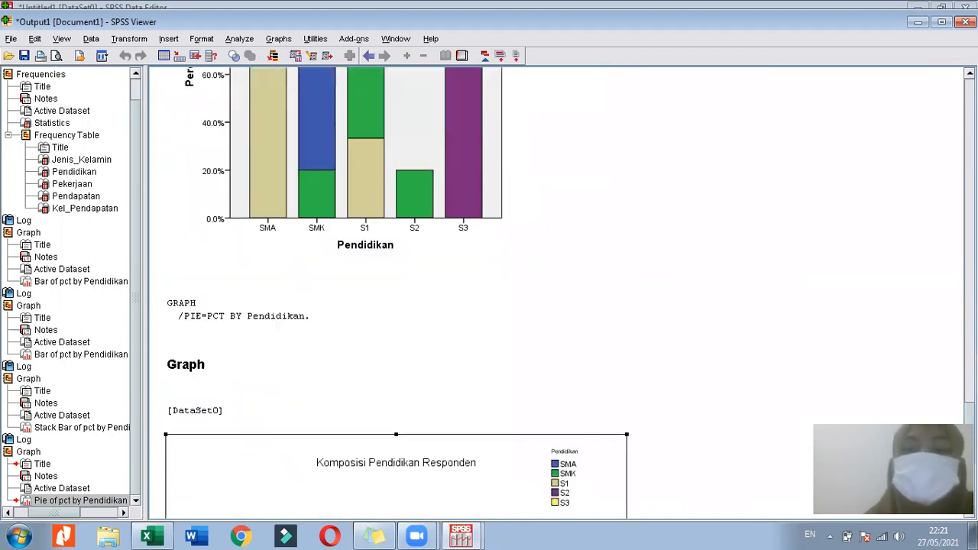
pyautogui.scroll(-8, 334, 253)
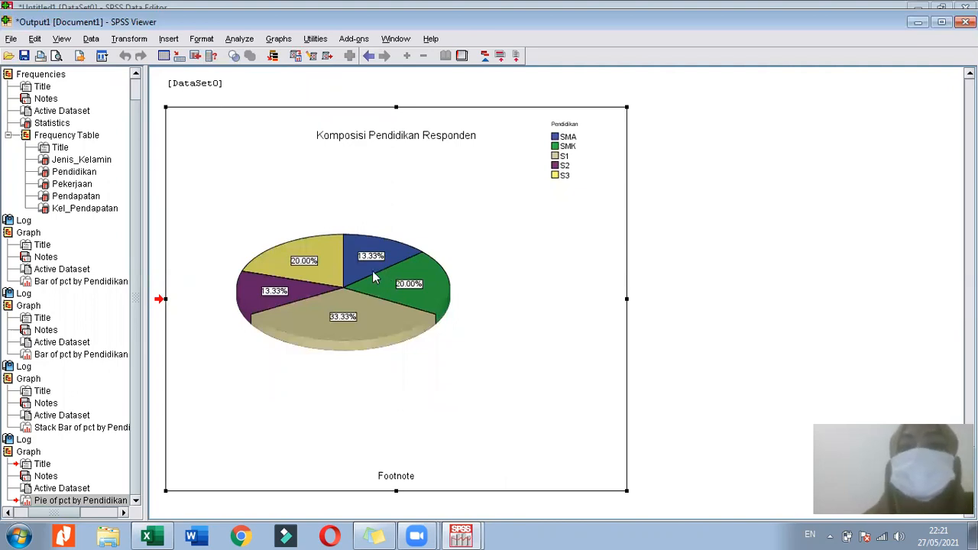
pyautogui.doubleClick(401, 258)
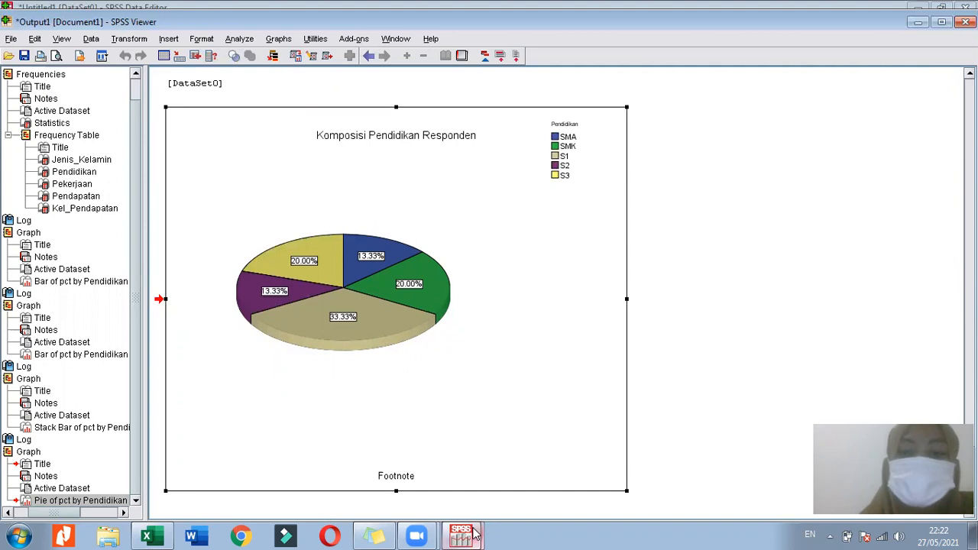
# Switch to the Data Editor and choose the TUGAS PRAKTIKUM STATISTIKA folder on data 2 (E:) as the save location
pyautogui.moveTo(474, 535)
pyautogui.click(423, 480)
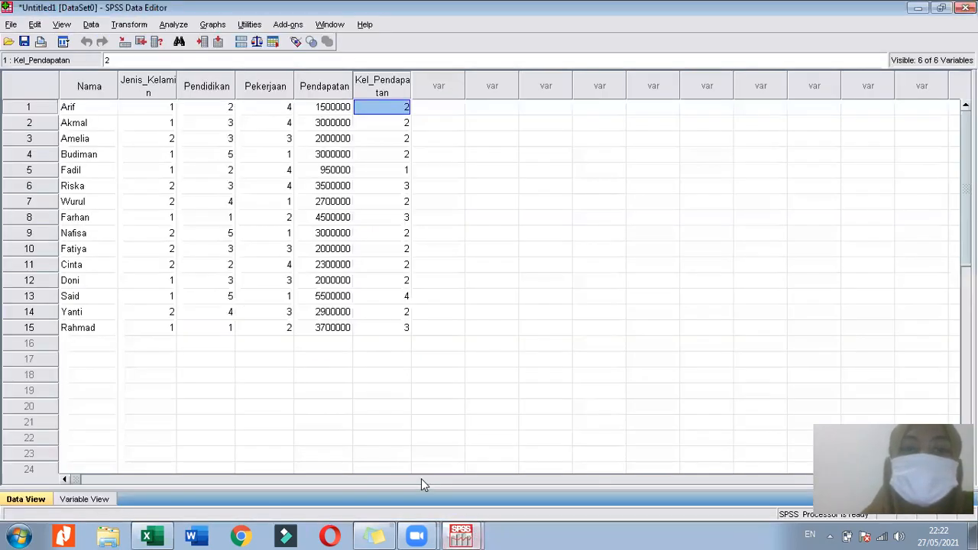
pyautogui.click(10, 24)
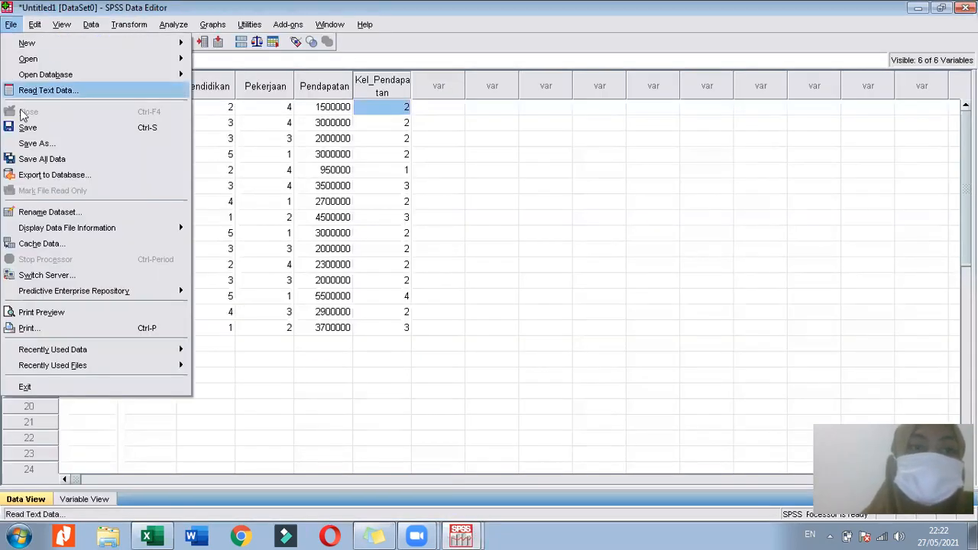
pyautogui.click(65, 146)
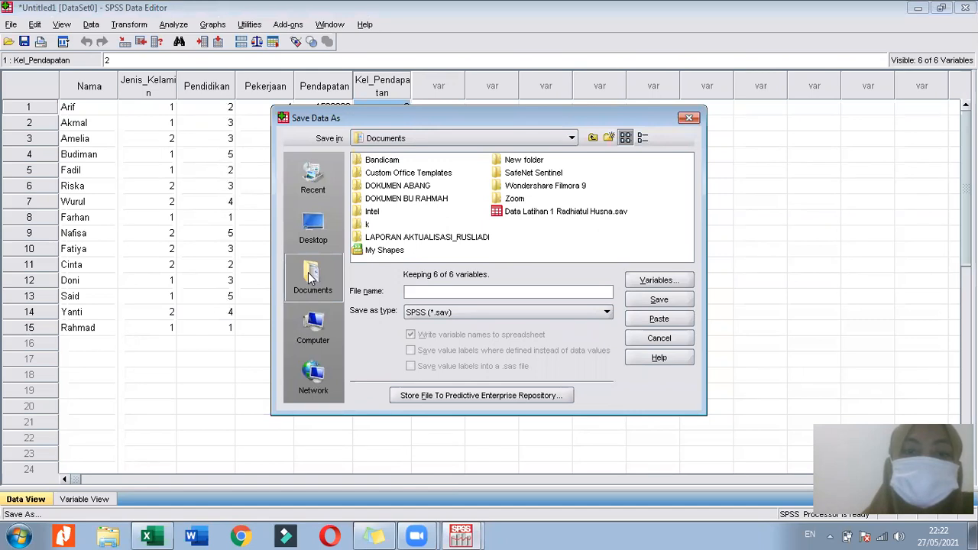
pyautogui.click(324, 337)
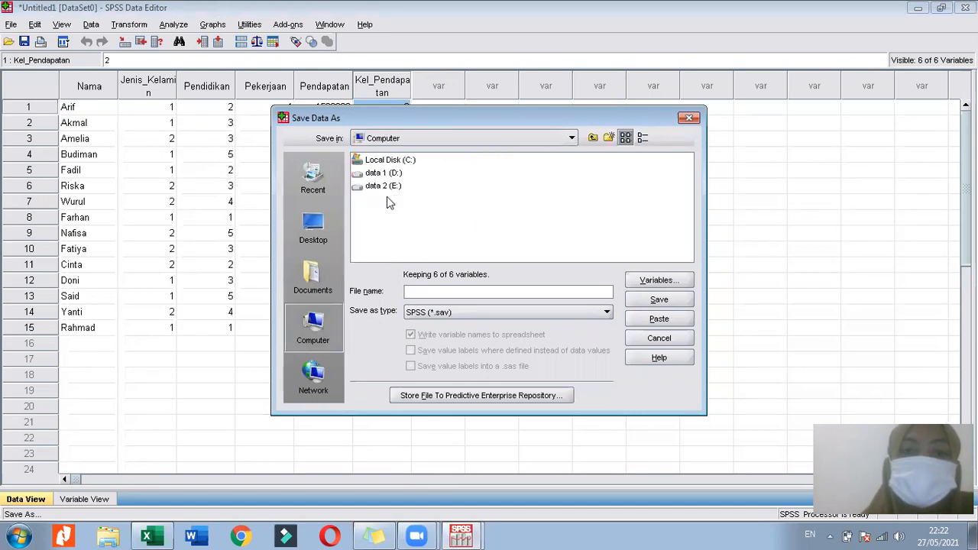
pyautogui.doubleClick(382, 189)
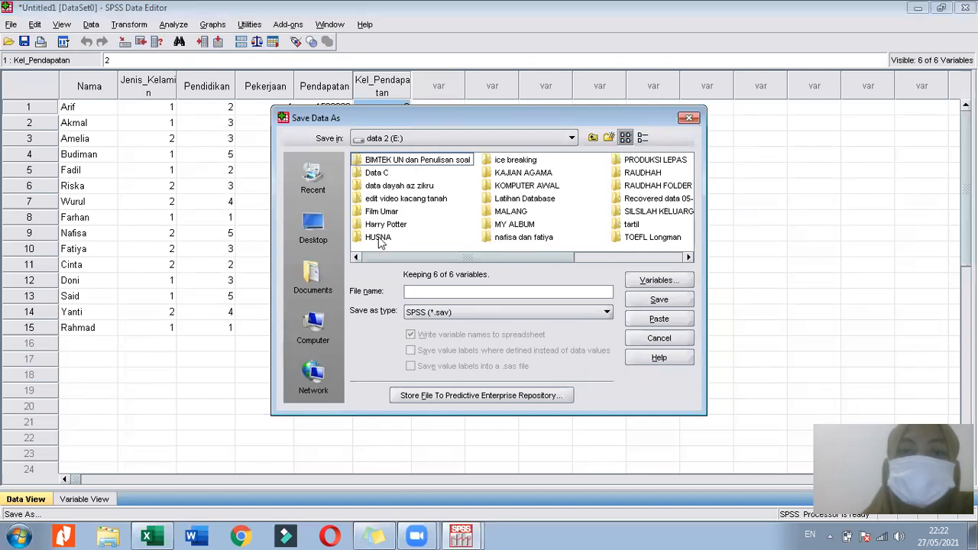
pyautogui.scroll(-2, 382, 228)
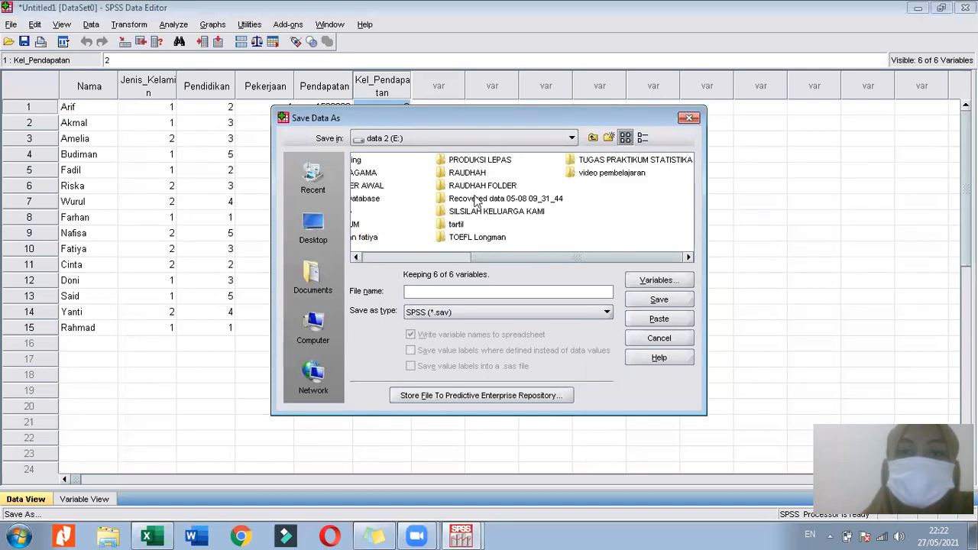
pyautogui.doubleClick(592, 162)
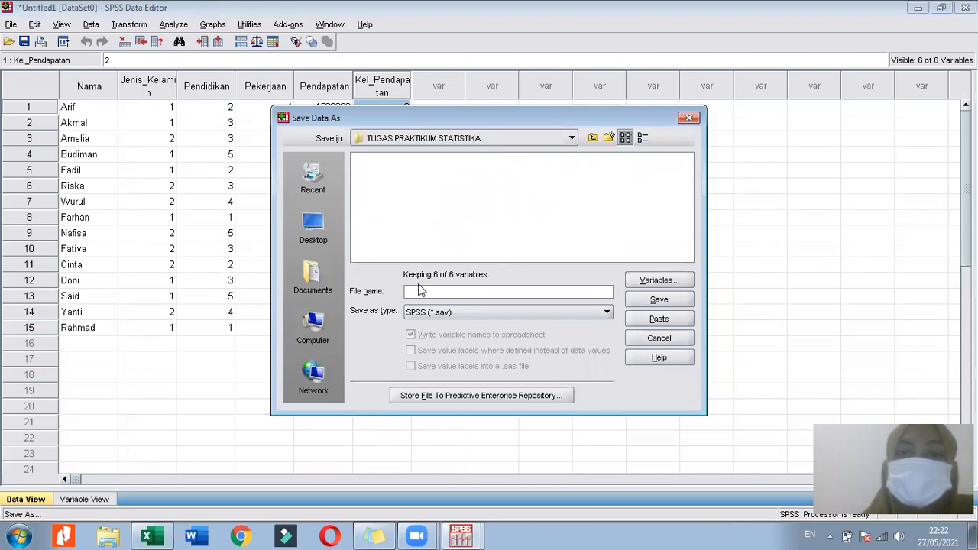
# Save the dataset in SPSS (*.sav) format under the name "Input data" followed by the author's full name
pyautogui.click(422, 289)
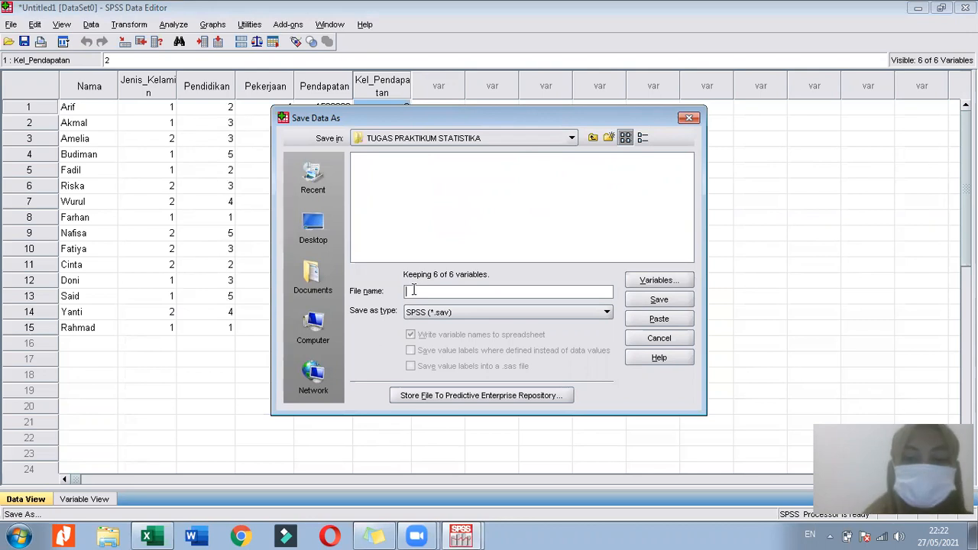
pyautogui.write('Input data Radhiatul')
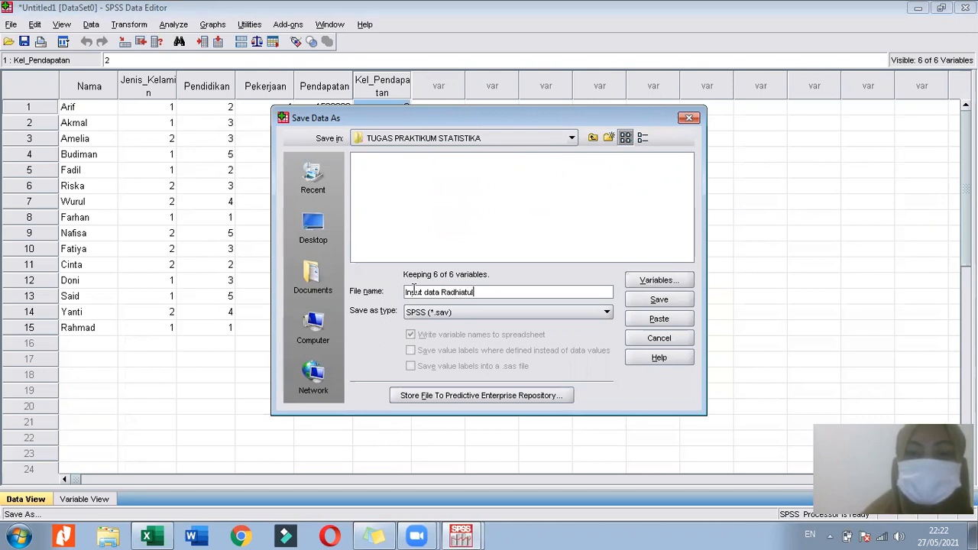
pyautogui.write(' Husna')
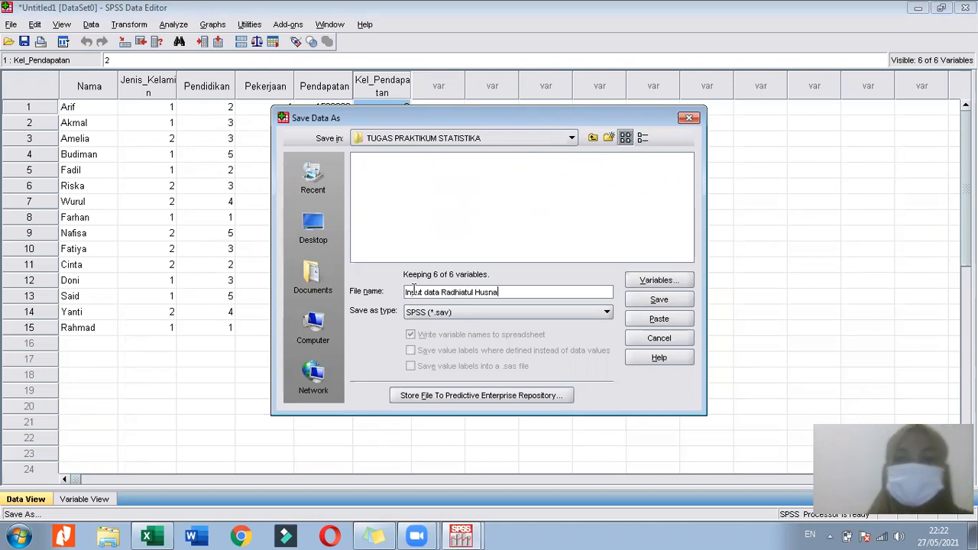
pyautogui.click(649, 301)
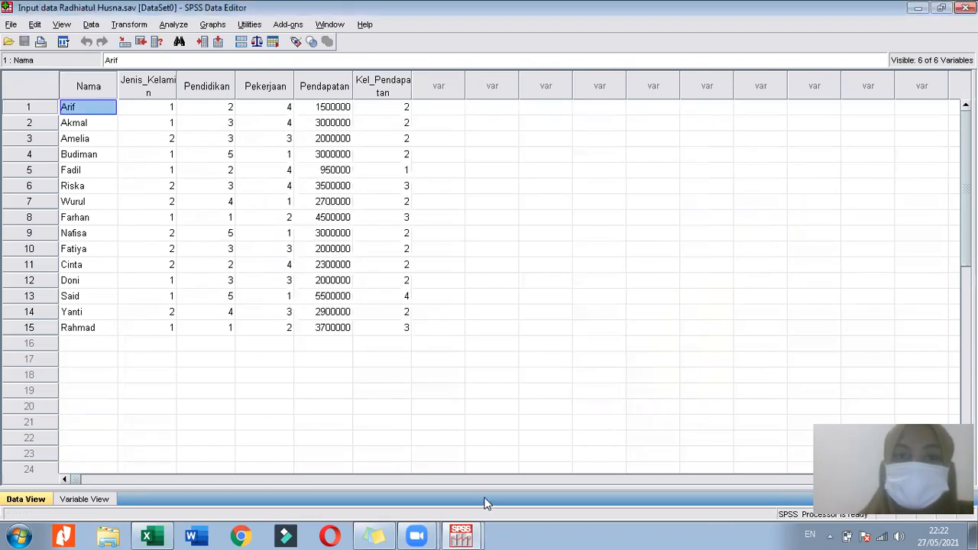
# Switch to the output Viewer and choose the TUGAS PRAKTIKUM STATISTIKA folder on data 2 (E:) as the output's save location
pyautogui.click(461, 535)
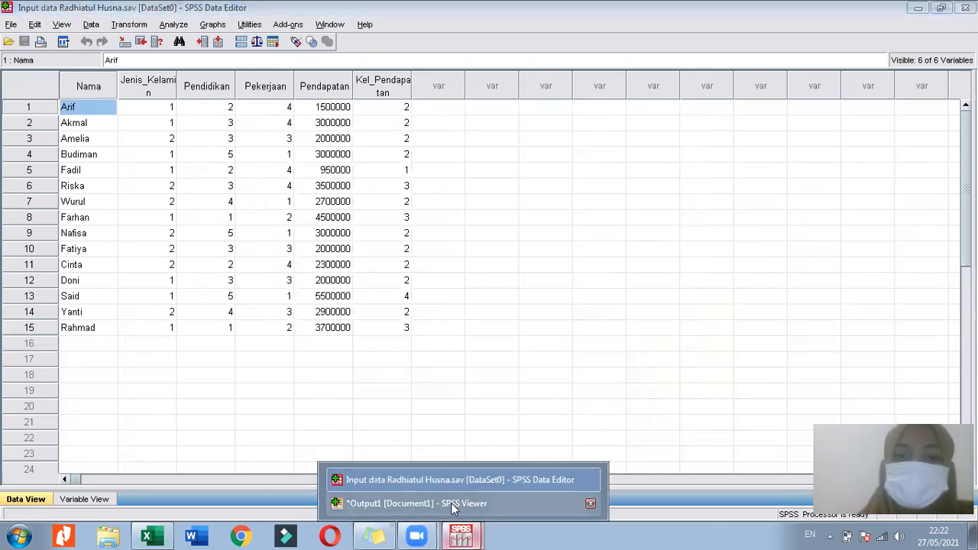
pyautogui.click(451, 503)
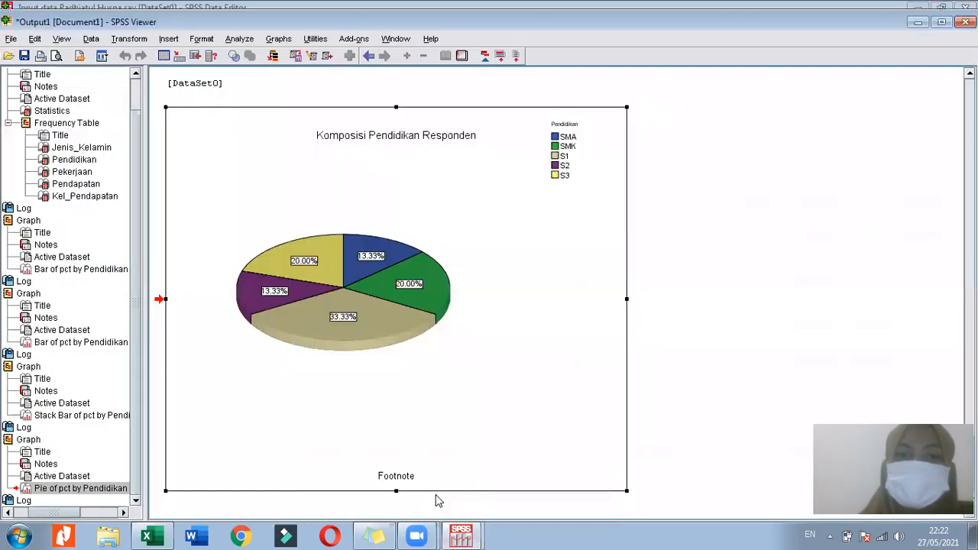
pyautogui.click(9, 38)
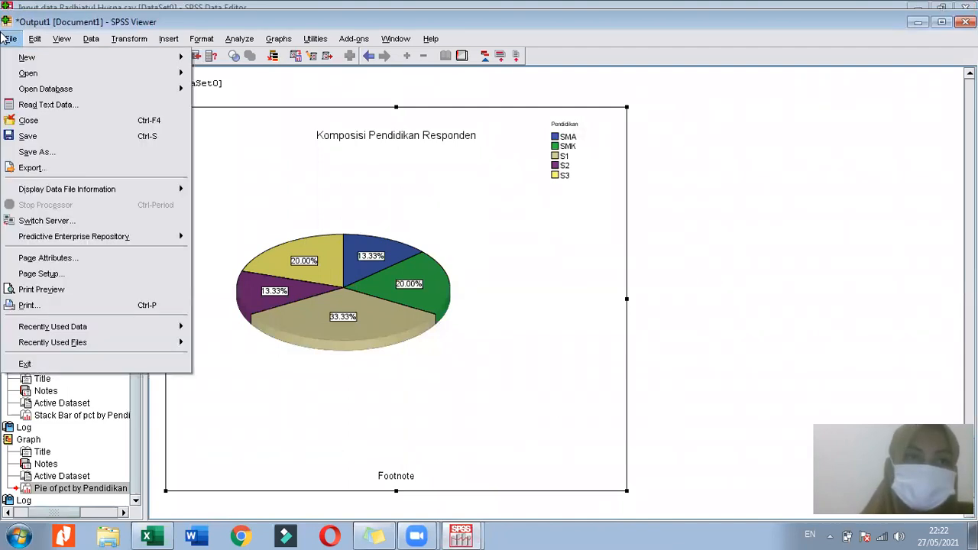
pyautogui.click(44, 152)
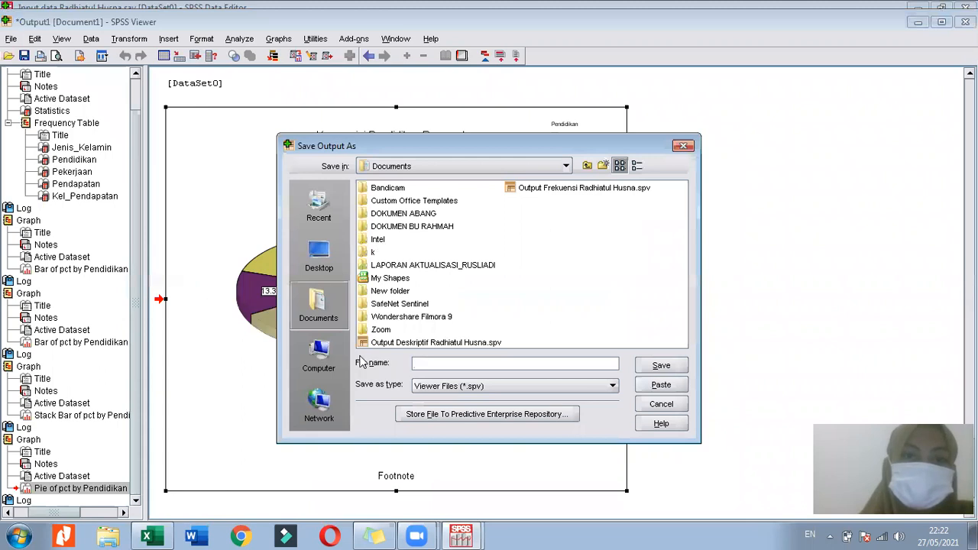
pyautogui.click(319, 338)
pyautogui.doubleClick(390, 215)
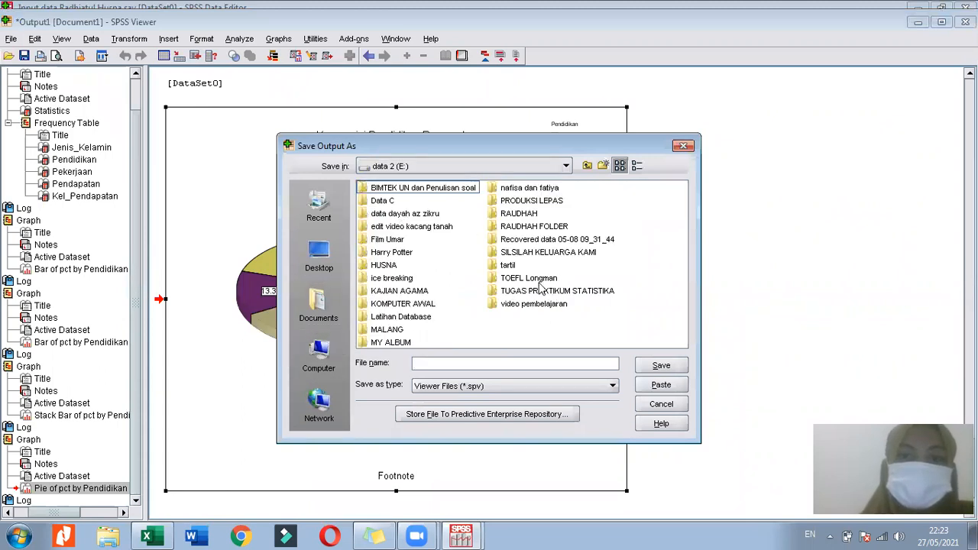
pyautogui.doubleClick(534, 292)
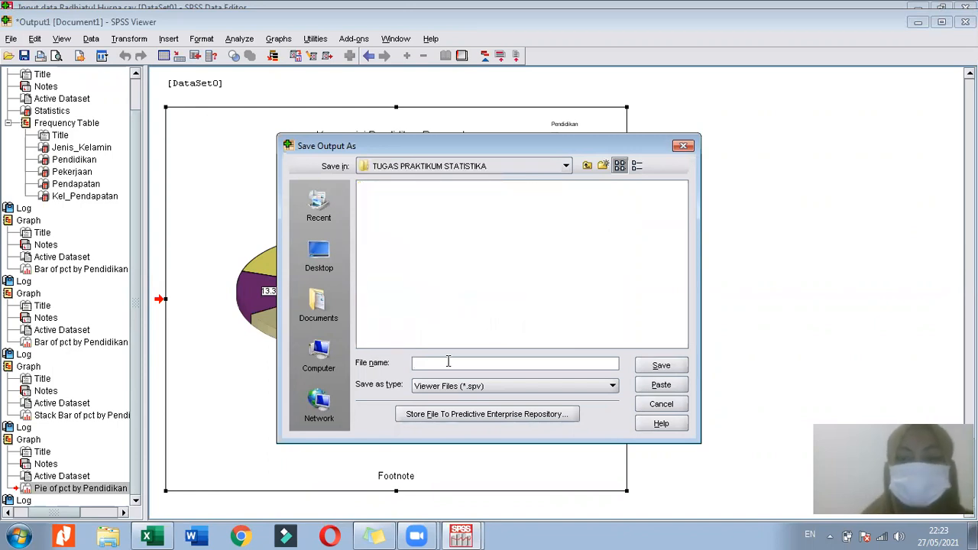
# Save the output as a Viewer file (*.spv) named "Output data" followed by the author's full name, and minimize both SPSS windows
pyautogui.write('Output data')
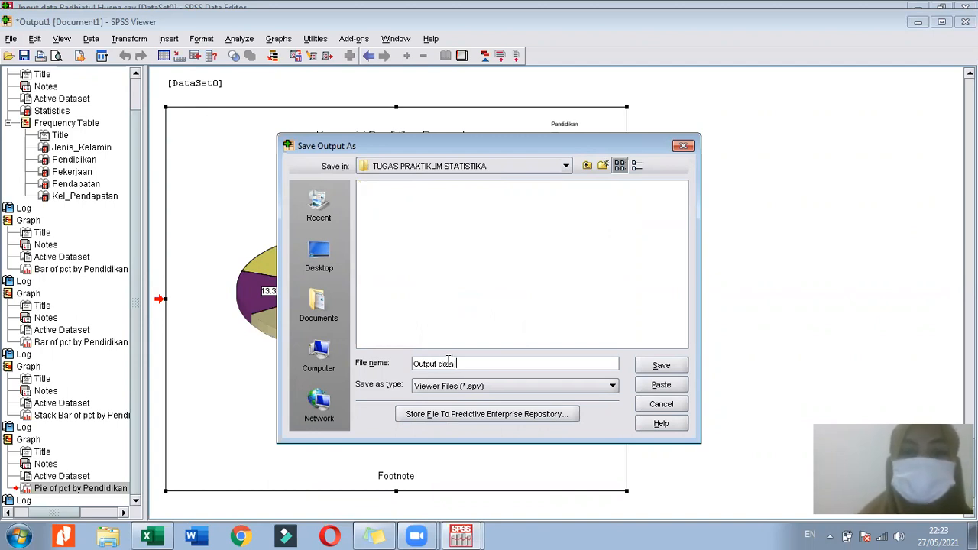
pyautogui.write(' Radhiatul Husna')
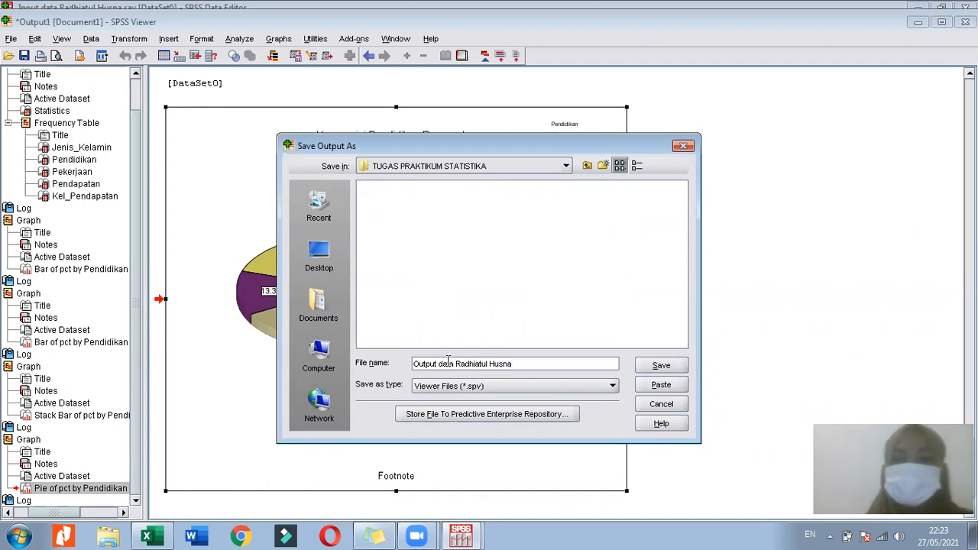
pyautogui.click(651, 366)
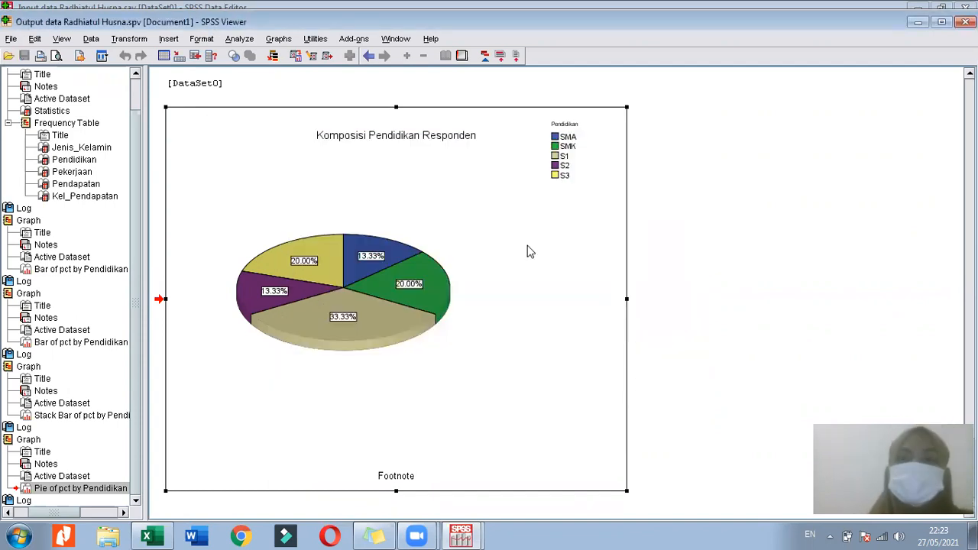
pyautogui.click(918, 23)
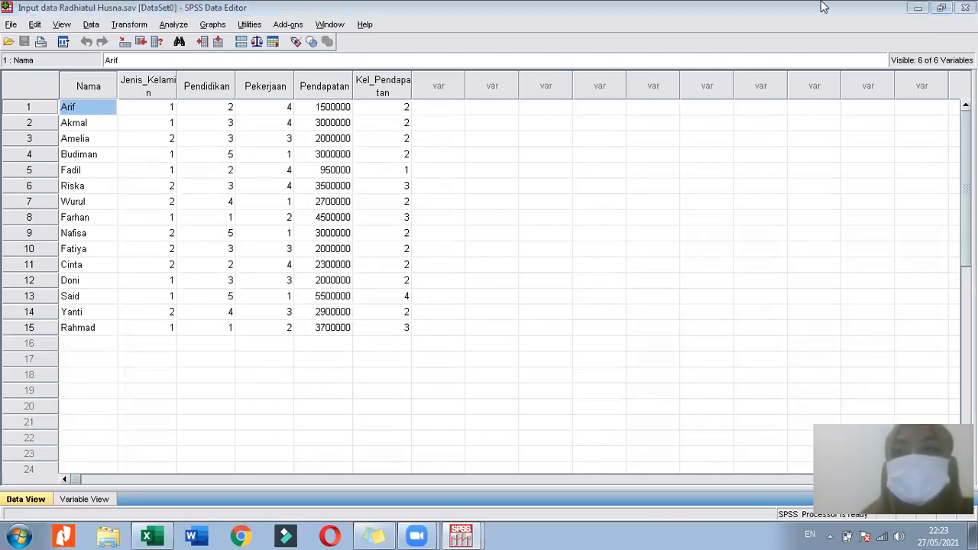
pyautogui.click(918, 9)
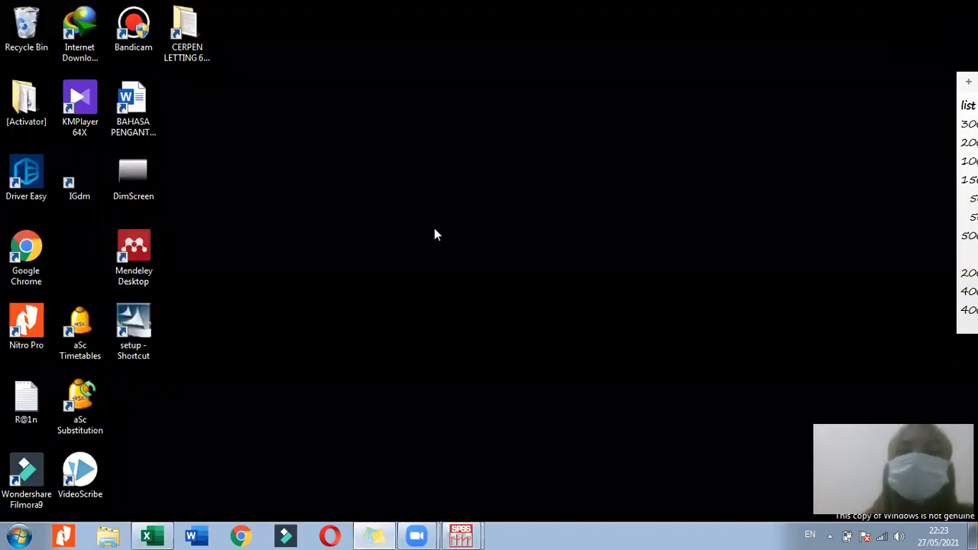